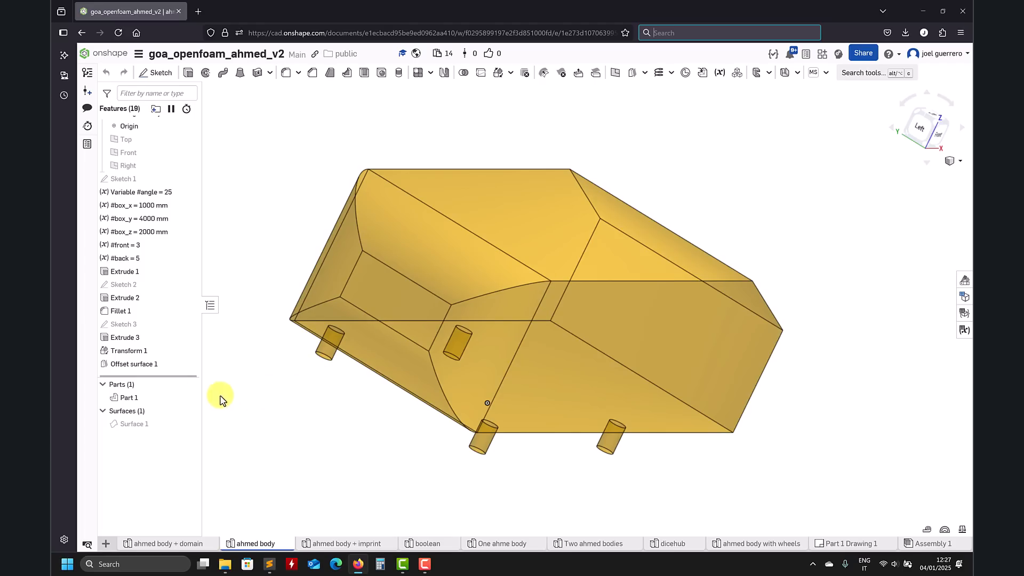
Step: Examine the Ahmed body part and its hidden offset surface from several angles
left_click(134, 426)
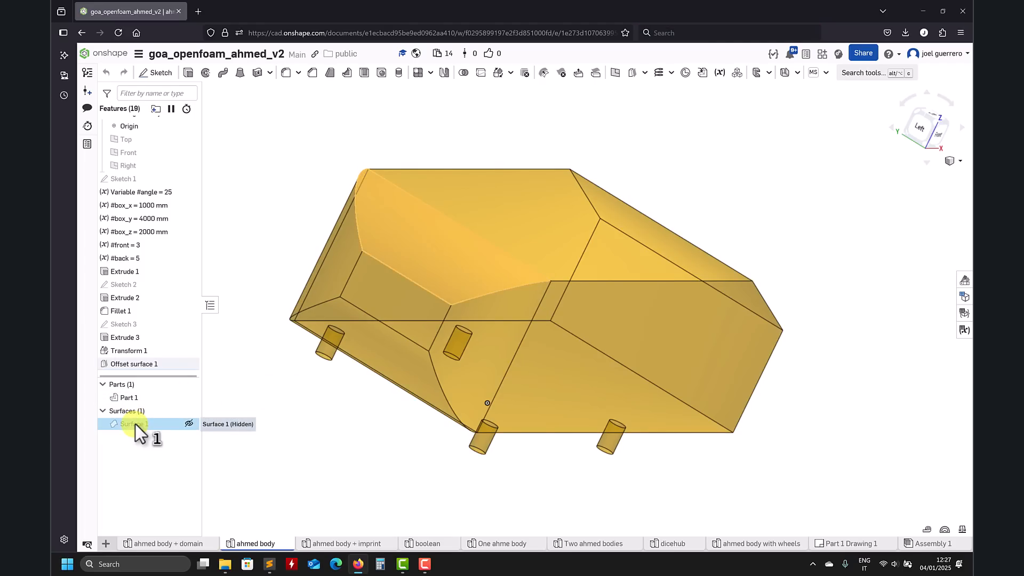
left_click(289, 416)
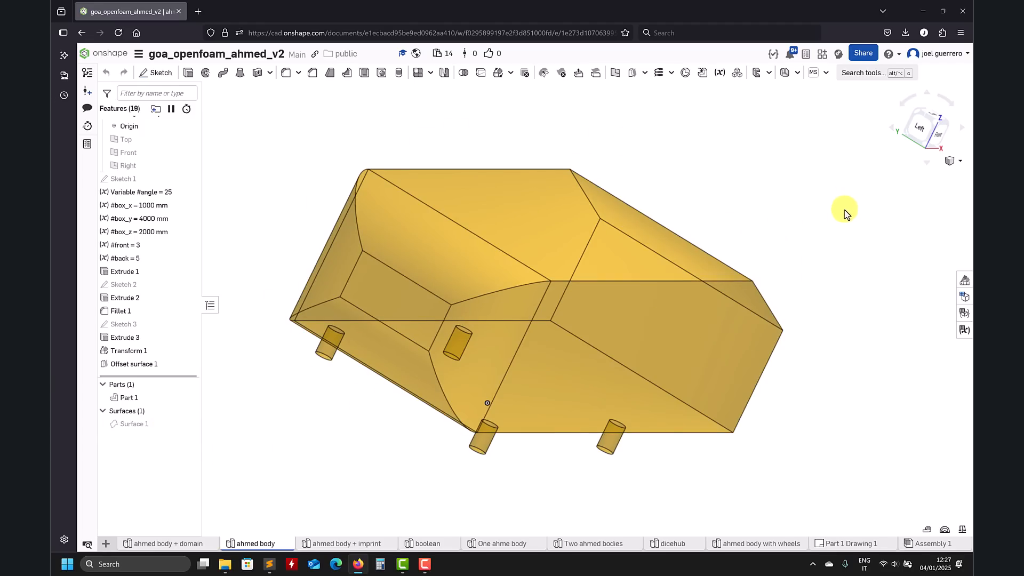
right_click_drag(834, 229, 786, 205)
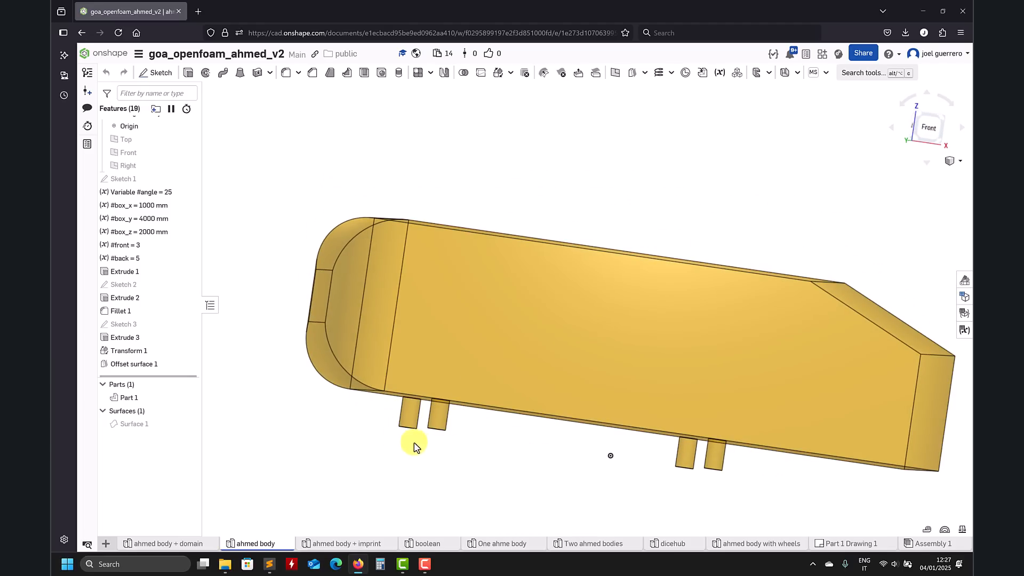
mouse_move(475, 464)
right_mouse_down()
mouse_move(562, 457)
mouse_move(467, 457)
right_mouse_up()
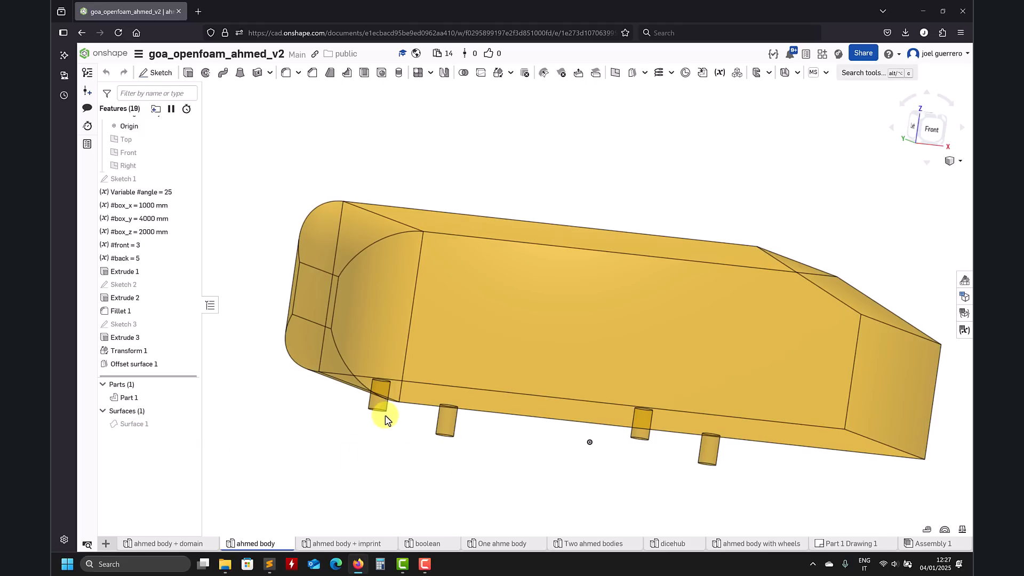
Step: Switch to ParaView, launching it from the desktop, and close its welcome window
left_click(923, 10)
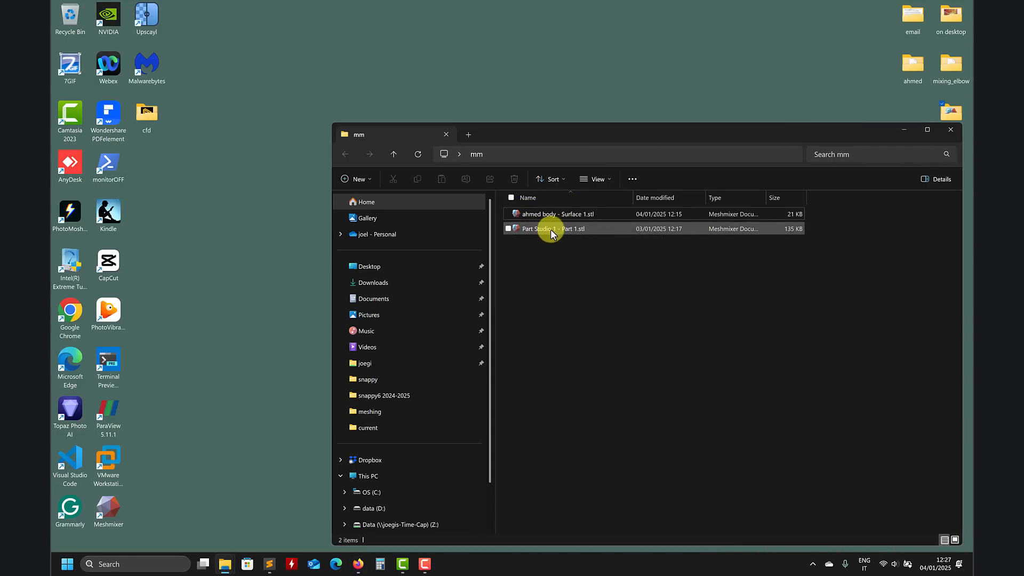
double_click(109, 421)
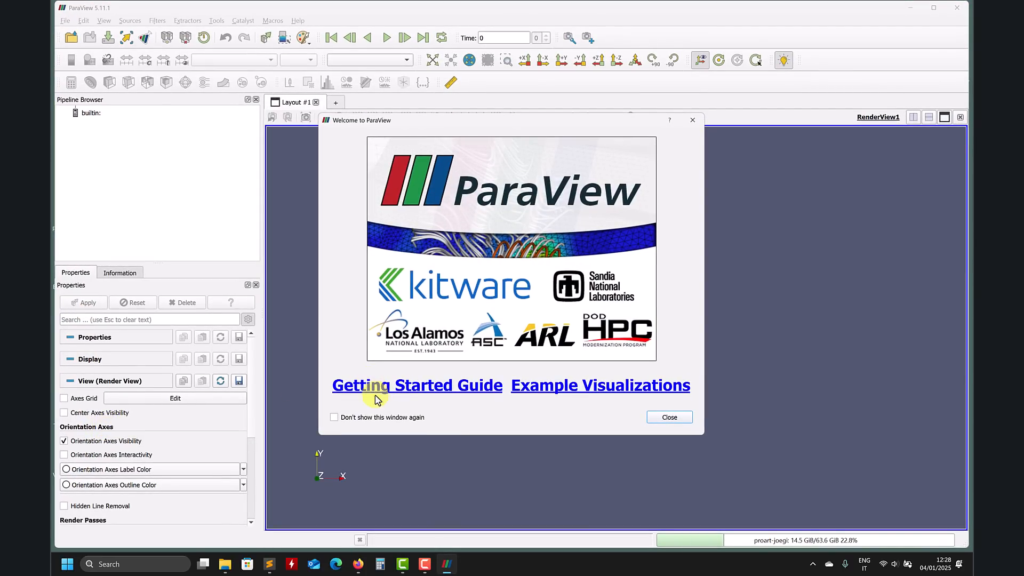
left_click(674, 417)
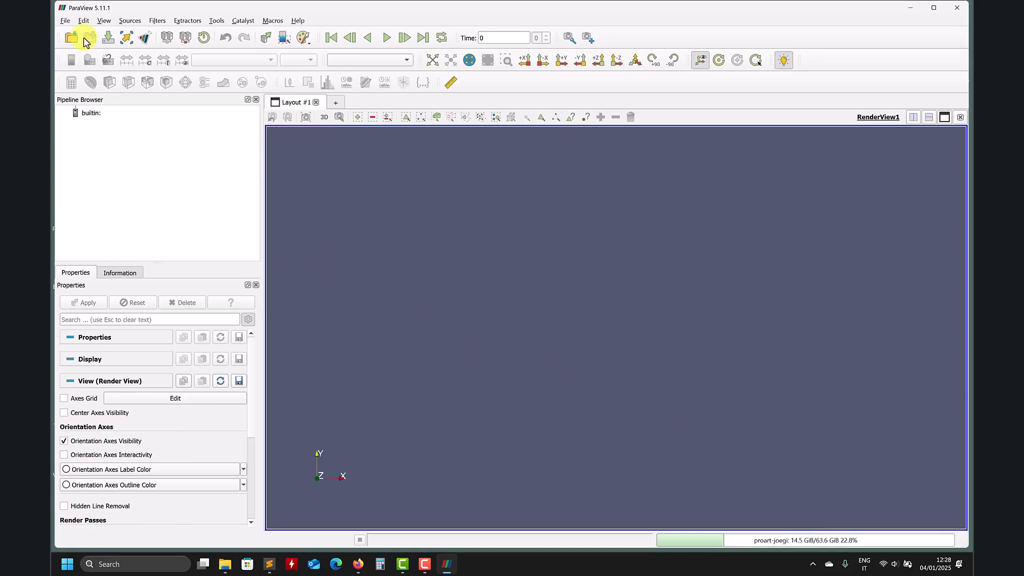
Step: Open Part Studio 1 - Part 1.stl from the Desktop's mm folder and apply it
left_click(65, 20)
left_click(72, 35)
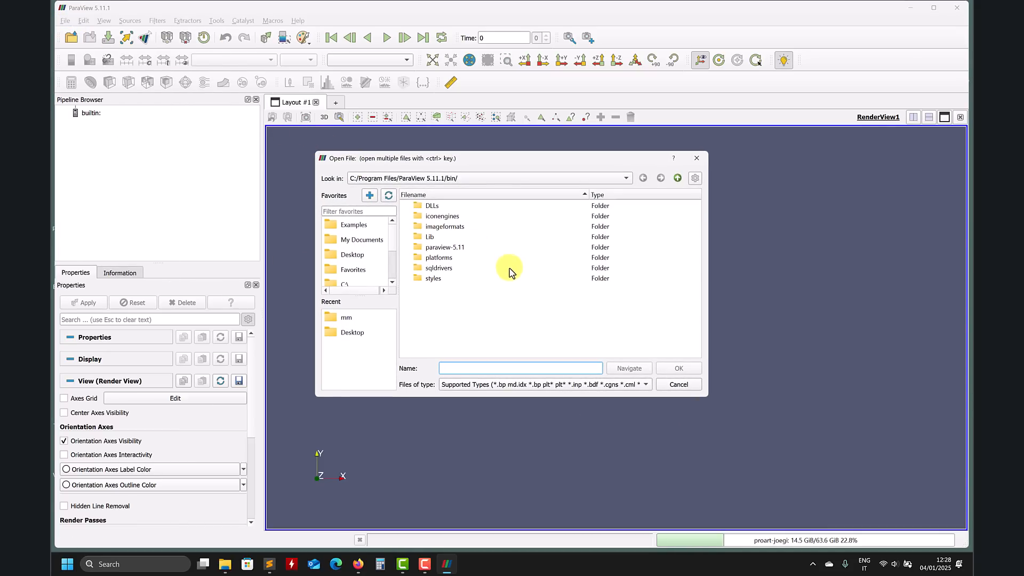
left_click(361, 258)
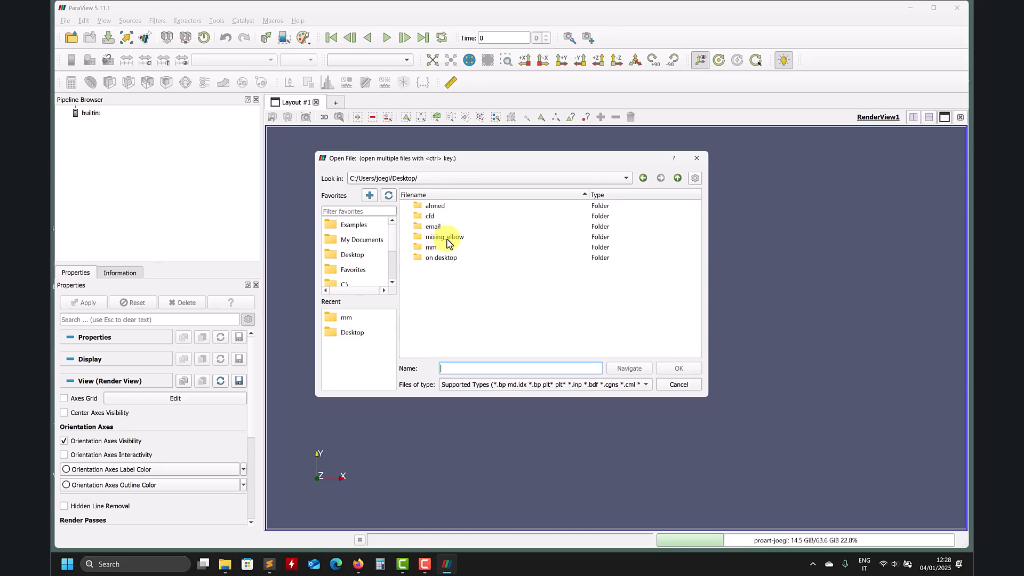
double_click(429, 247)
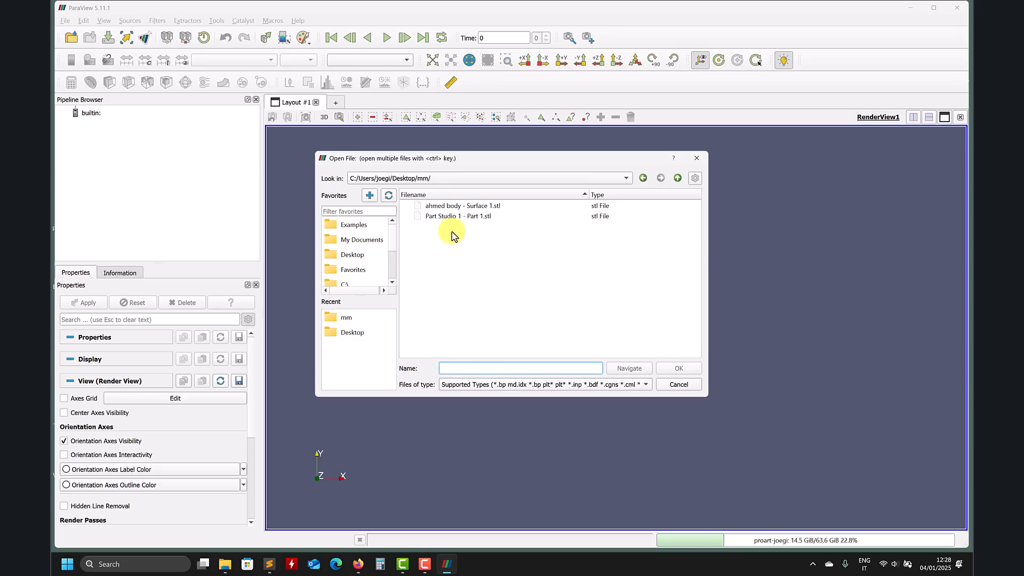
double_click(473, 218)
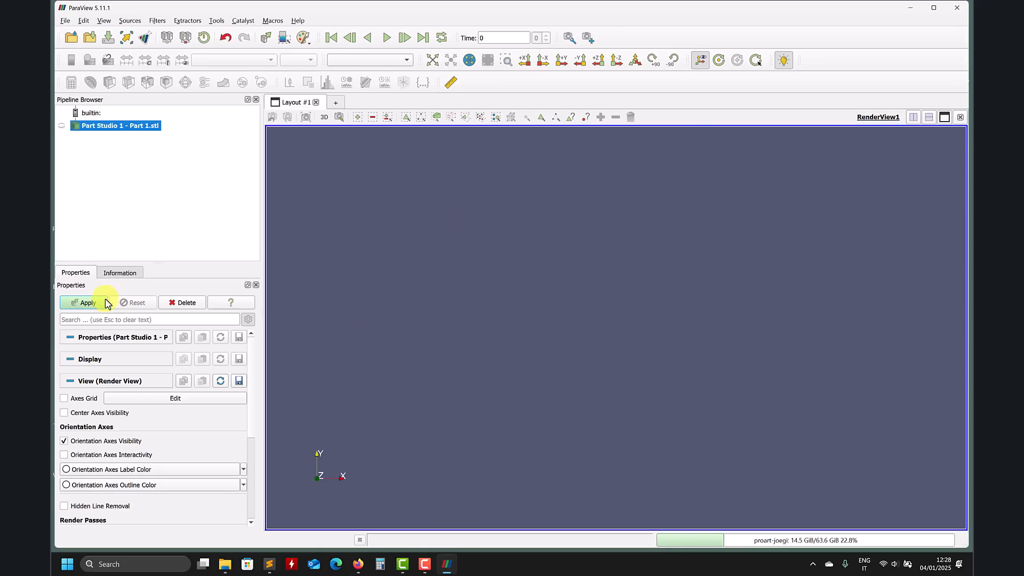
left_click(86, 303)
Step: Apply a Feature Edges filter to the part
left_click_drag(366, 233, 517, 249)
scroll(496, 347, "up", 5)
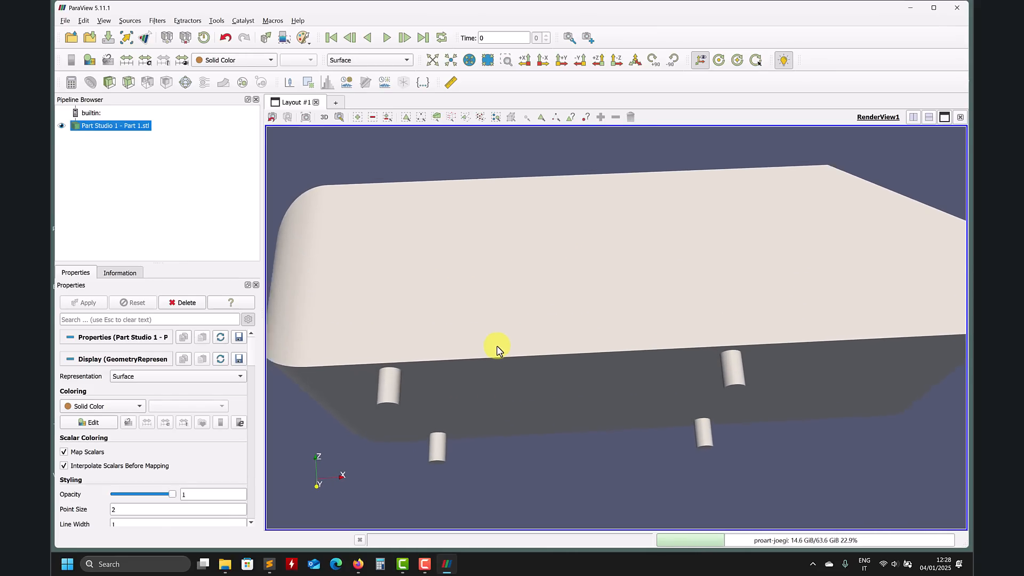
left_click_drag(496, 348, 507, 311)
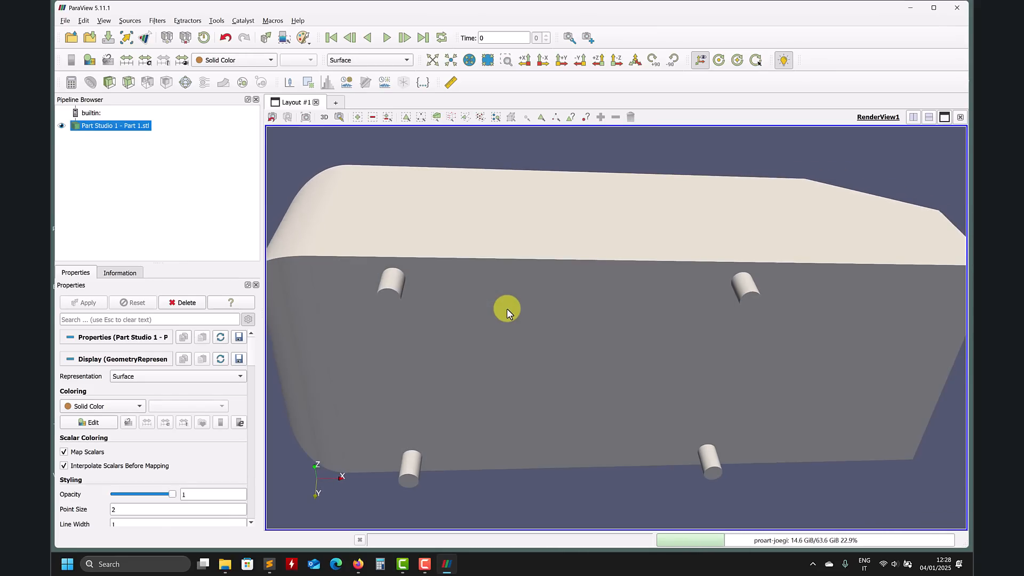
left_click_drag(530, 279, 555, 309)
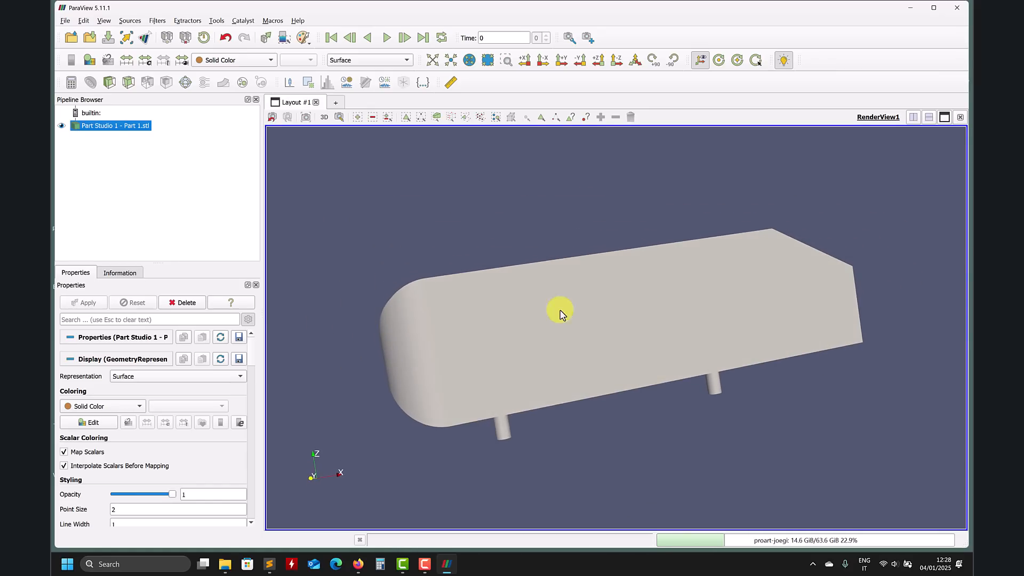
left_click(130, 22)
mouse_move(157, 21)
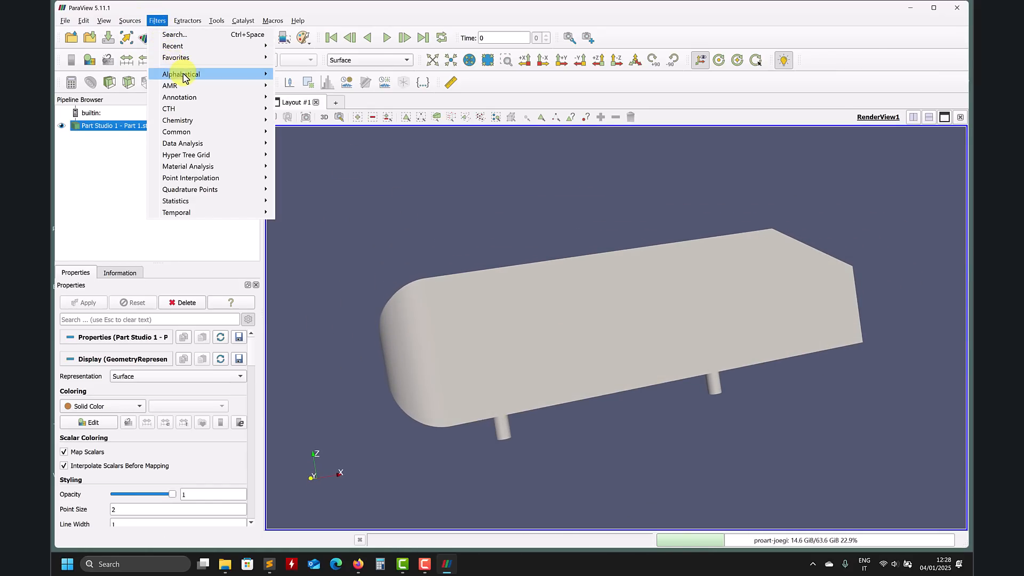
mouse_move(197, 77)
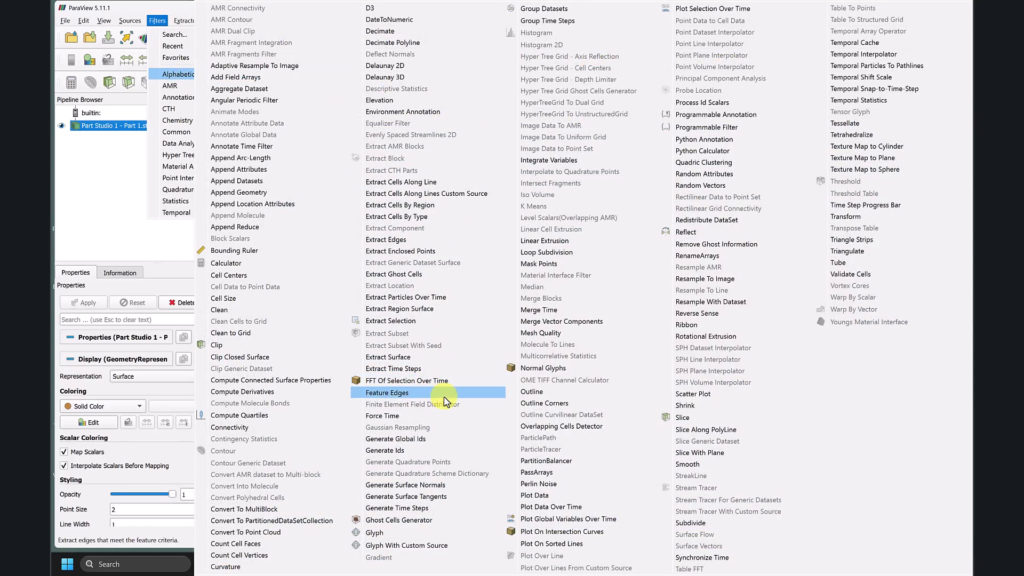
left_click(421, 393)
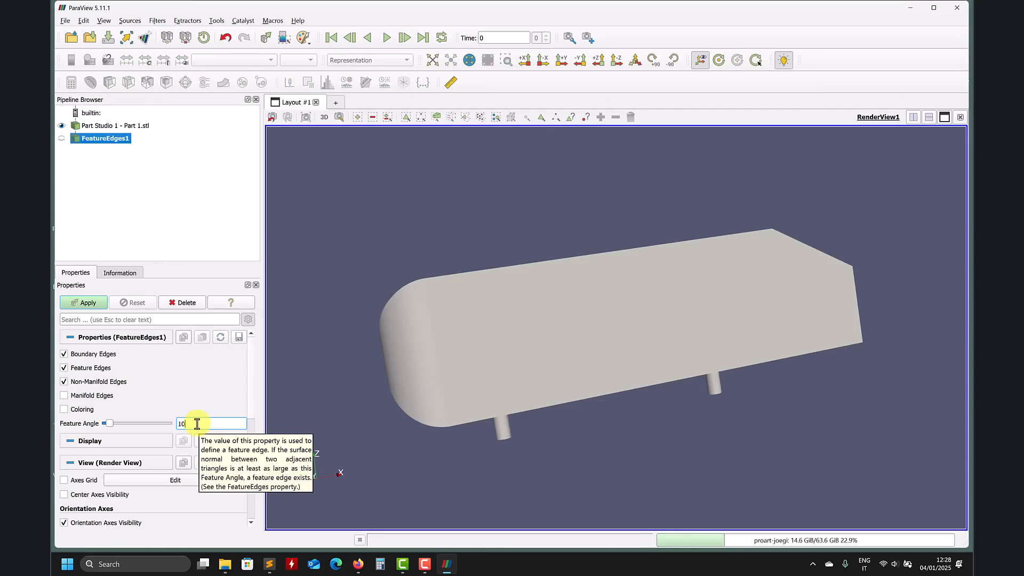
left_click(84, 303)
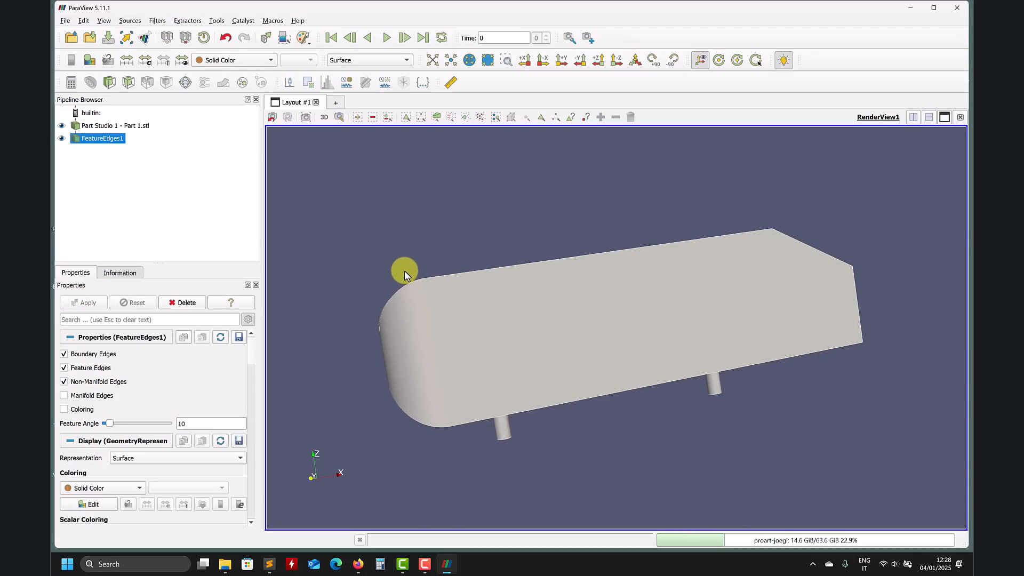
Step: Set the feature edges' line width to 5
scroll(248, 373, "down", 5)
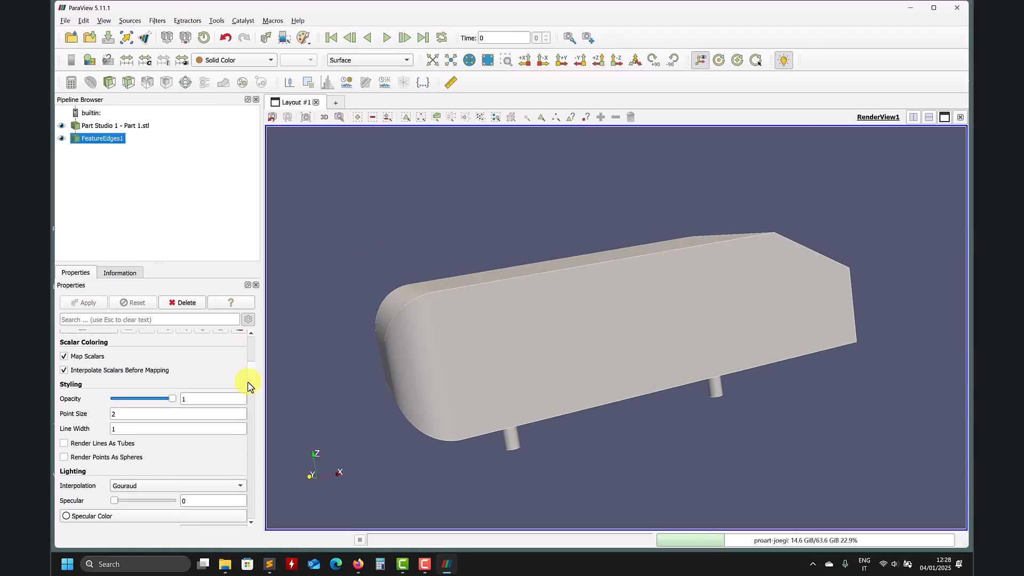
scroll(251, 397, "down", 2)
scroll(253, 373, "up", 7)
scroll(246, 349, "down", 6)
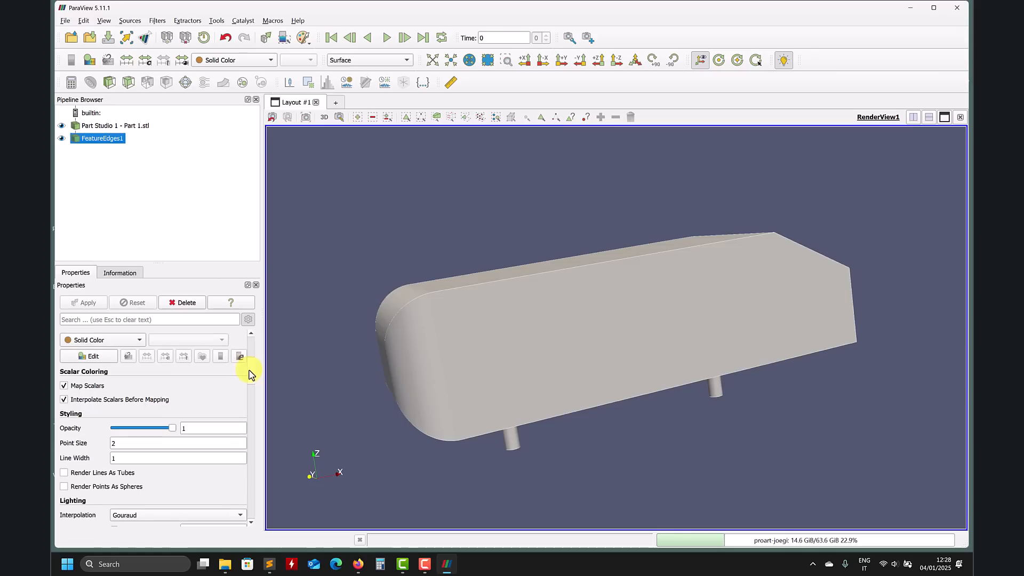
double_click(151, 429)
key("Return")
left_click_drag(549, 368, 614, 359)
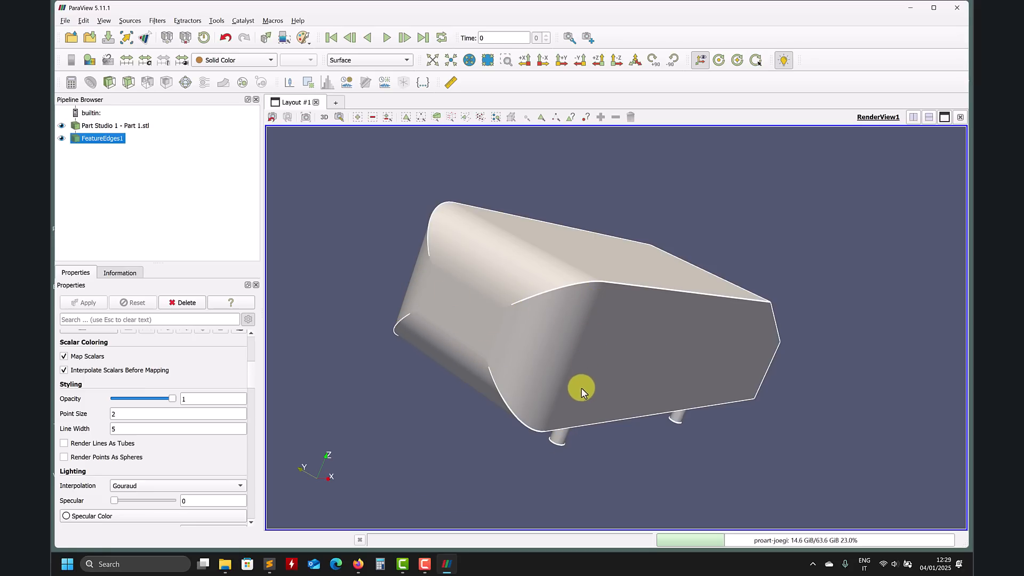
Step: Open ahmed body - Surface 1.stl from the same folder and apply it
left_click(71, 39)
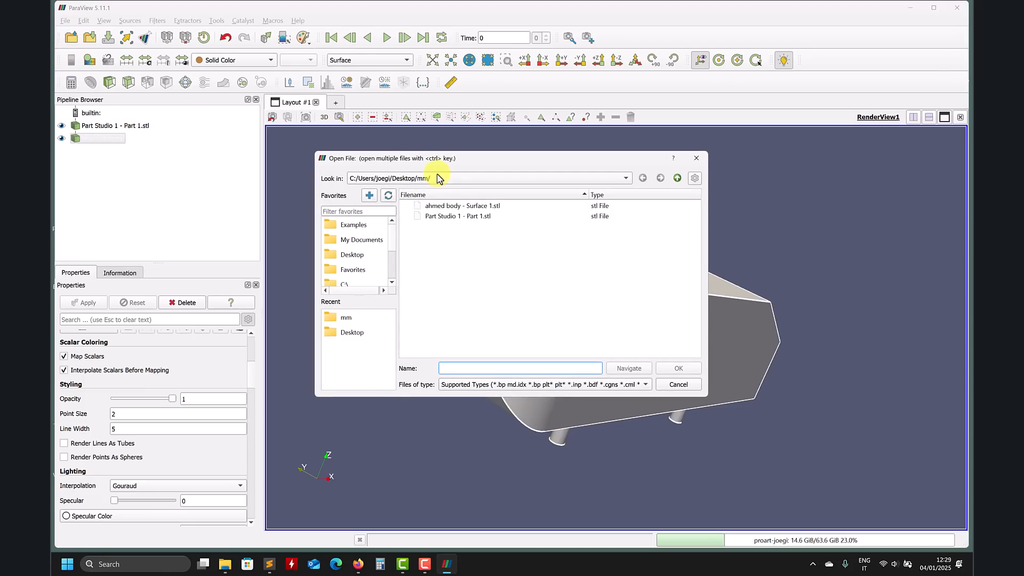
left_click(469, 206)
left_click(678, 367)
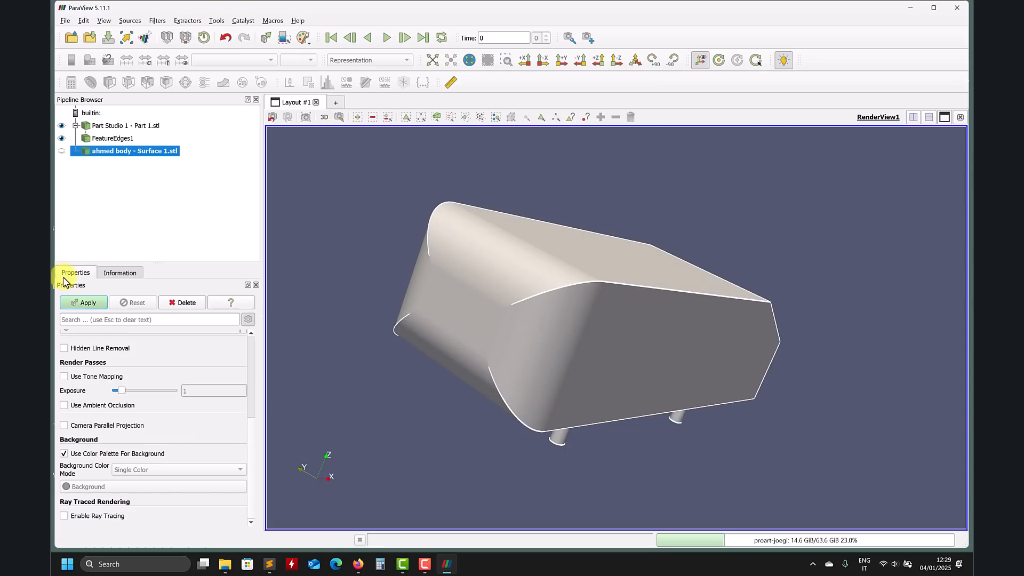
left_click(72, 302)
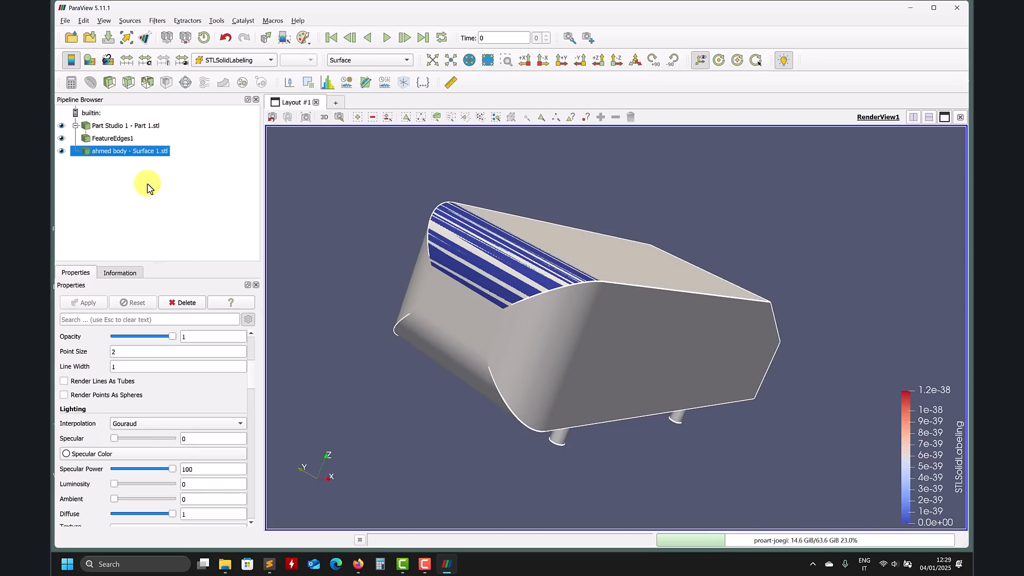
Step: Apply a Feature Edges filter to the ahmed body surface as well
left_click(188, 21)
mouse_move(158, 23)
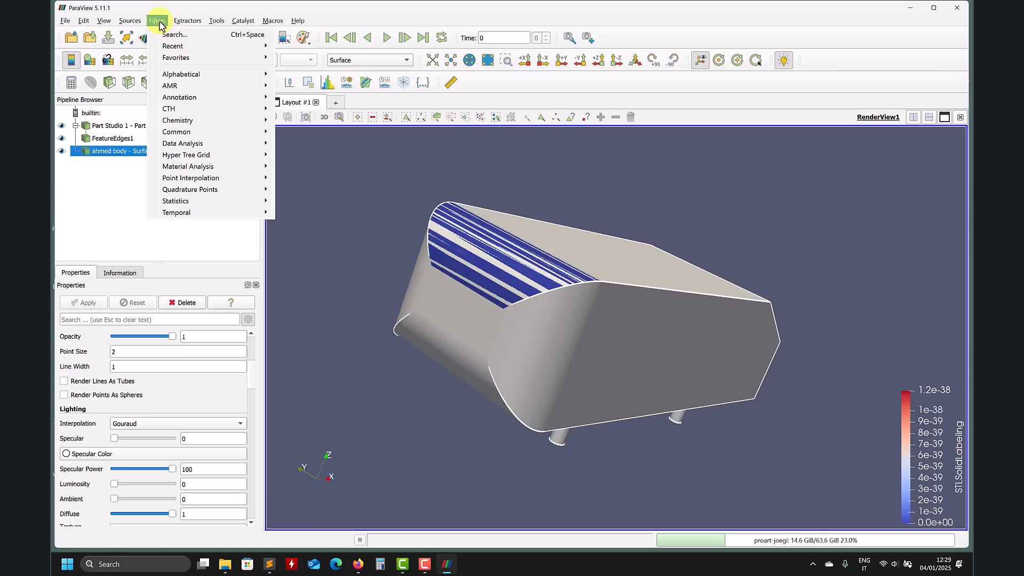
mouse_move(238, 52)
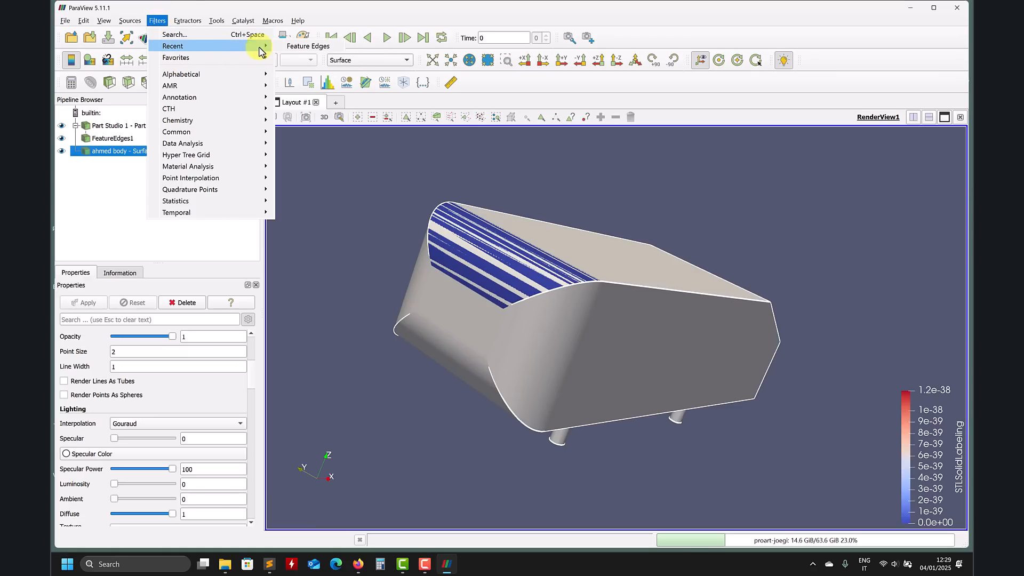
left_click(308, 45)
left_click(90, 303)
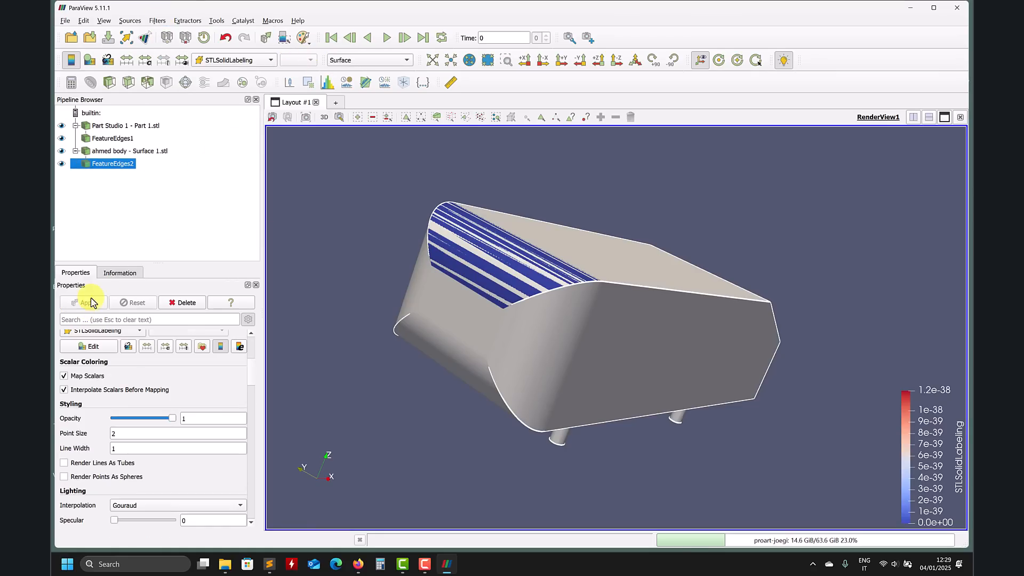
Step: Hide the ahmed body surface and compare the view with the Onshape model
left_click(61, 151)
left_click_drag(489, 283, 529, 349)
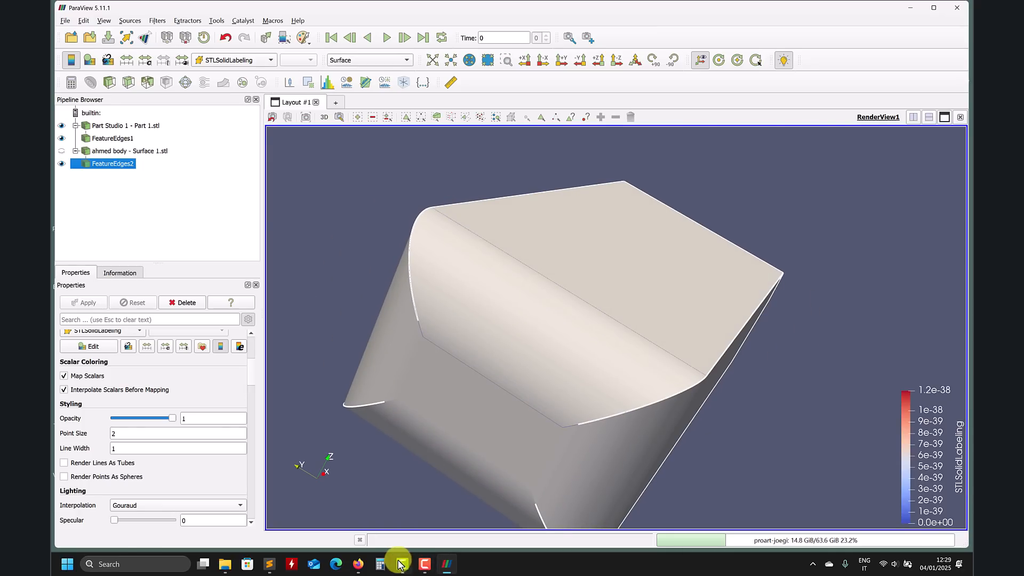
left_click(357, 564)
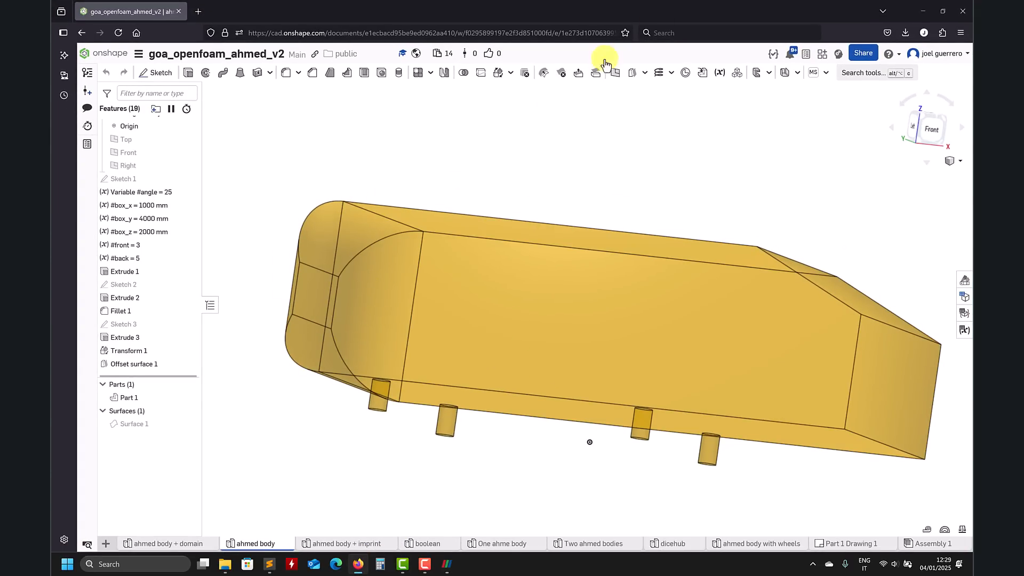
left_click(923, 11)
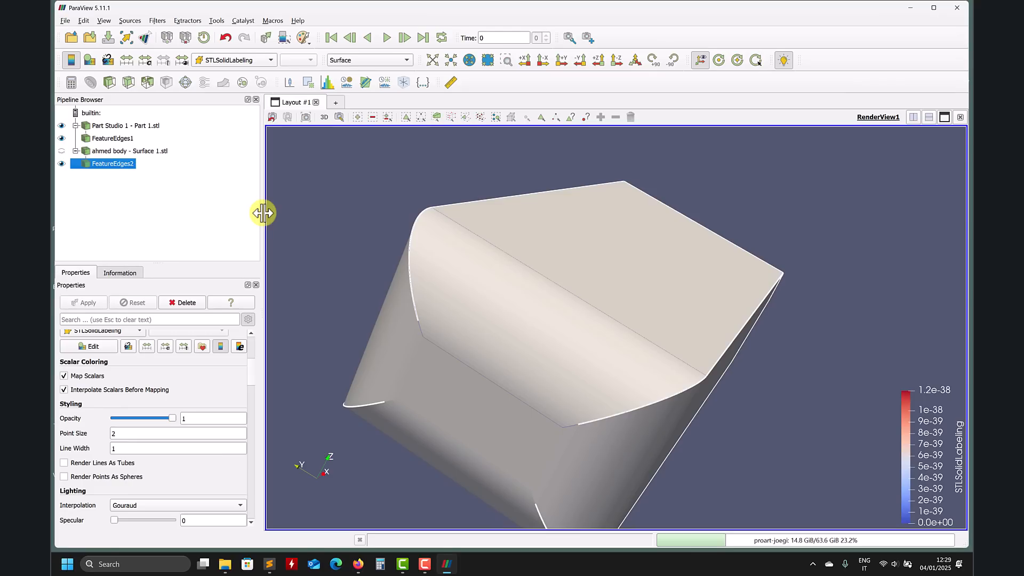
Step: Hide FeatureEdges2 and set FeatureEdges1's feature angle to 1
left_click(61, 163)
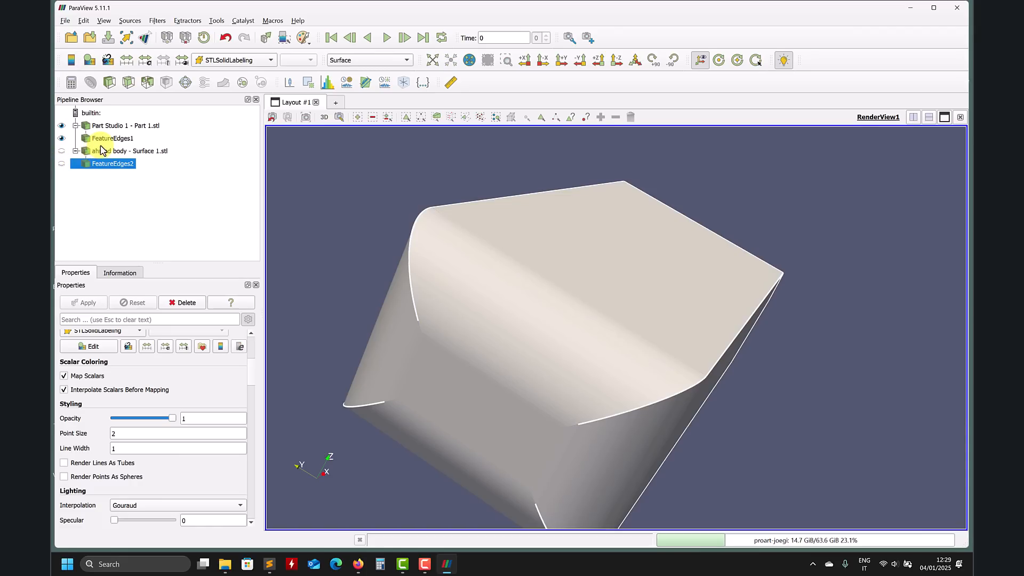
left_click(115, 138)
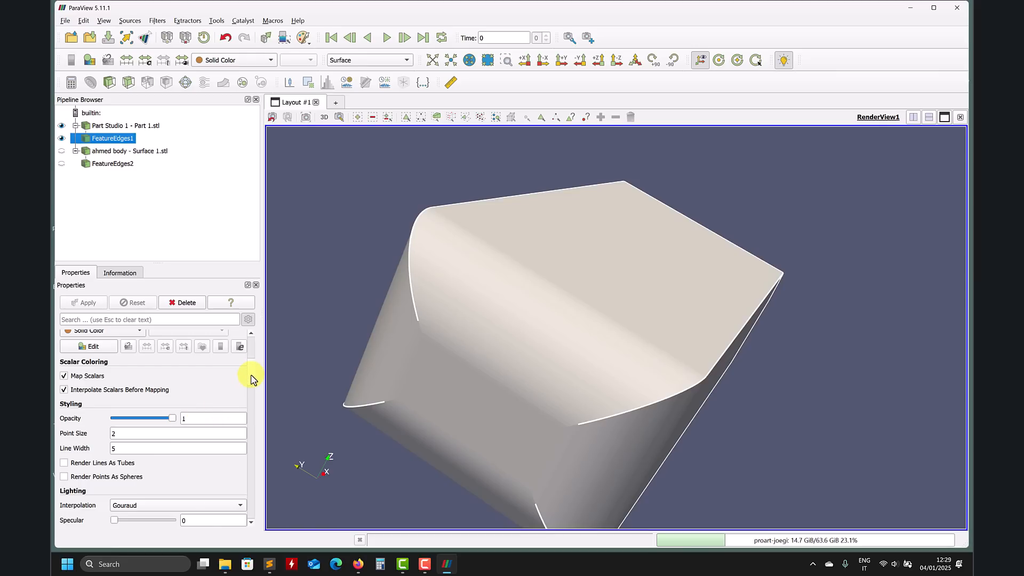
scroll(252, 381, "down", 1)
scroll(250, 374, "up", 4)
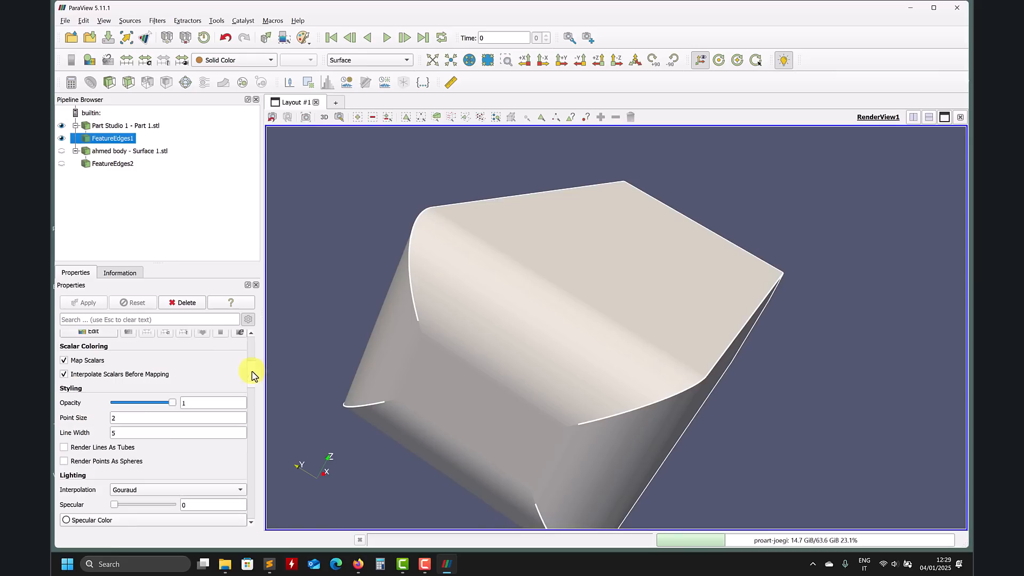
type("1")
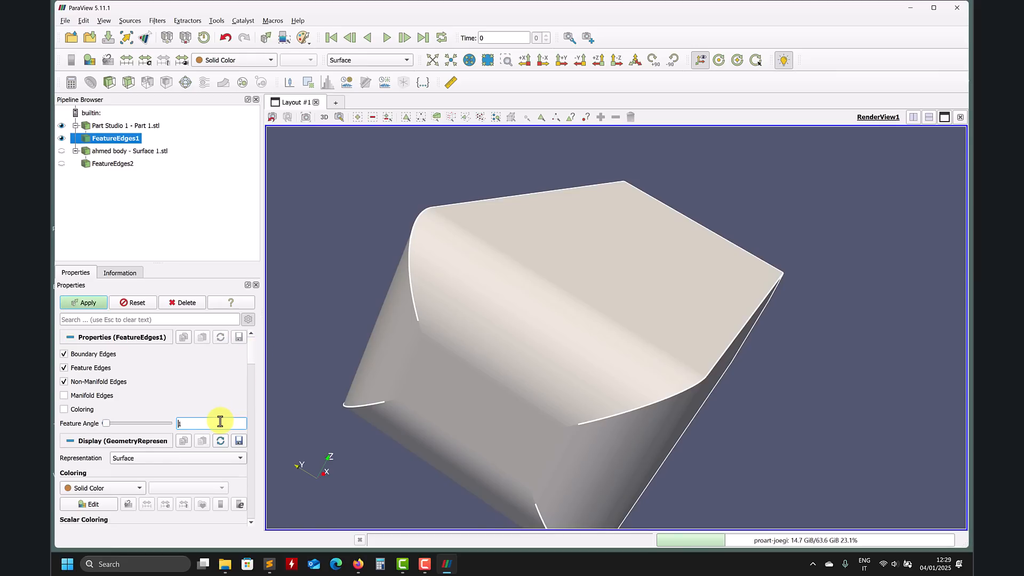
left_click(85, 302)
Step: Hide the Part Studio 1 part so only its feature edges show
left_click_drag(757, 392, 430, 213)
left_click(62, 126)
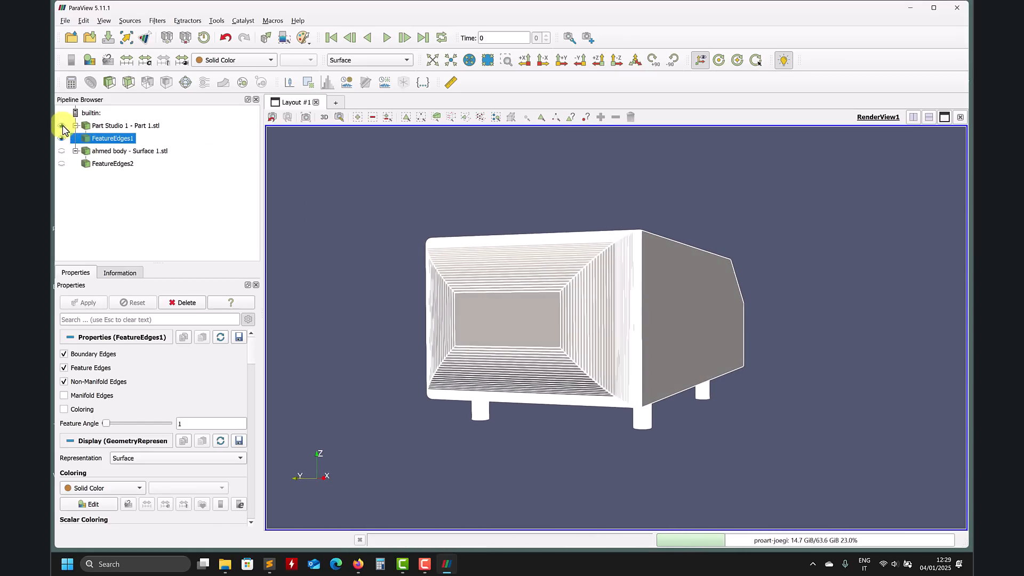
Step: Zoom in and out around the part's feature edges to examine how densely the edges are extracted
scroll(651, 299, "up", 5)
scroll(652, 352, "down", 2)
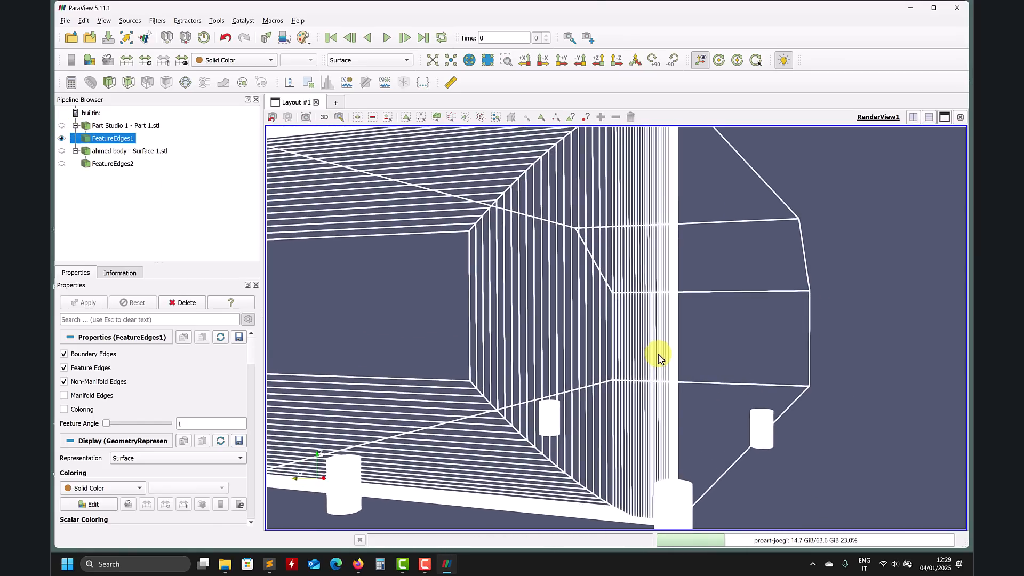
scroll(728, 337, "up", 5)
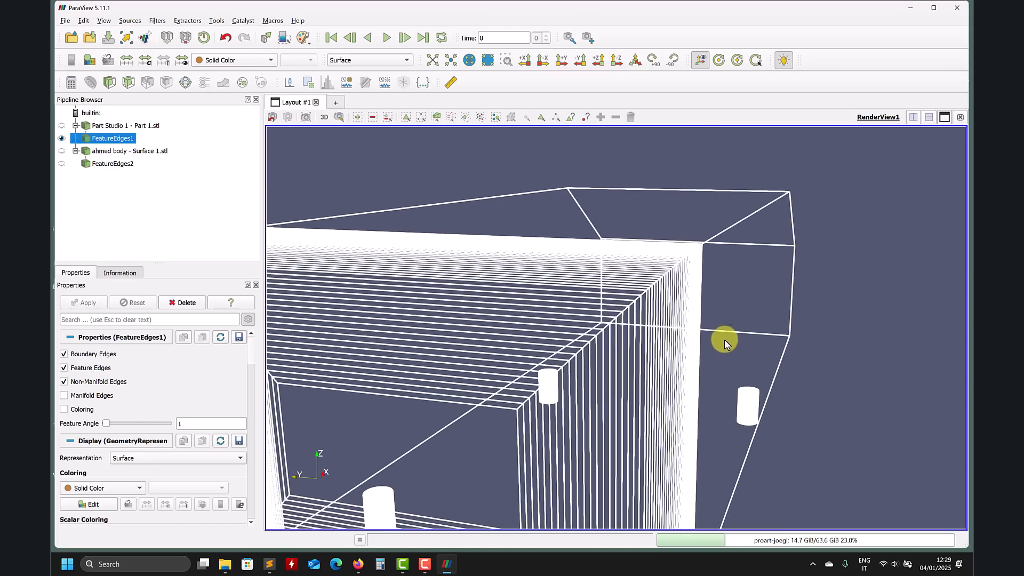
scroll(592, 362, "down", 4)
scroll(562, 373, "down", 1)
scroll(562, 378, "up", 4)
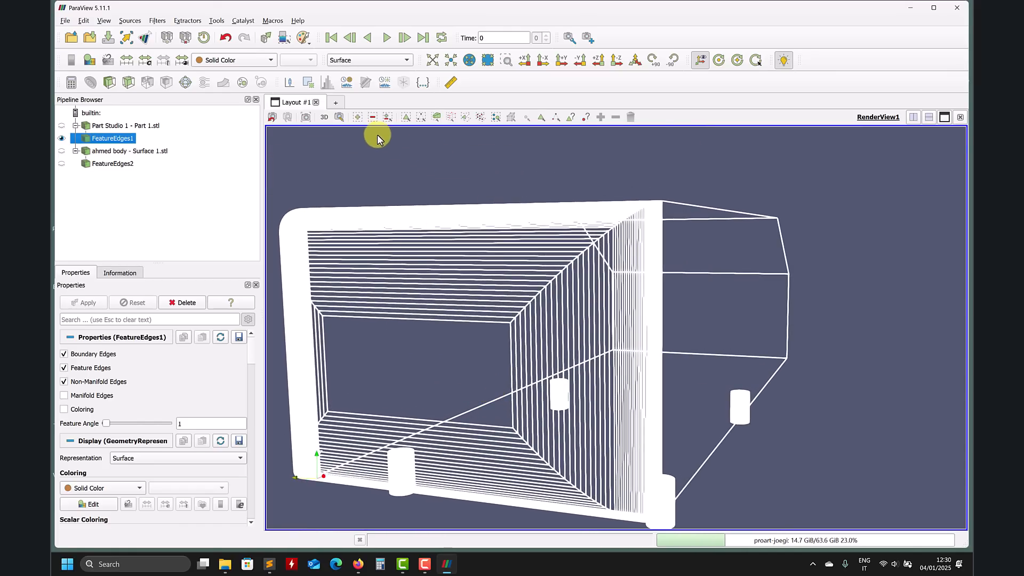
Step: Start interactive cell selection and select the edges of the slanted rear face and its inner rectangular recess, orbiting around the model
left_click(357, 117)
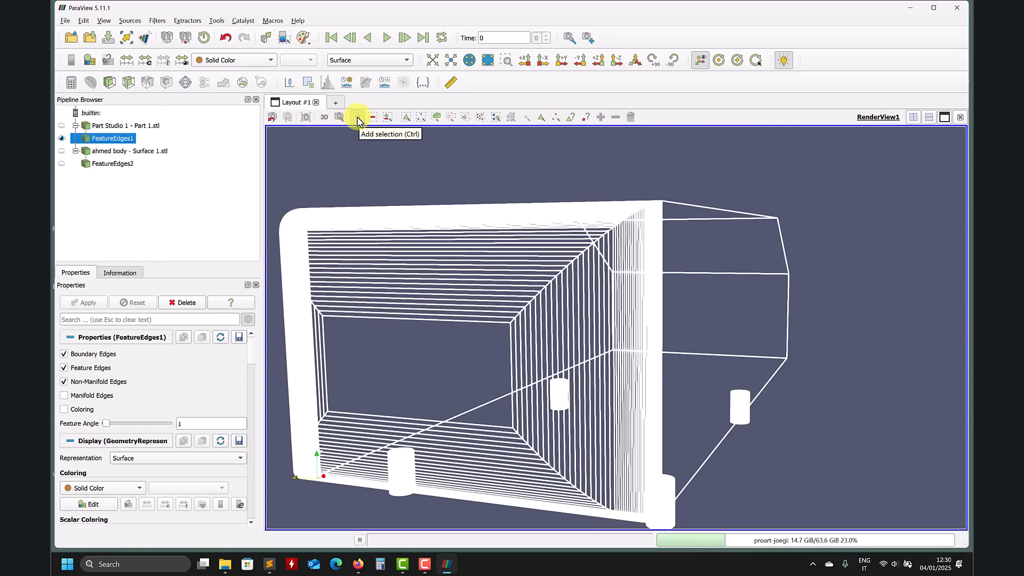
left_click(542, 118)
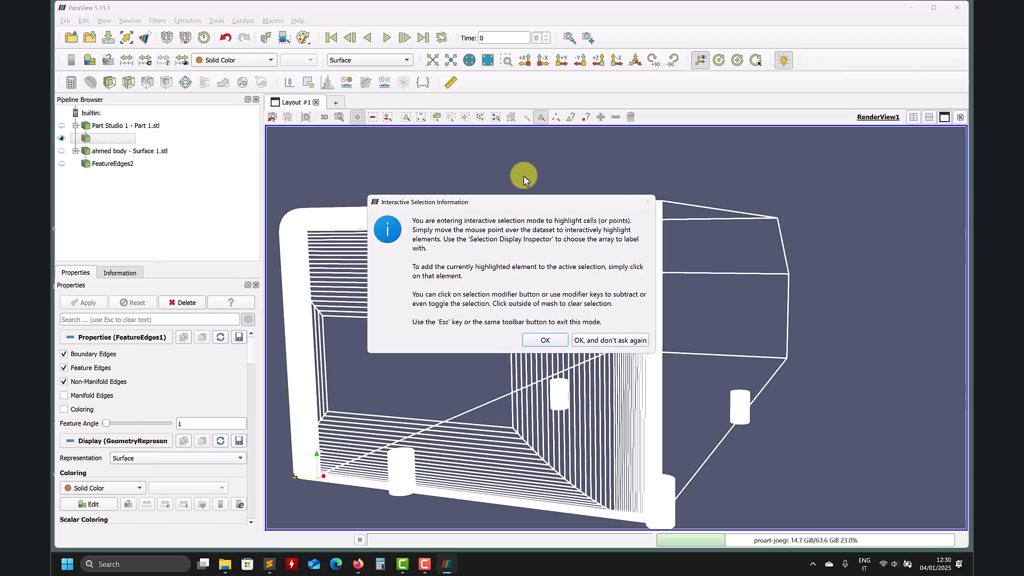
left_click(542, 340)
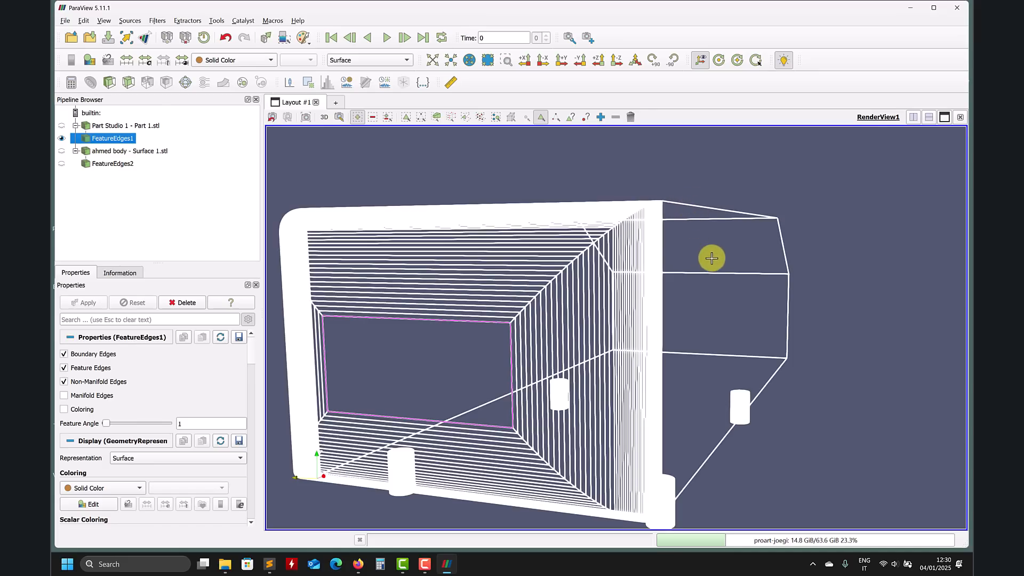
left_click_drag(747, 258, 724, 267)
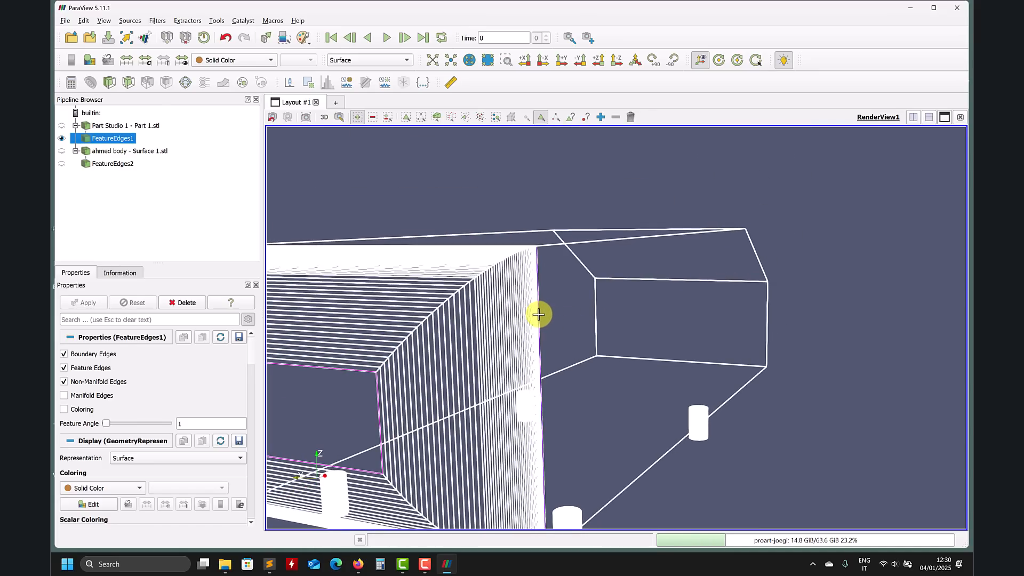
mouse_move(567, 288)
left_mouse_down()
mouse_move(619, 377)
mouse_move(645, 340)
mouse_move(614, 434)
mouse_move(651, 352)
mouse_move(663, 273)
mouse_move(613, 444)
left_mouse_up()
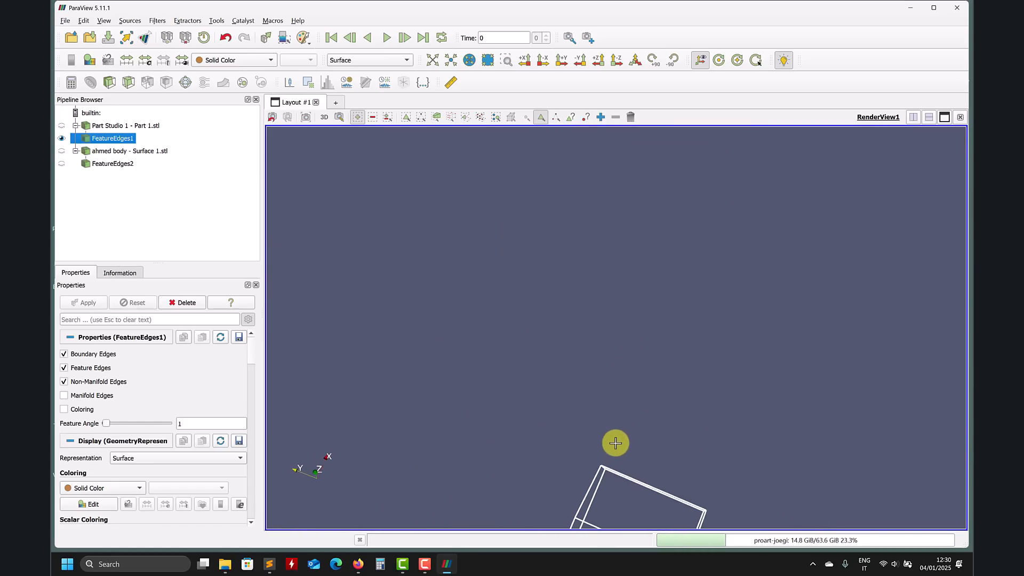
left_click(581, 60)
mouse_move(658, 222)
left_mouse_down()
mouse_move(693, 347)
mouse_move(647, 286)
mouse_move(764, 323)
mouse_move(745, 340)
mouse_move(722, 331)
mouse_move(666, 337)
left_mouse_up()
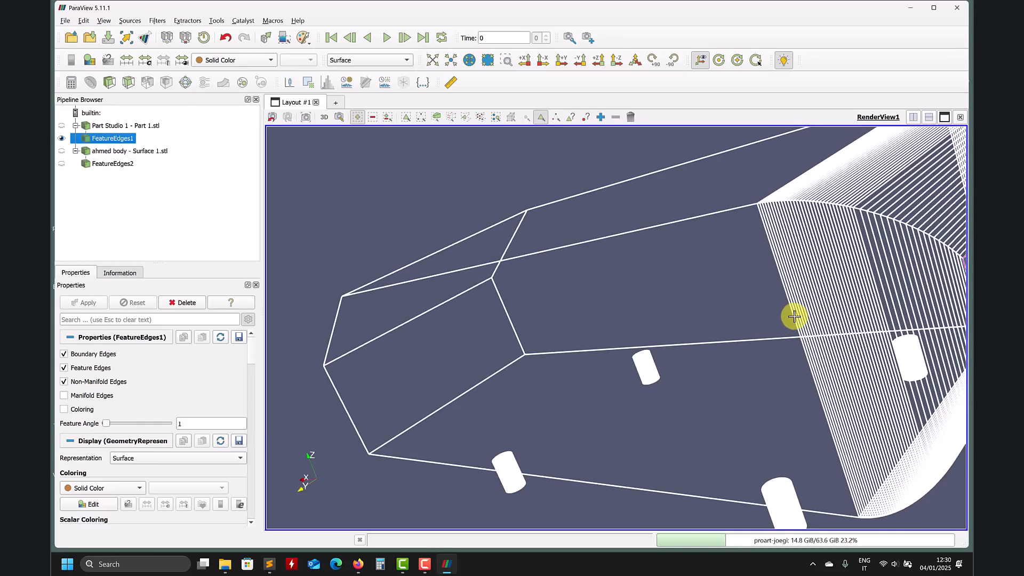
scroll(794, 318, "up", 2)
mouse_move(796, 318)
left_mouse_down()
mouse_move(761, 322)
mouse_move(765, 306)
mouse_move(745, 299)
mouse_move(713, 303)
mouse_move(745, 293)
left_mouse_up()
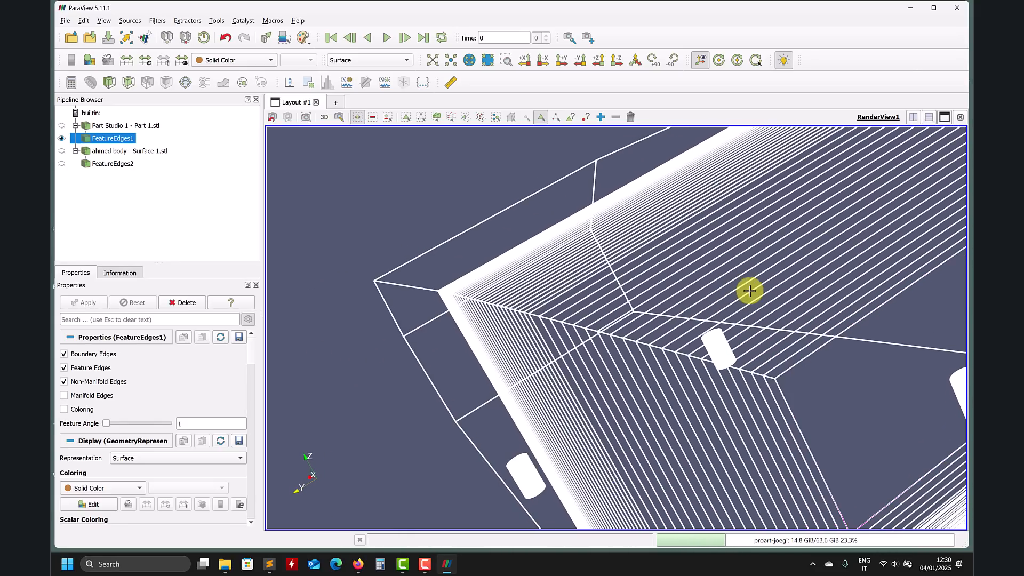
left_click(360, 122)
left_click_drag(393, 240, 450, 310)
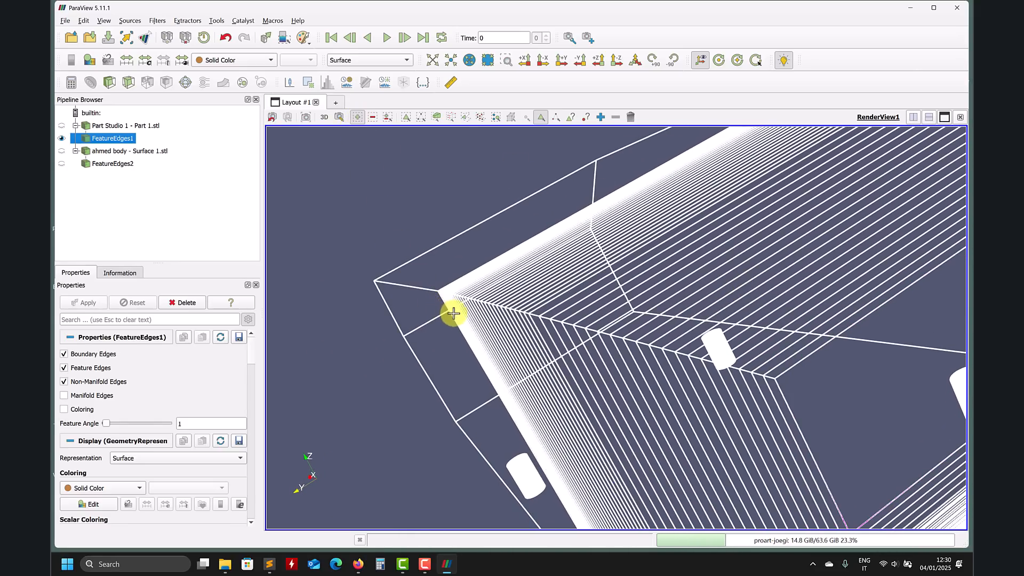
left_click_drag(828, 303, 786, 285)
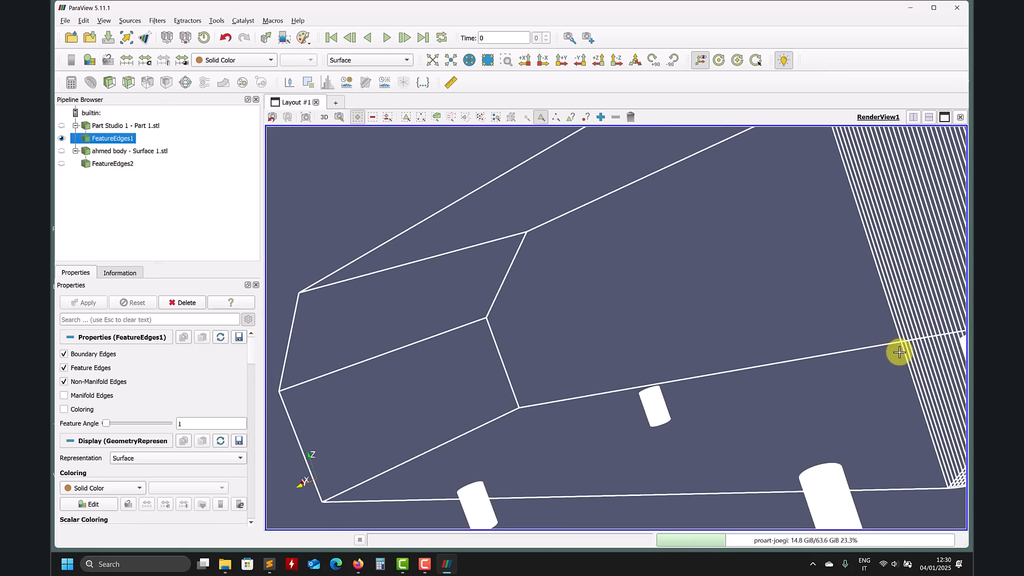
mouse_move(898, 347)
left_mouse_down()
mouse_move(830, 279)
mouse_move(815, 323)
mouse_move(739, 316)
mouse_move(709, 382)
mouse_move(791, 352)
mouse_move(921, 347)
mouse_move(881, 367)
left_mouse_up()
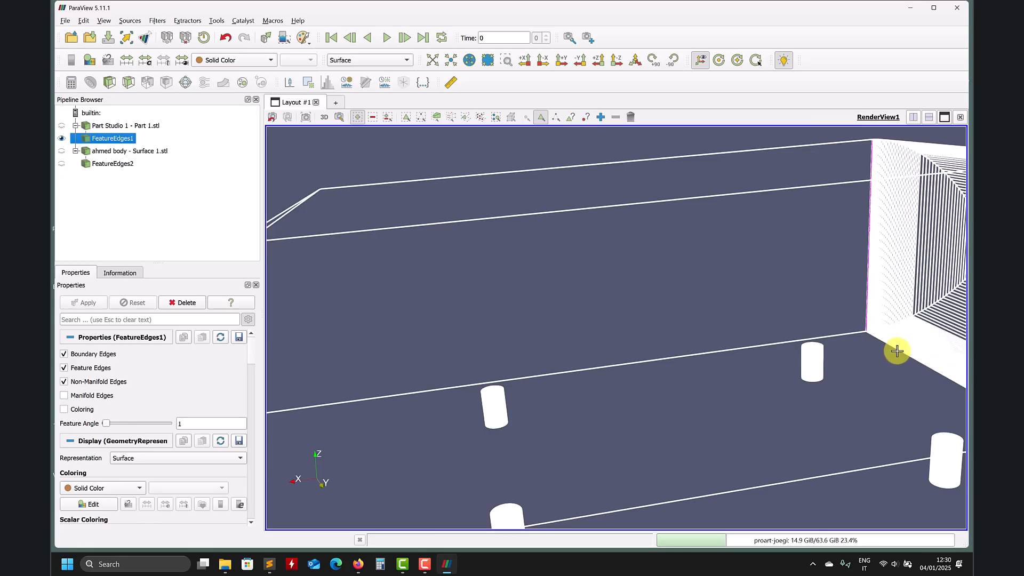
left_click_drag(899, 350, 577, 322)
scroll(601, 304, "up", 5)
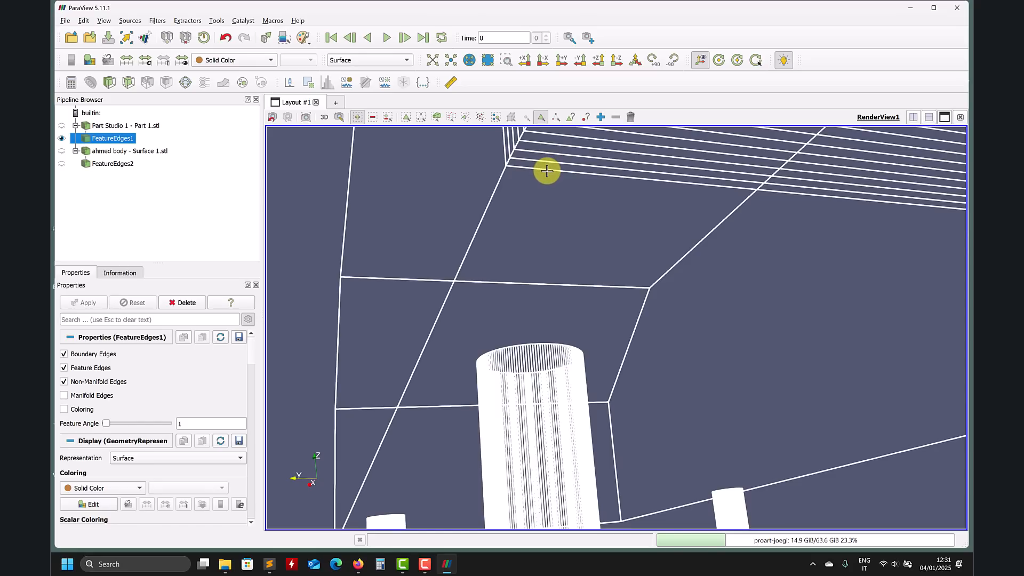
left_click_drag(642, 210, 677, 249)
left_click(592, 210)
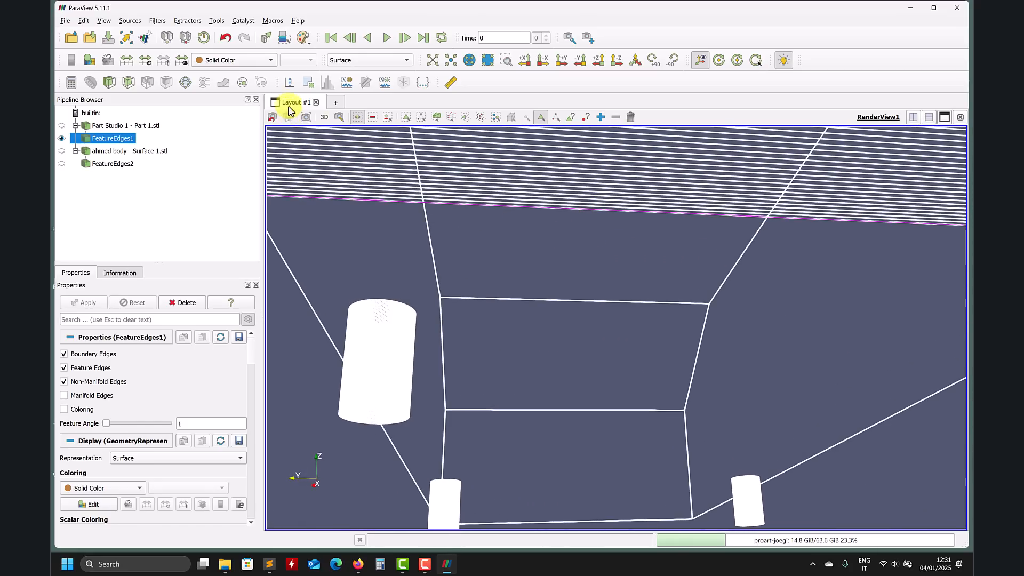
Step: Apply an Extract Selection filter to the selected edges
left_click(307, 83)
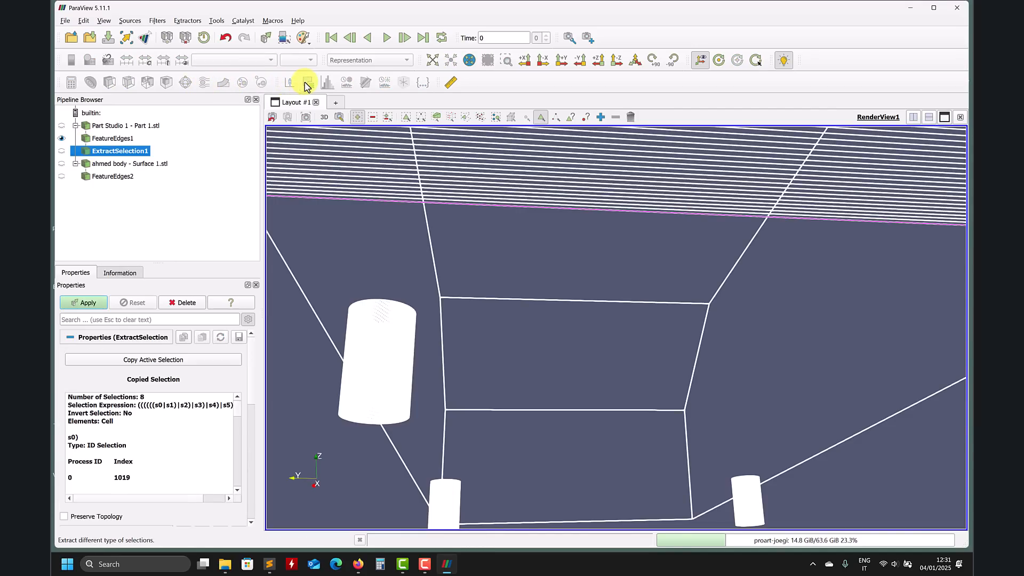
left_click(88, 302)
scroll(485, 268, "down", 10)
left_click_drag(597, 323, 358, 379)
scroll(250, 354, "down", 1)
scroll(250, 363, "down", 2)
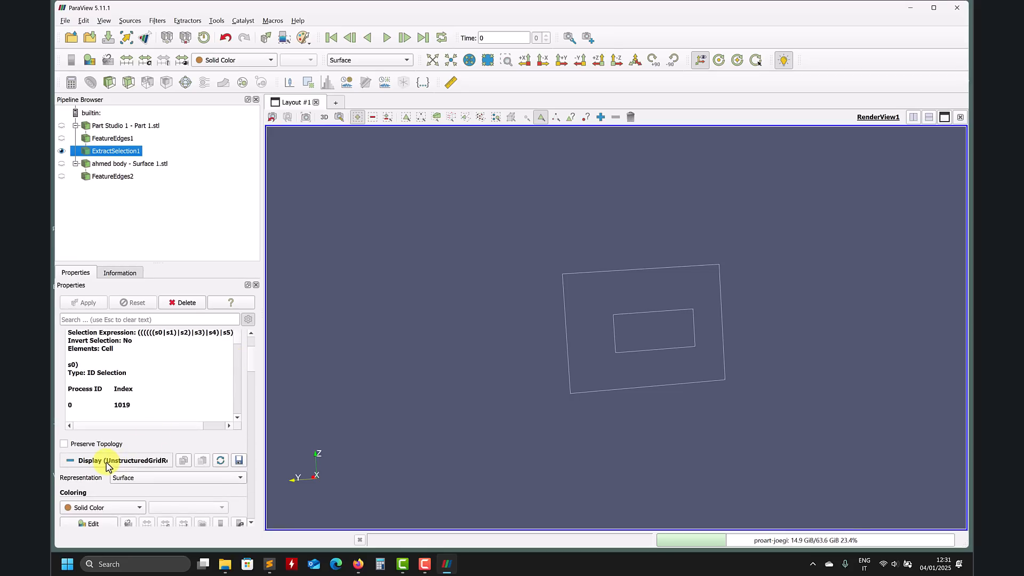
Step: Set the extracted selection's line width to 5
scroll(251, 362, "down", 6)
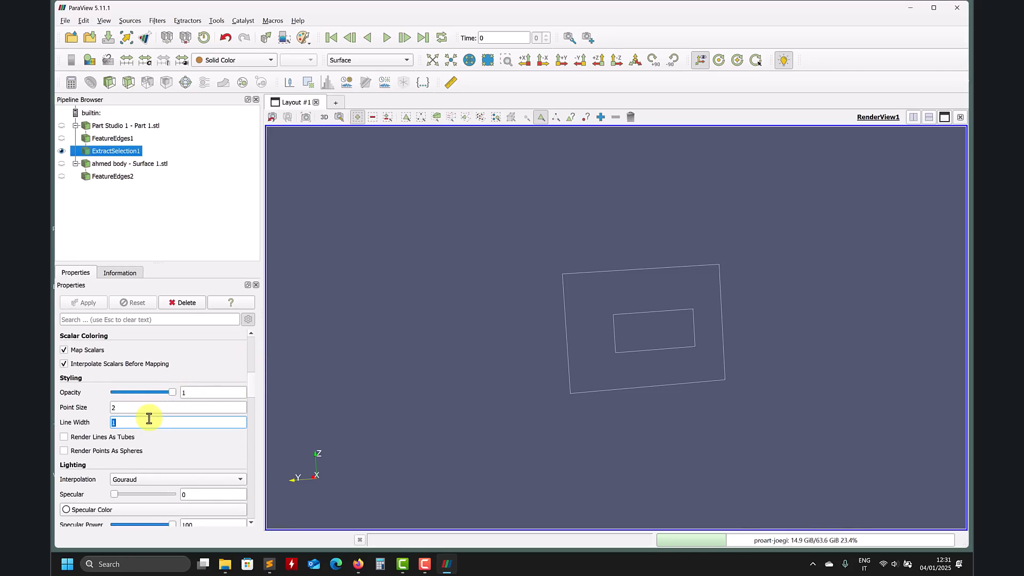
type("5")
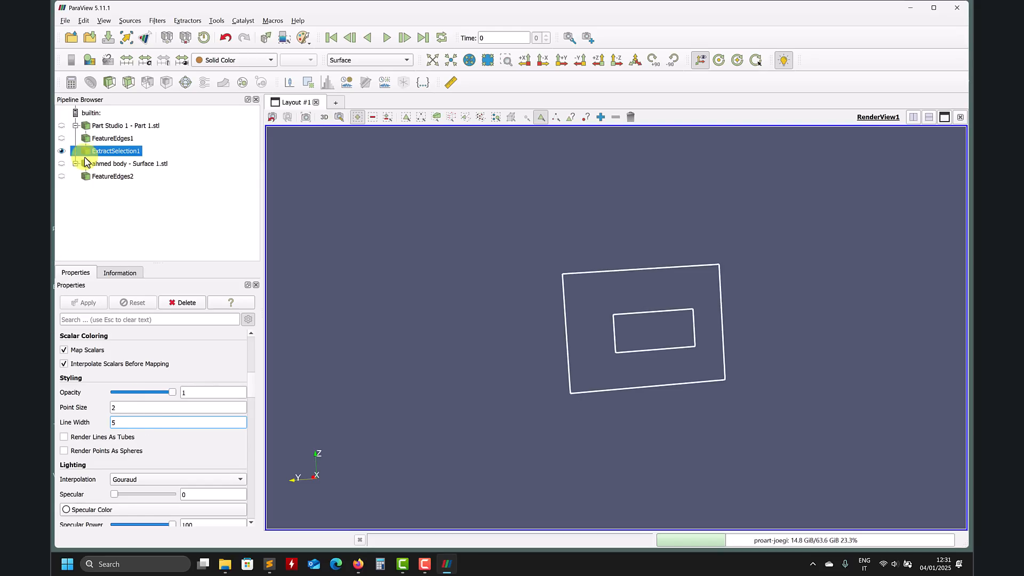
Step: Toggle the visibility of the part, FeatureEdges2, ExtractSelection1 and FeatureEdges1 to compare the extracted edges with the model
left_click_drag(453, 309, 426, 319)
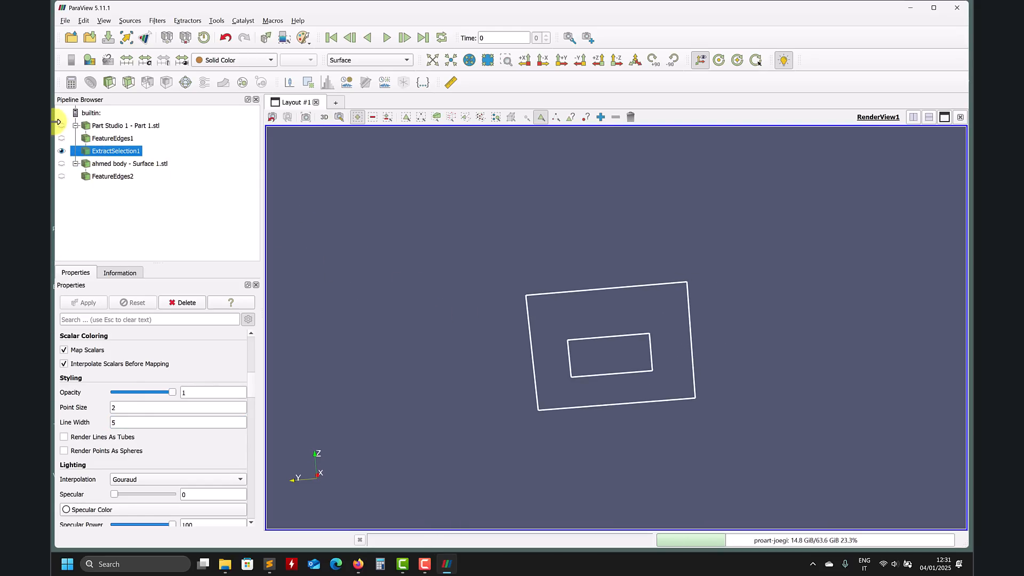
left_click(62, 126)
left_click_drag(754, 341, 610, 325)
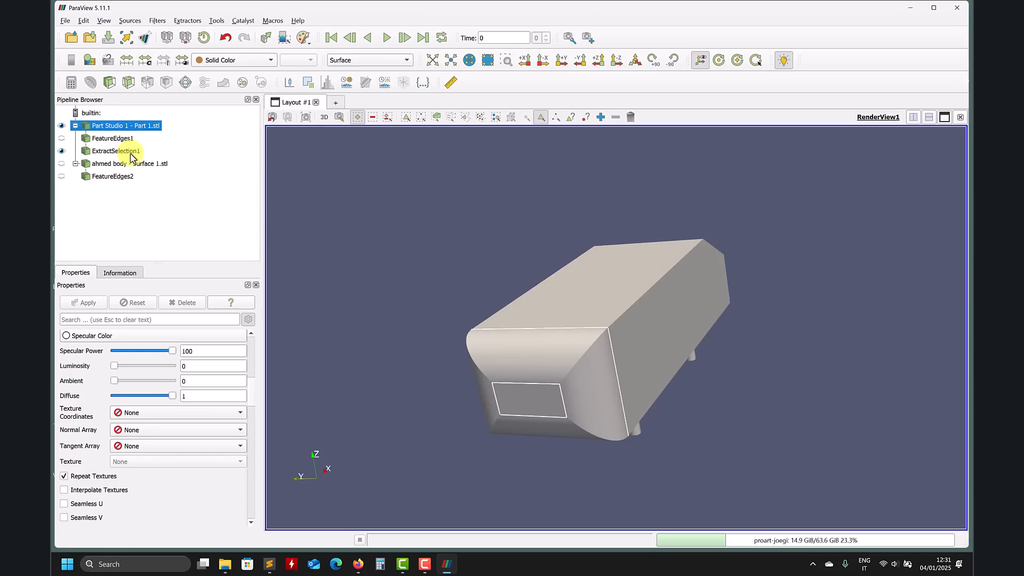
left_click(61, 125)
left_click(62, 176)
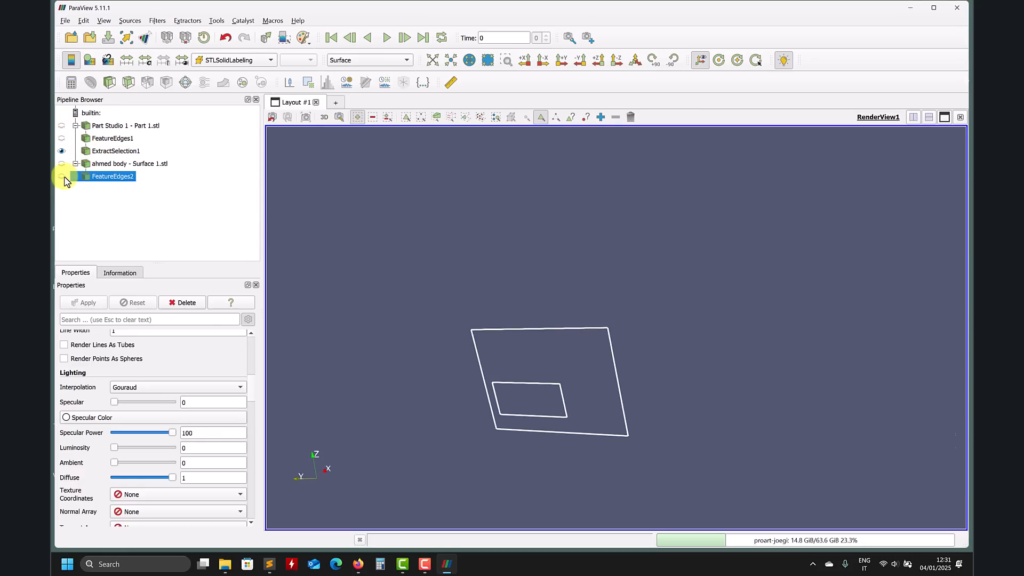
left_click(63, 177)
left_click(61, 151)
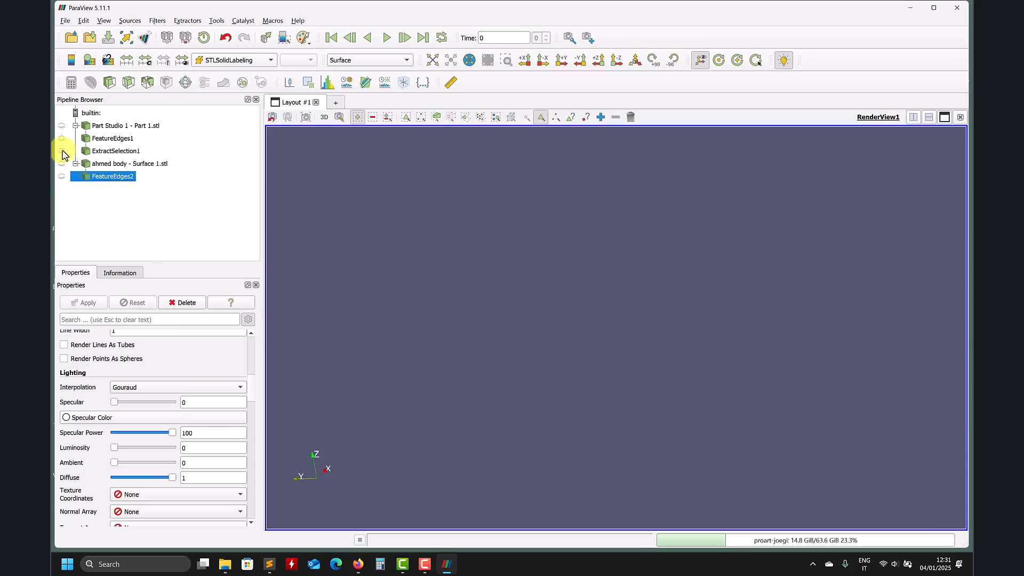
left_click(62, 151)
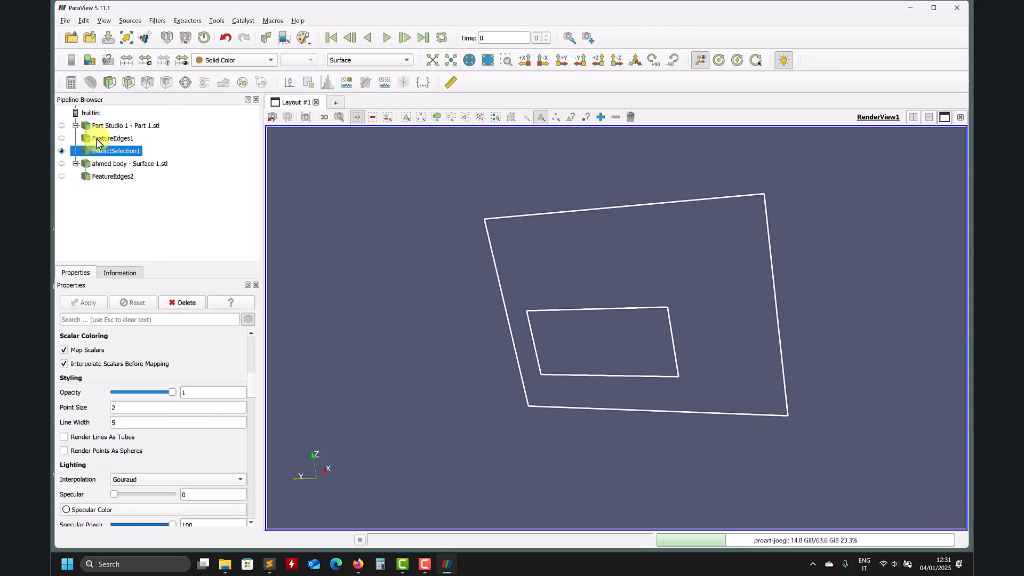
left_click(62, 139)
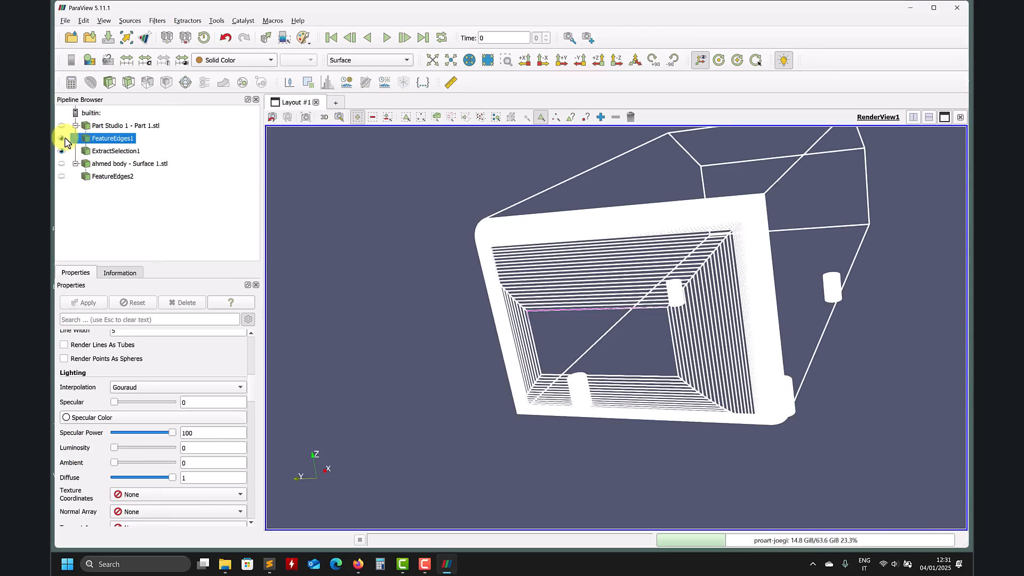
left_click(62, 138)
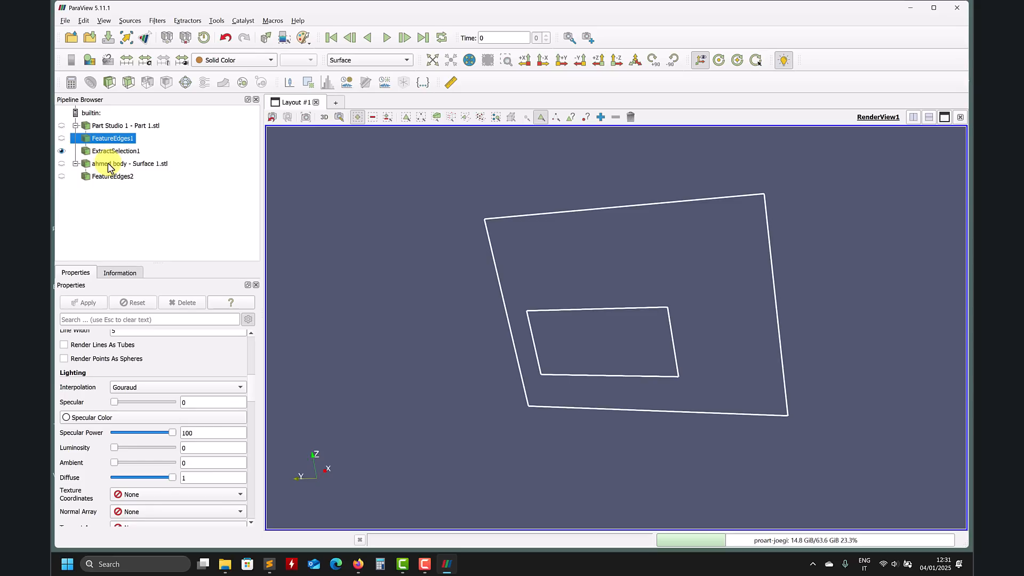
Step: Apply a new Feature Edges filter to the Part Studio 1 part with a feature angle of 3
left_click(109, 125)
left_click(158, 21)
mouse_move(194, 46)
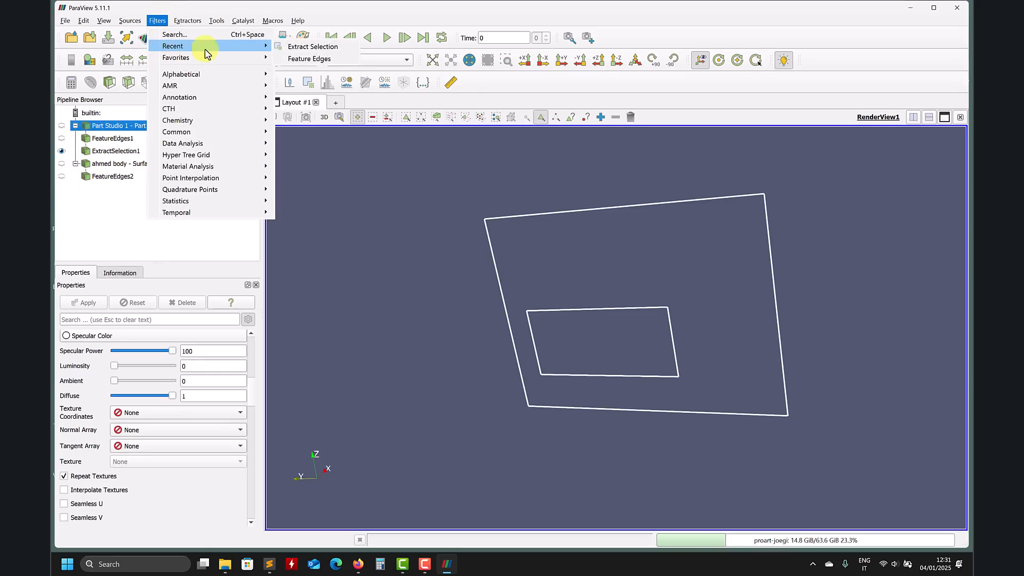
left_click(303, 58)
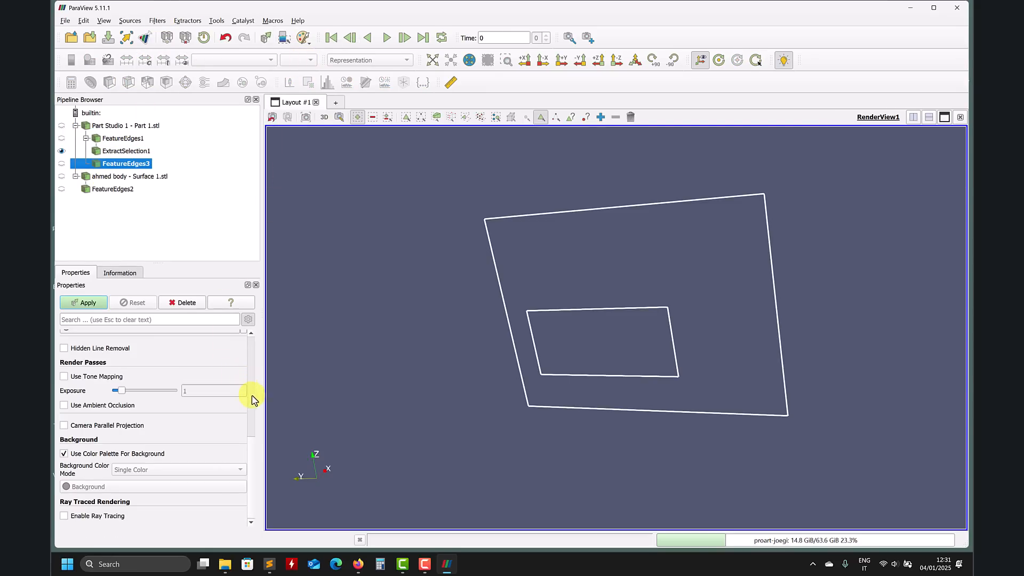
scroll(248, 458, "up", 8)
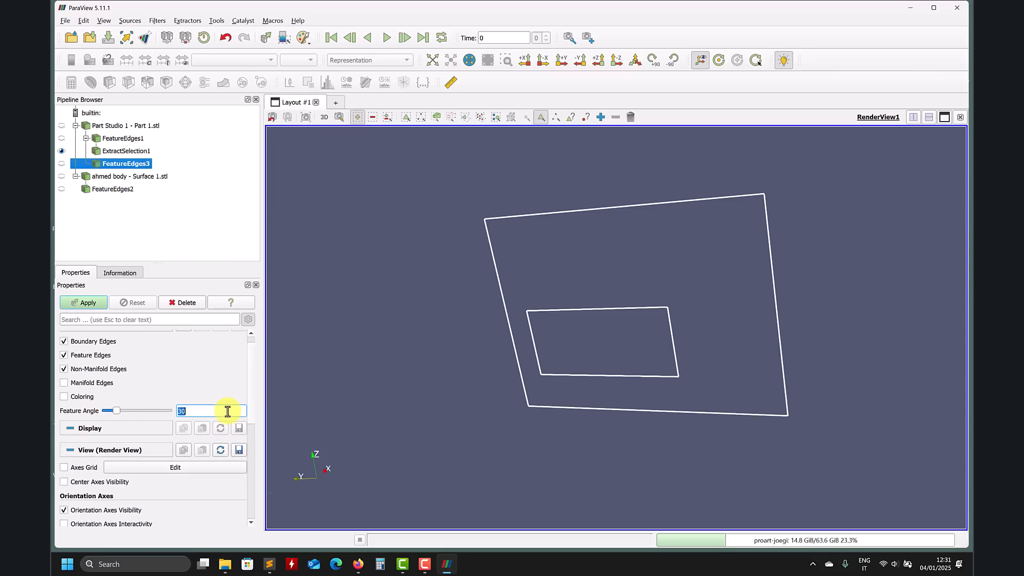
left_click(99, 305)
Step: Set the new filter's feature angle to 2 and apply it
left_click_drag(473, 350, 446, 354)
left_click_drag(512, 350, 514, 369)
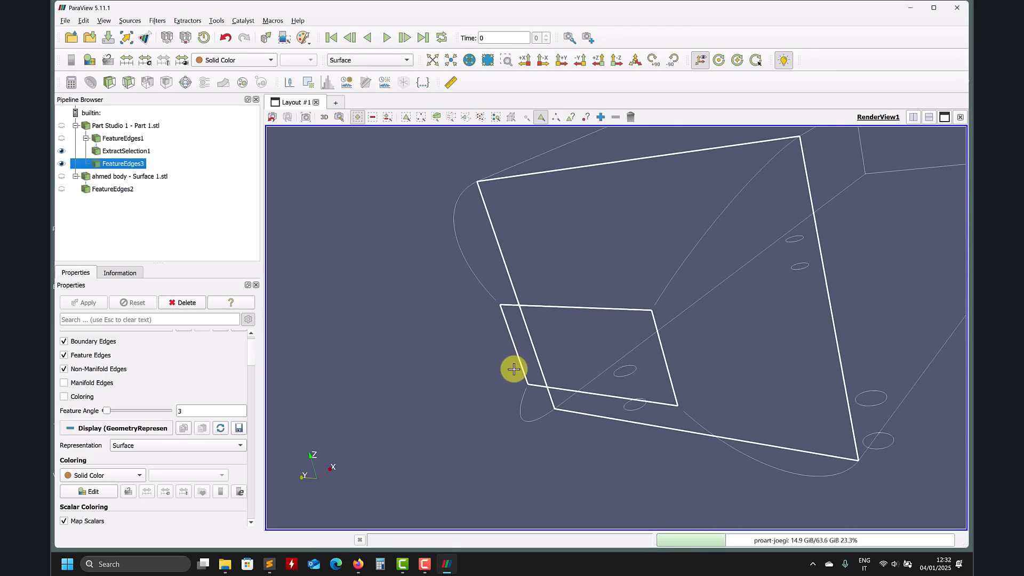
type("2")
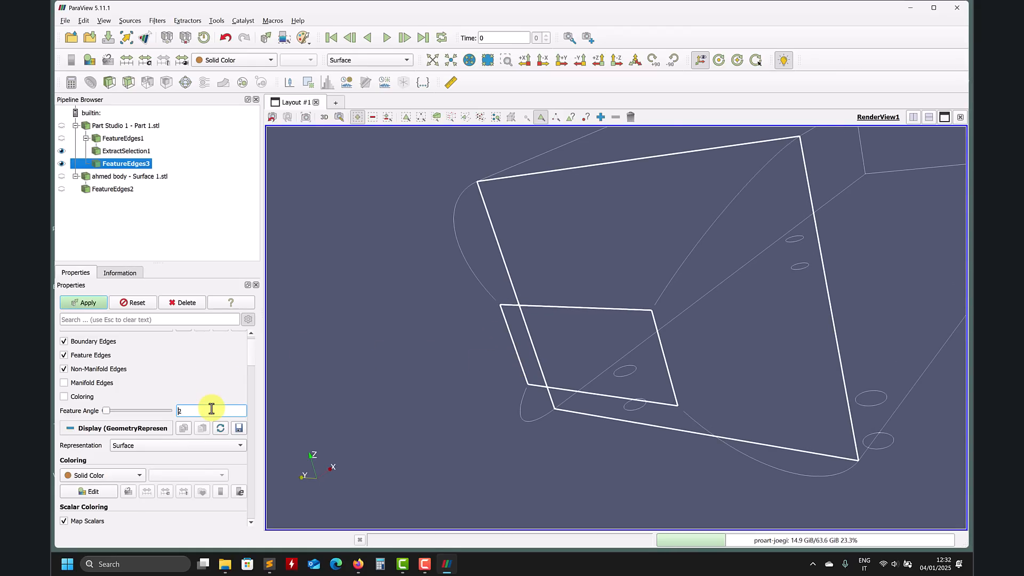
left_click(87, 303)
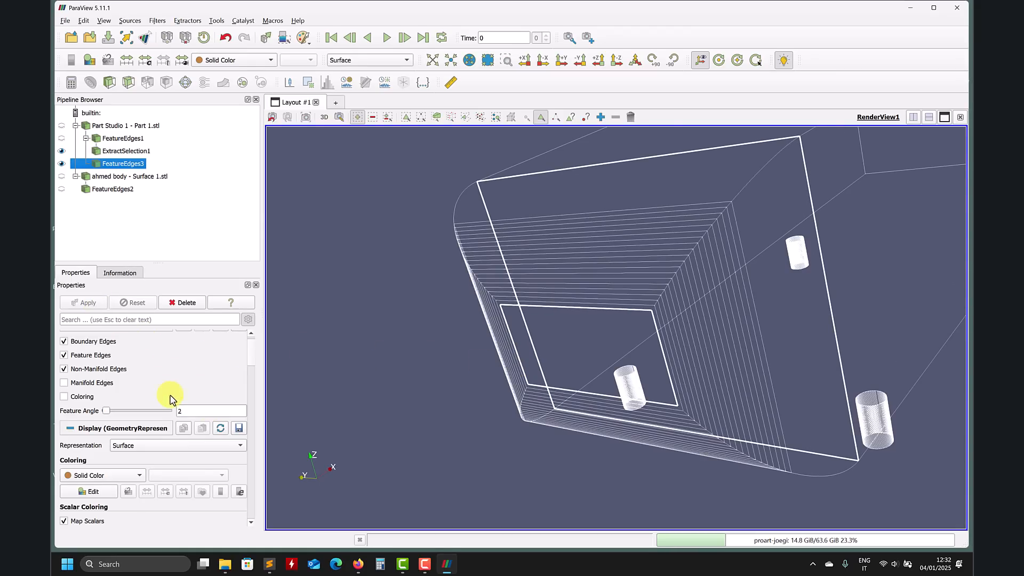
Step: Set the feature angle to 2.5 and apply it
type(".5")
left_click(106, 302)
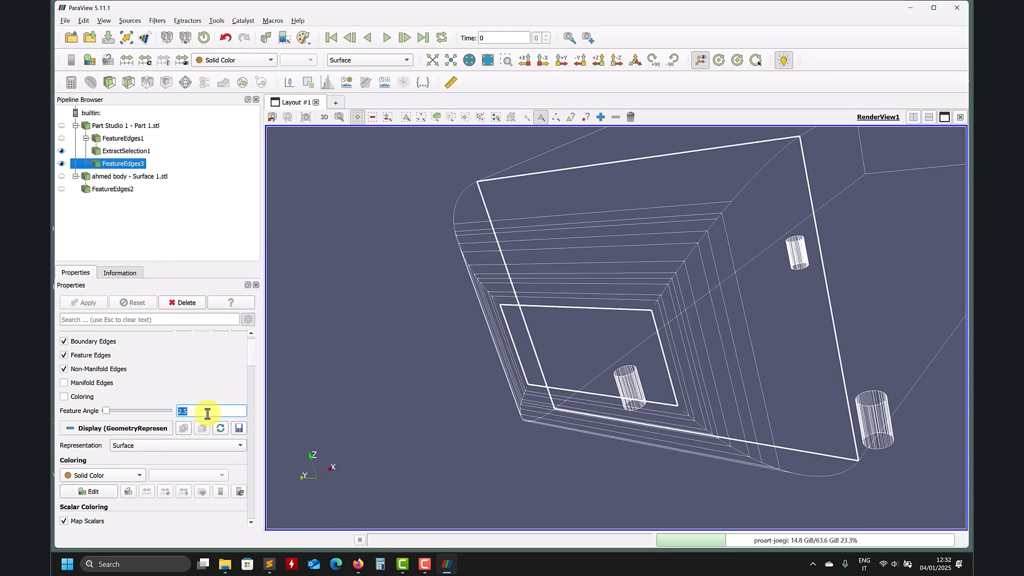
Step: Set the feature angle to 2.8 and apply it
type("2")
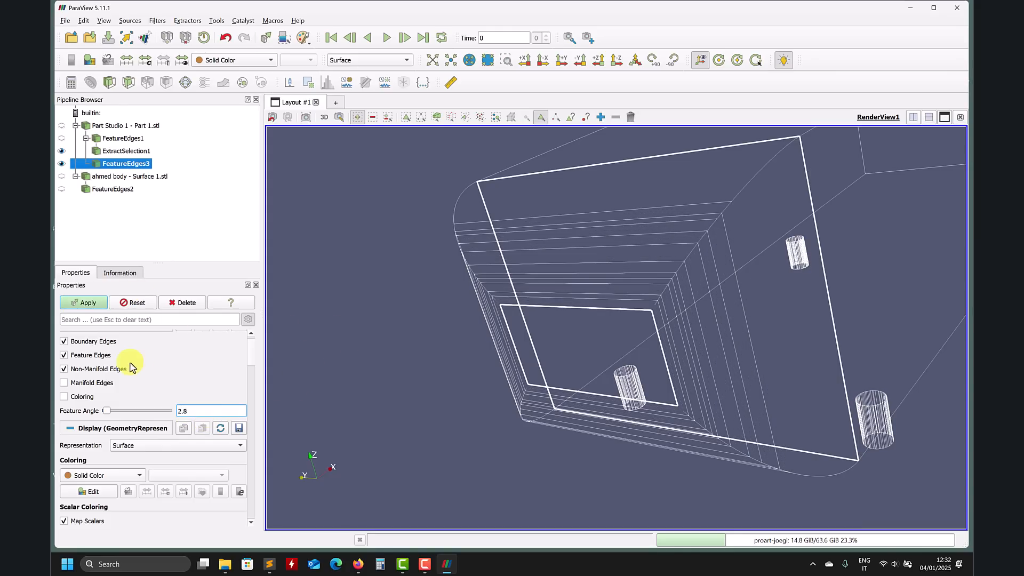
left_click(78, 306)
left_click_drag(494, 338, 479, 360)
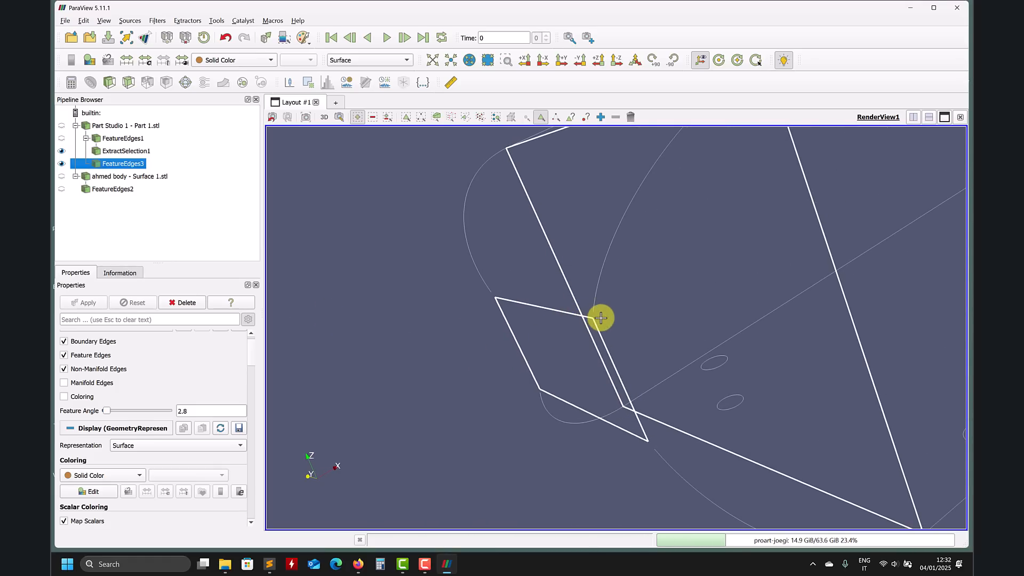
left_click_drag(581, 349, 734, 399)
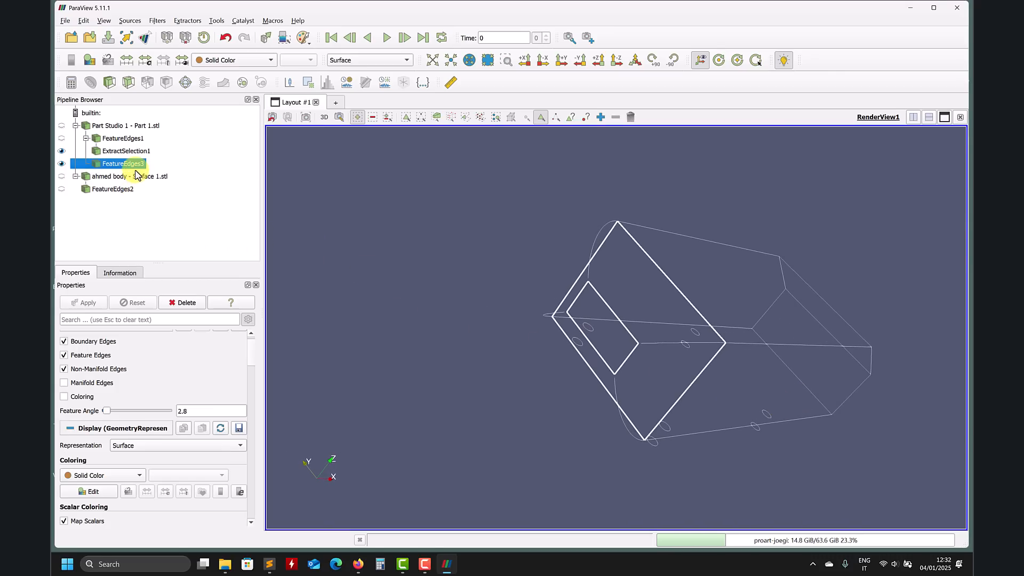
left_click(65, 21)
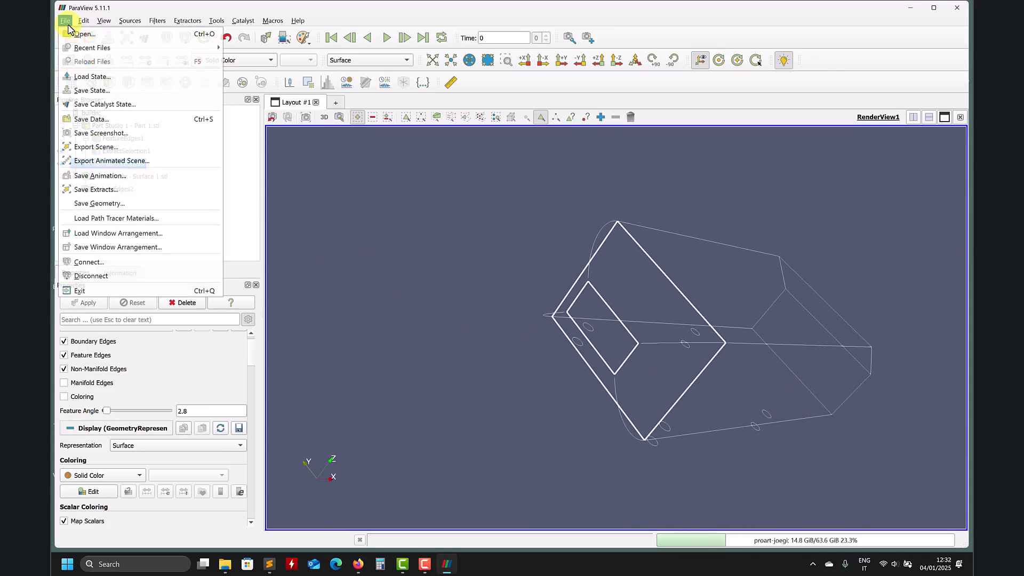
left_click(101, 119)
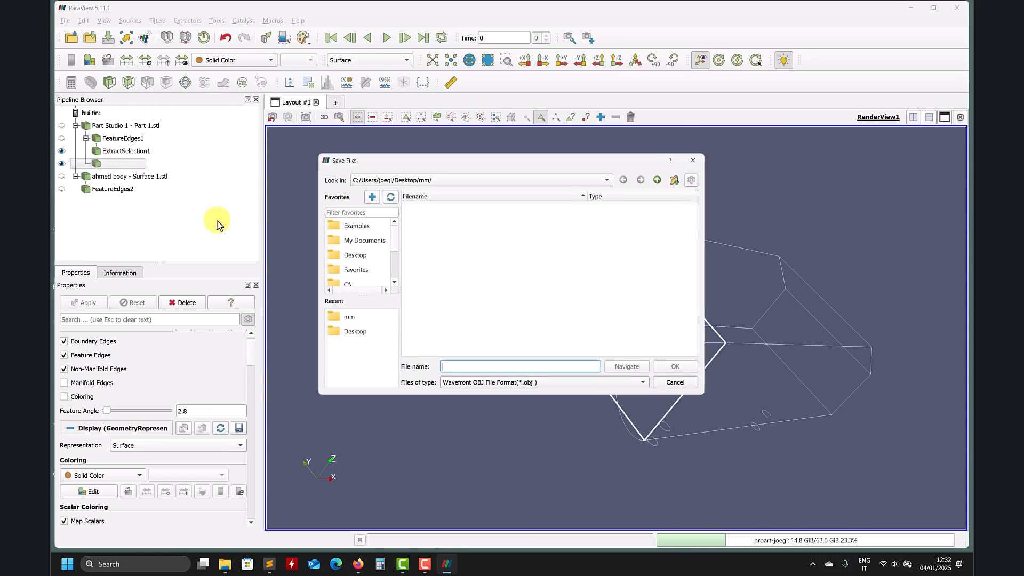
left_click(599, 385)
left_click(678, 384)
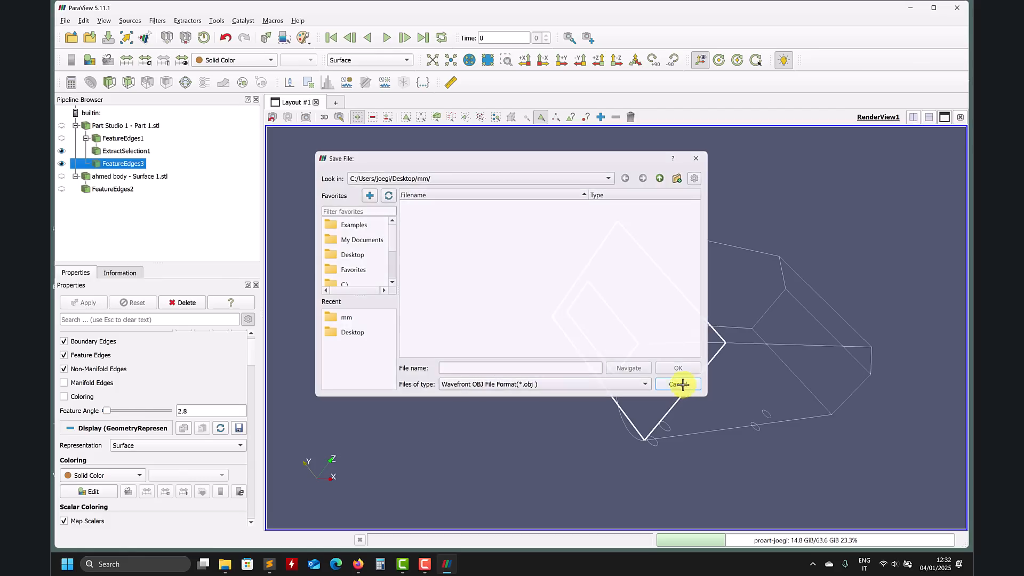
left_click(679, 384)
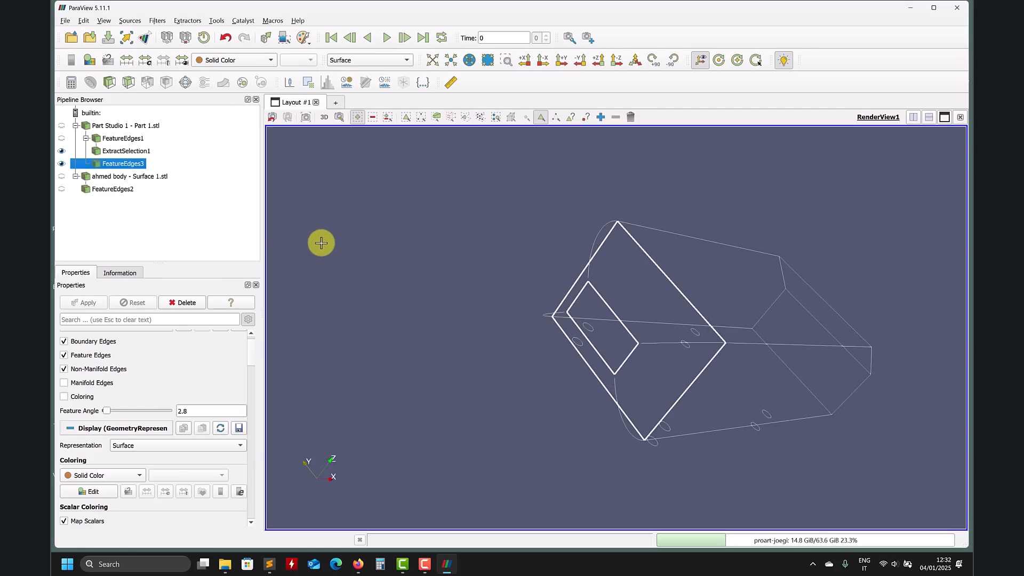
Step: Show only the Part Studio 1 surface, hiding the third feature-edge filter and the first extracted selection
left_click_drag(321, 243, 517, 251)
left_click_drag(591, 246, 700, 235)
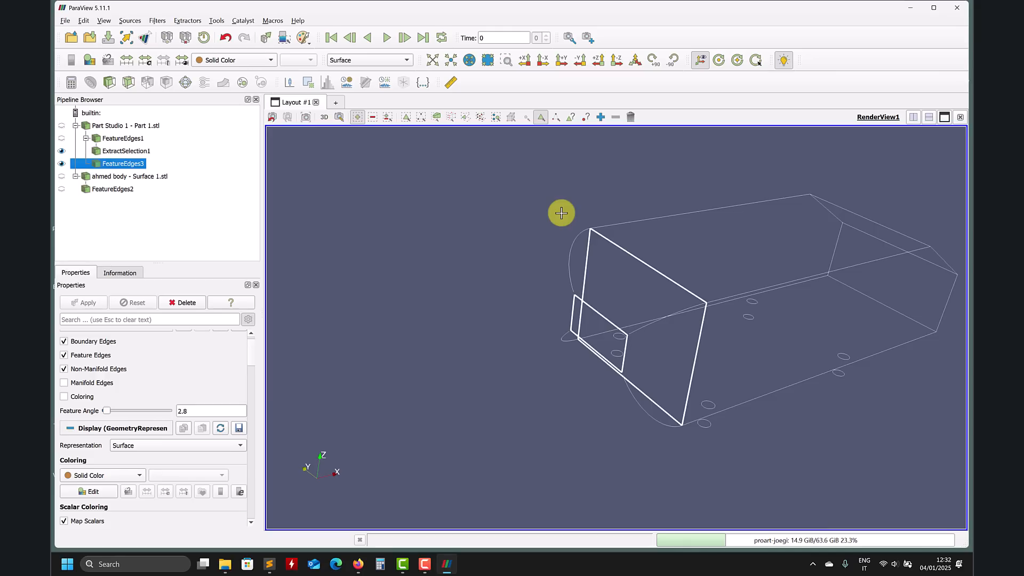
left_click_drag(587, 213, 636, 246)
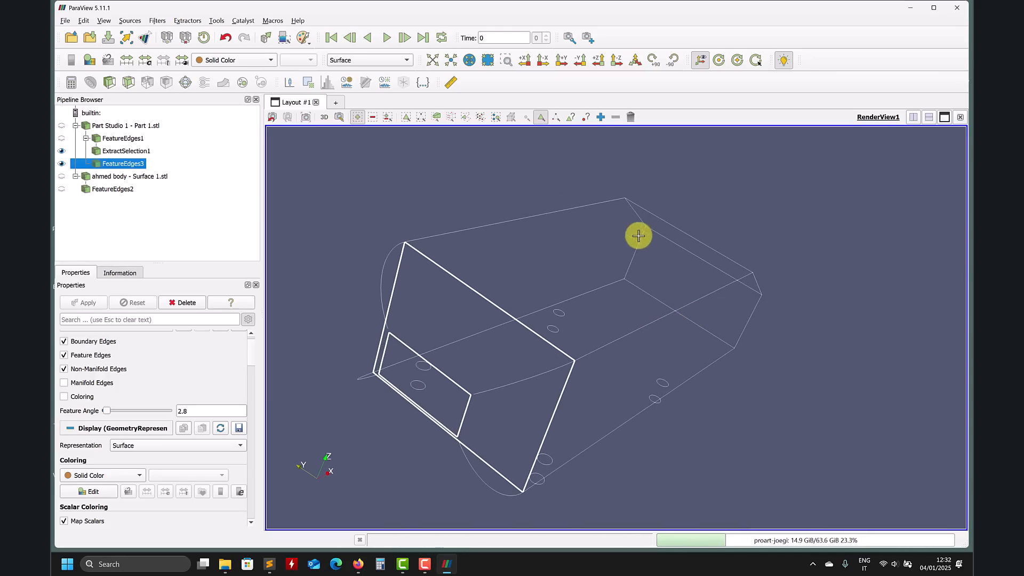
left_click_drag(742, 316, 704, 279)
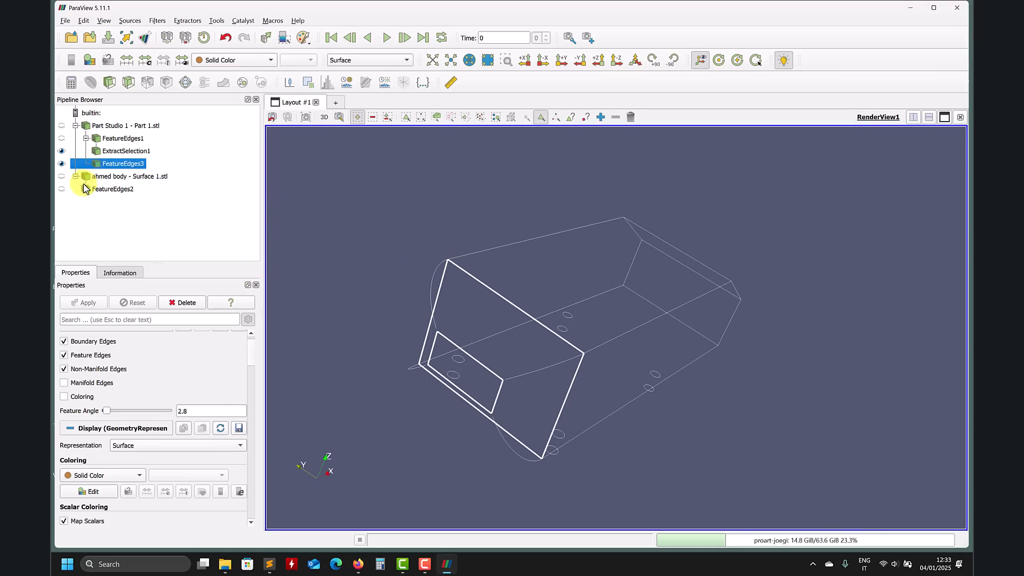
left_click(61, 163)
left_click(62, 151)
left_click(62, 126)
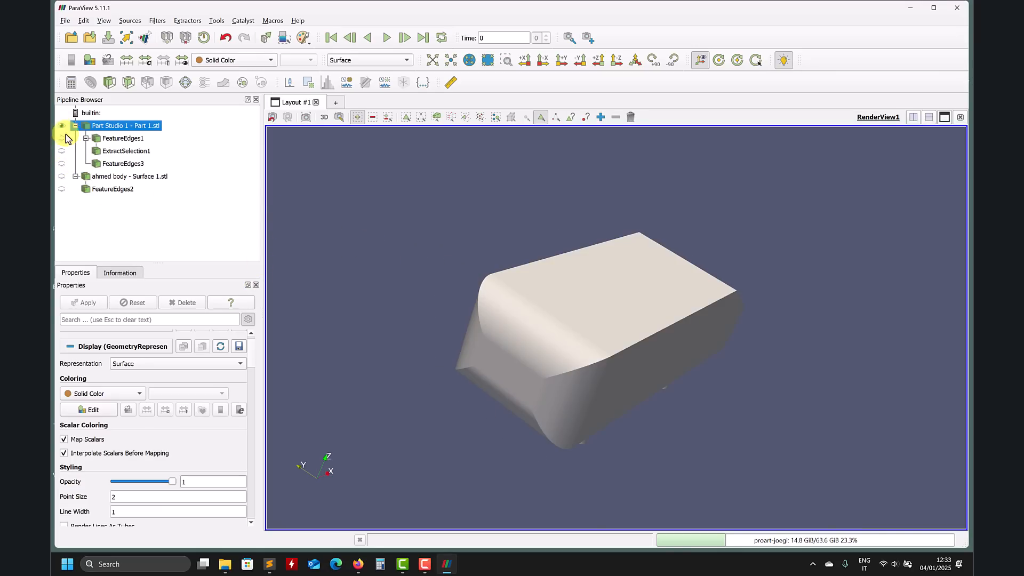
Step: Switch the Part Studio 1 representation to Surface With Edges
left_click(631, 117)
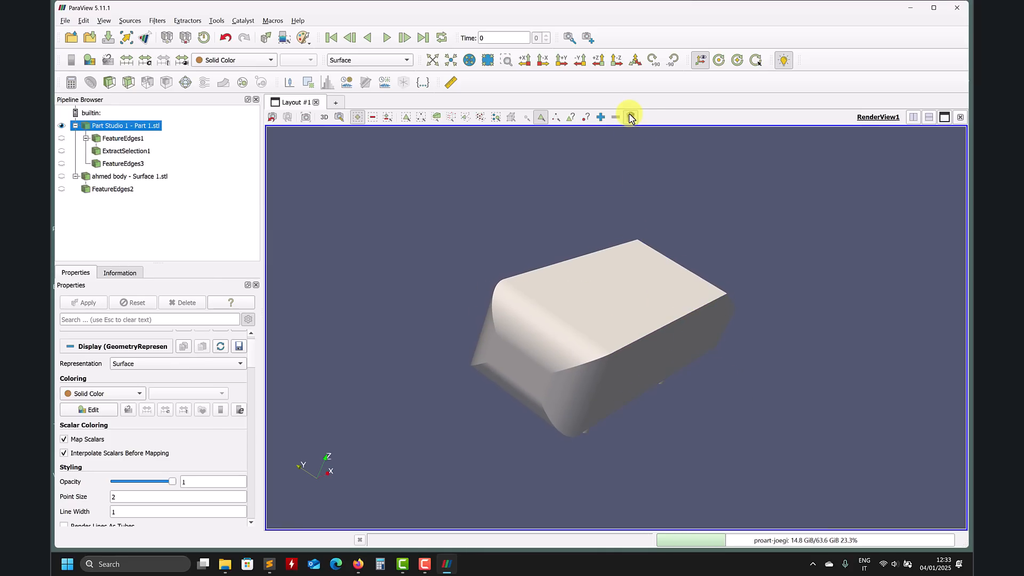
left_click_drag(434, 176, 495, 367)
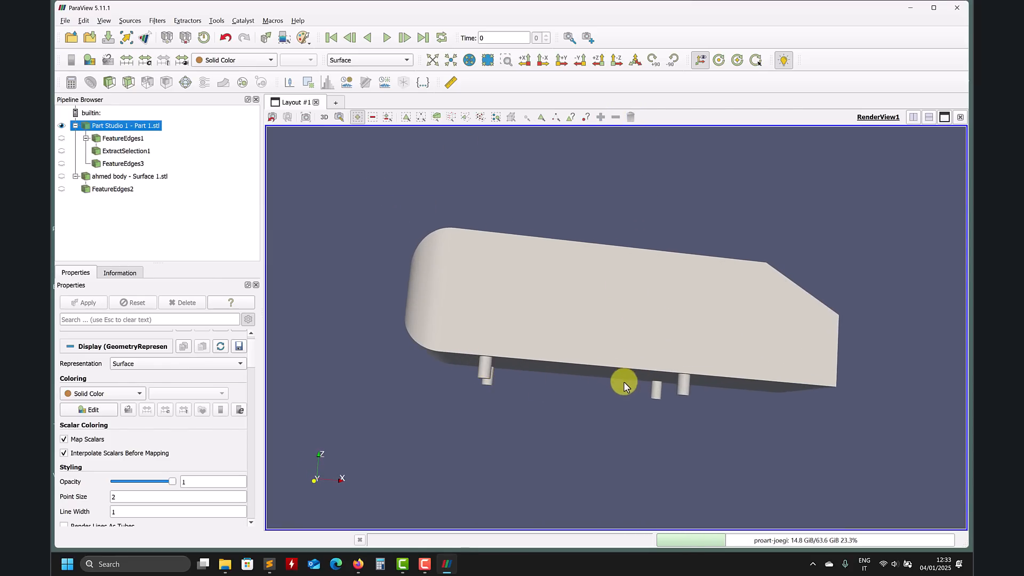
left_click_drag(556, 383, 598, 407)
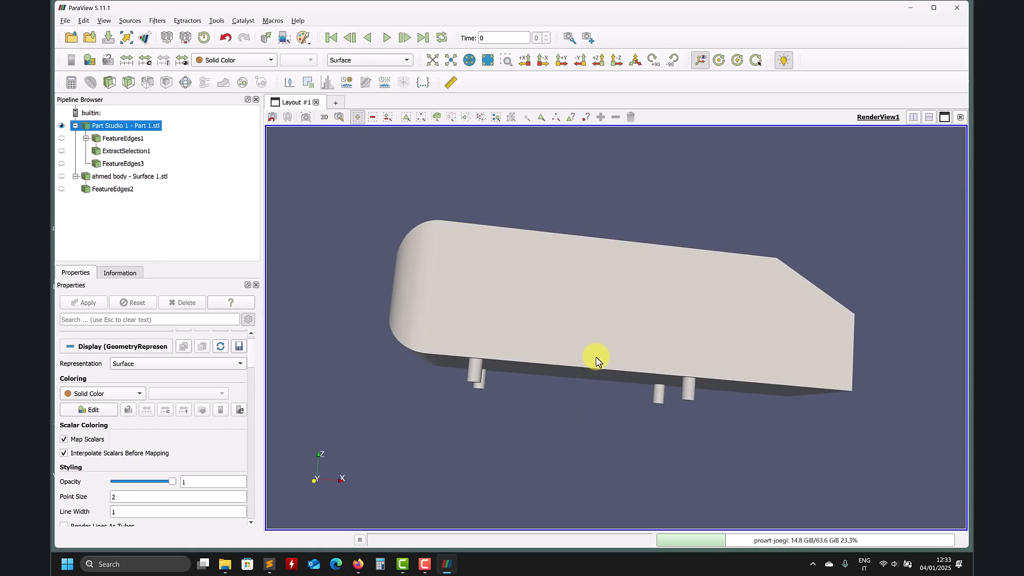
left_click_drag(565, 383, 598, 367)
left_click(368, 59)
left_click(368, 91)
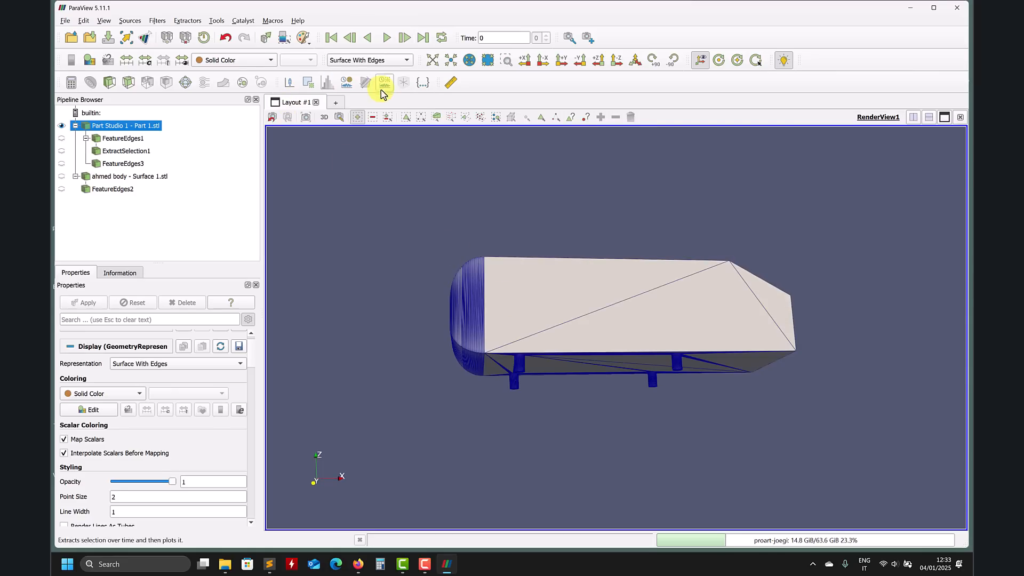
Step: Select the cells of the four support cylinders under the body with a frustum box selection in a side view
left_click_drag(421, 192, 443, 203)
right_click_drag(442, 204, 448, 177)
right_click_drag(484, 253, 444, 436)
left_click_drag(444, 437, 483, 371)
right_click_drag(521, 191, 626, 180)
left_click_drag(626, 181, 600, 351)
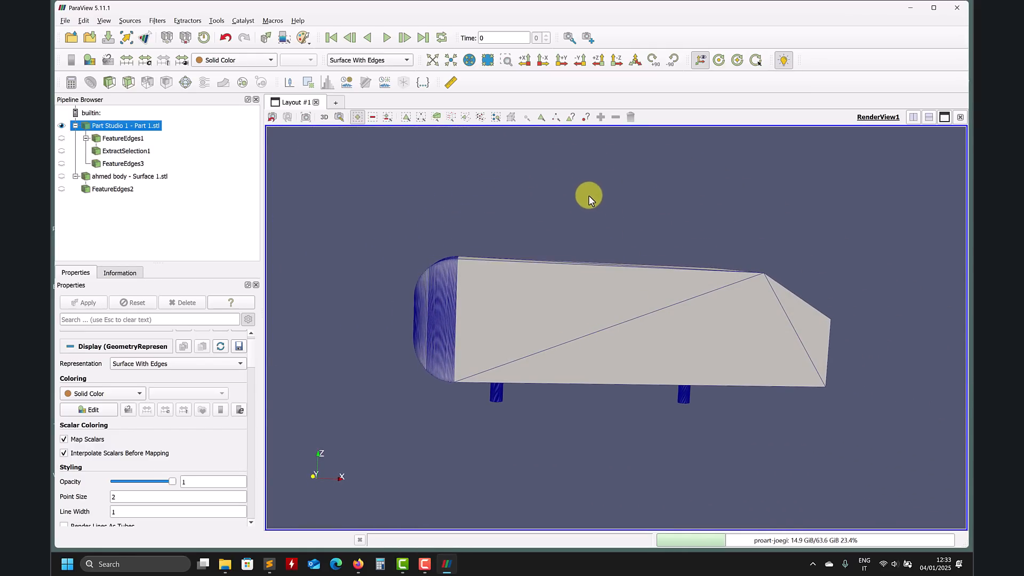
left_click(598, 61)
left_click(581, 61)
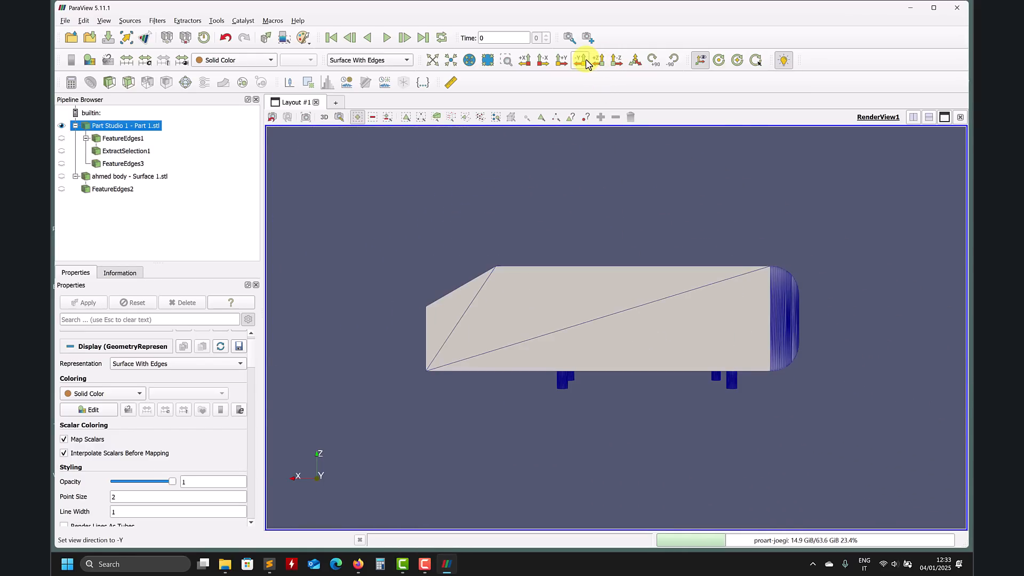
scroll(549, 288, "up", 5)
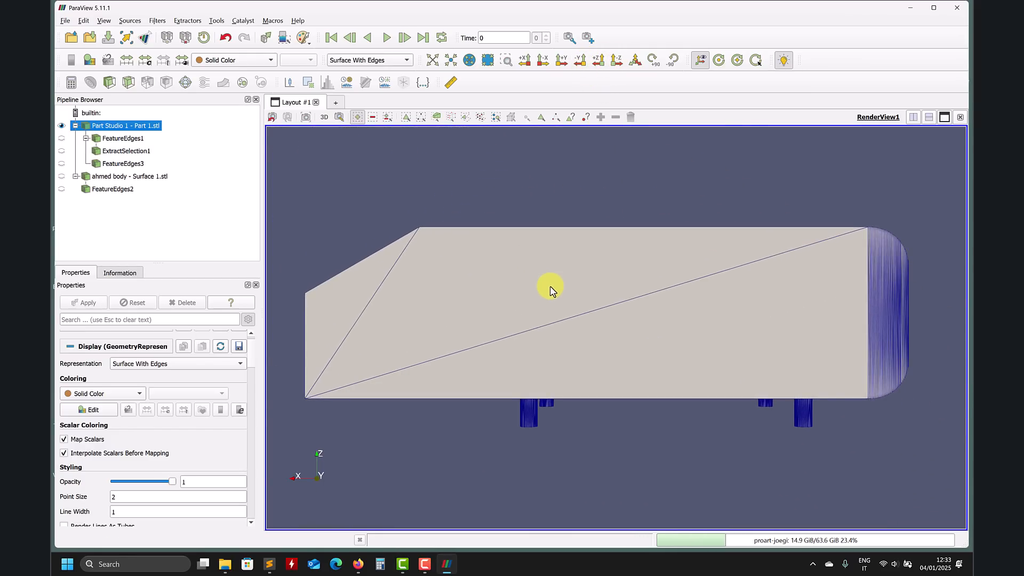
left_click_drag(551, 288, 551, 279)
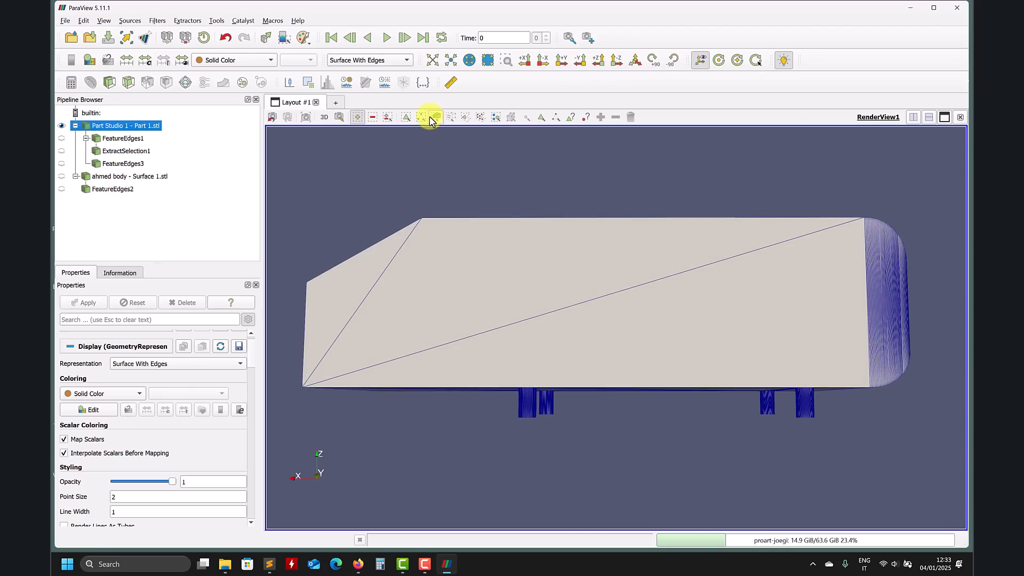
left_click(358, 117)
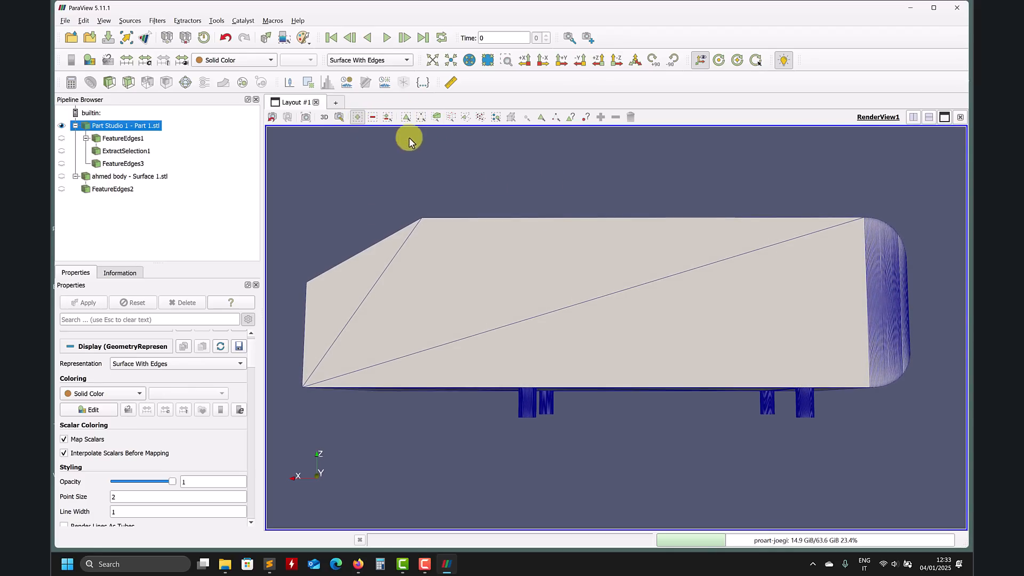
left_click(435, 117)
left_click_drag(483, 399, 871, 446)
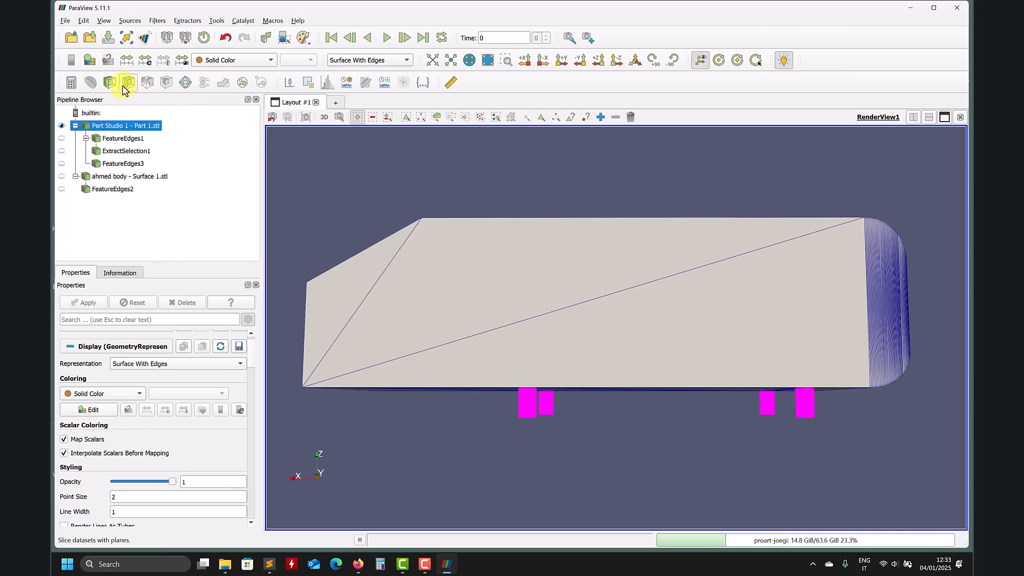
Step: Extract the selected support cylinder cells into a new Extract Selection filter and apply it
left_click(308, 82)
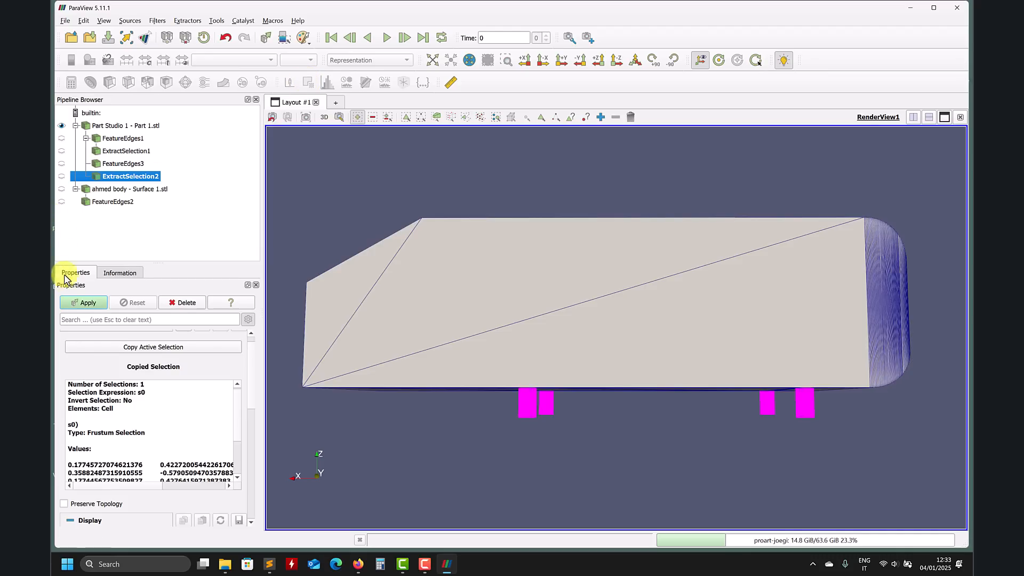
left_click(83, 304)
left_click_drag(587, 370, 601, 393)
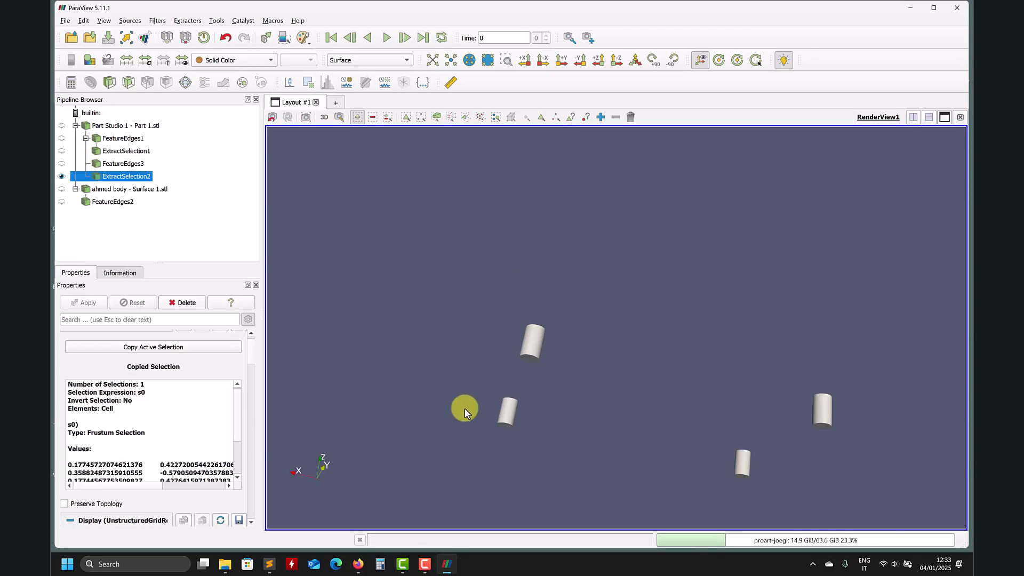
Step: Open the Part Studio 1 STL file in a text editor to inspect its file format
left_click(910, 8)
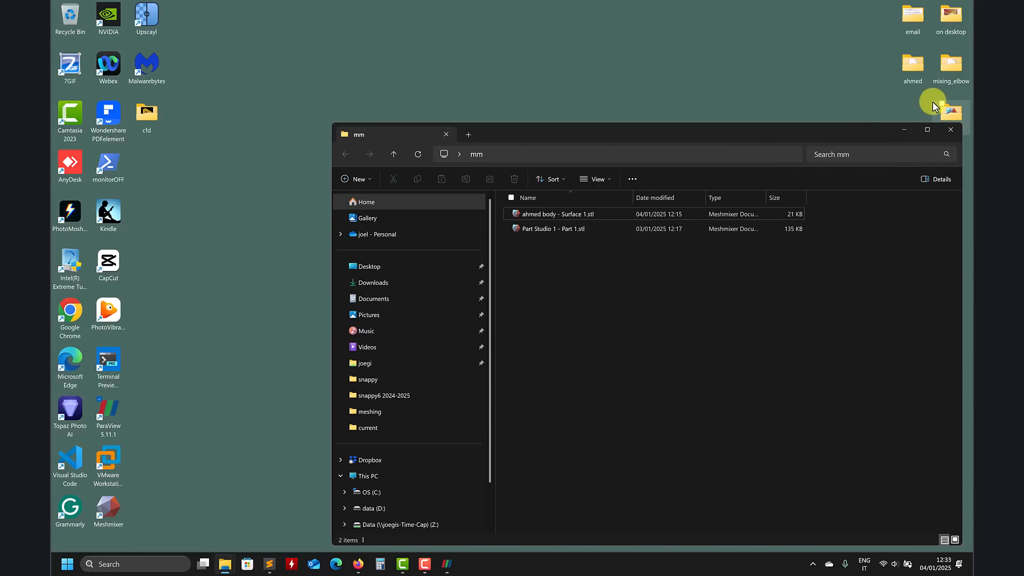
left_click(267, 565)
left_click(677, 484)
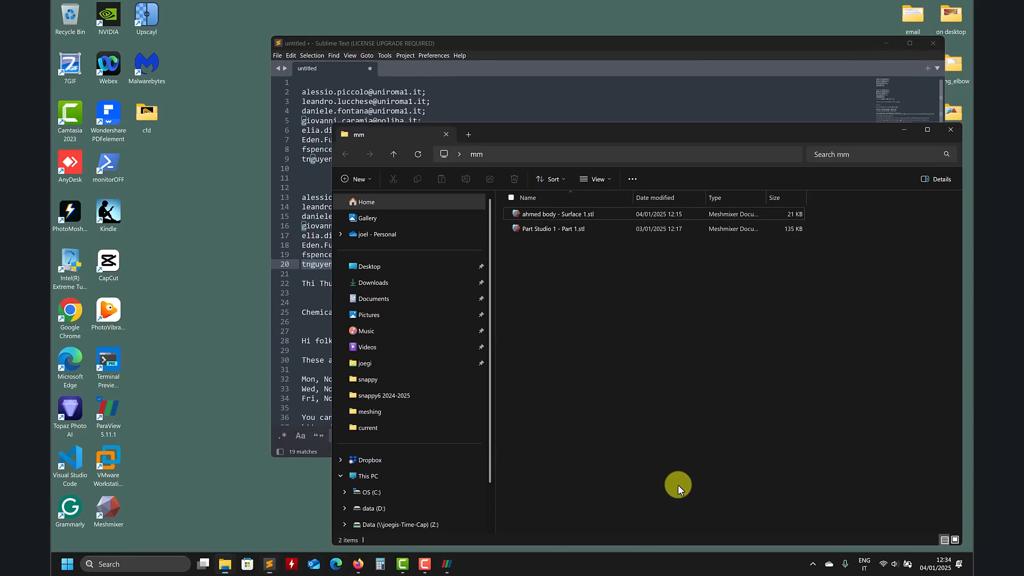
left_click(418, 70)
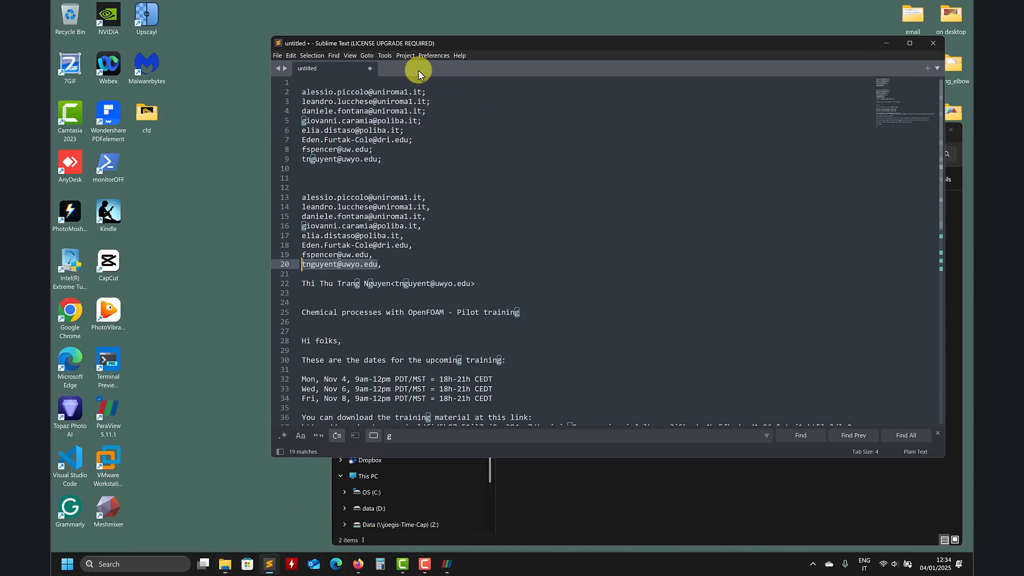
key("ctrl+n")
left_click(688, 480)
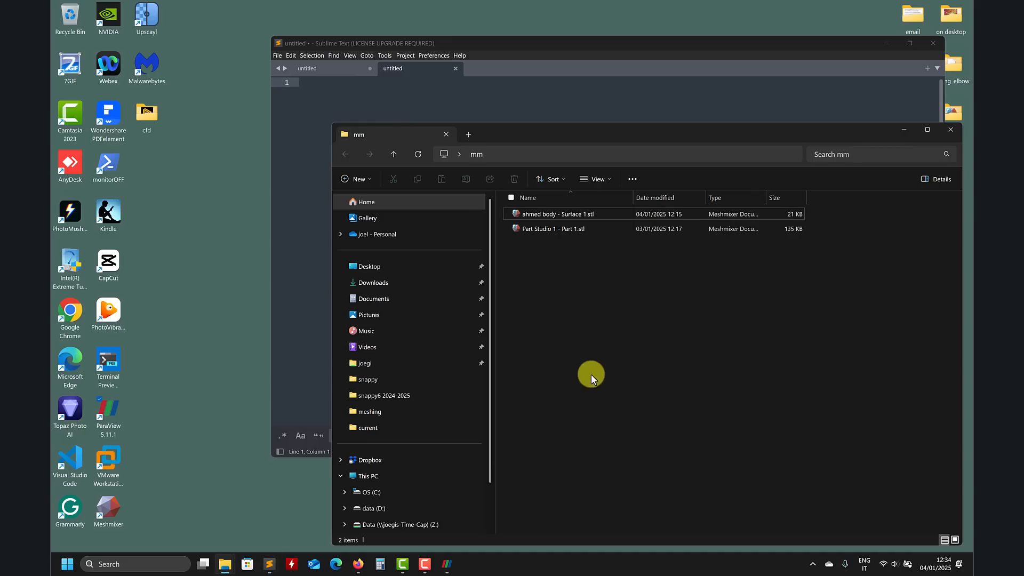
left_click(550, 228)
left_click_drag(543, 107, 543, 107)
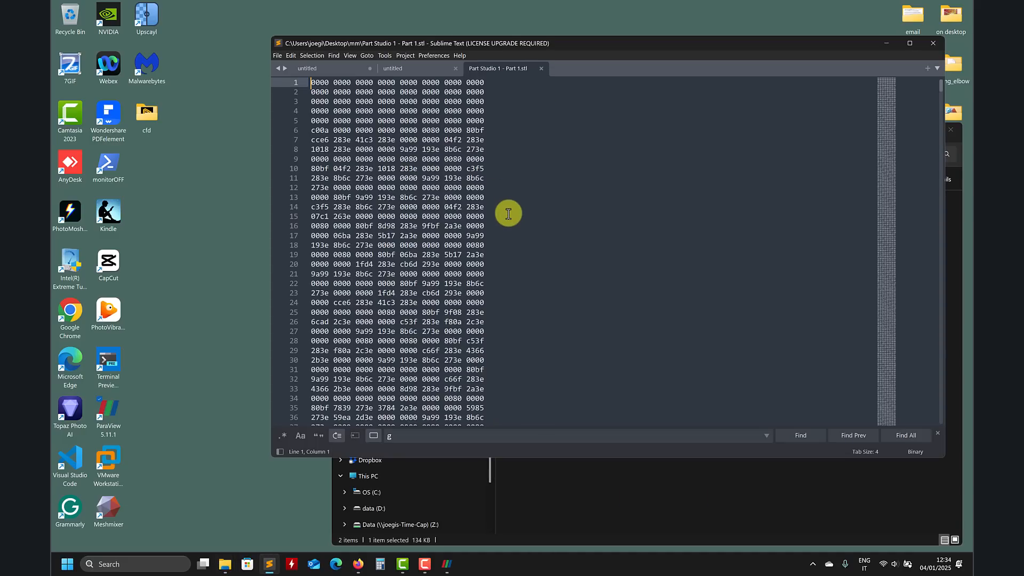
left_click_drag(889, 128, 889, 266)
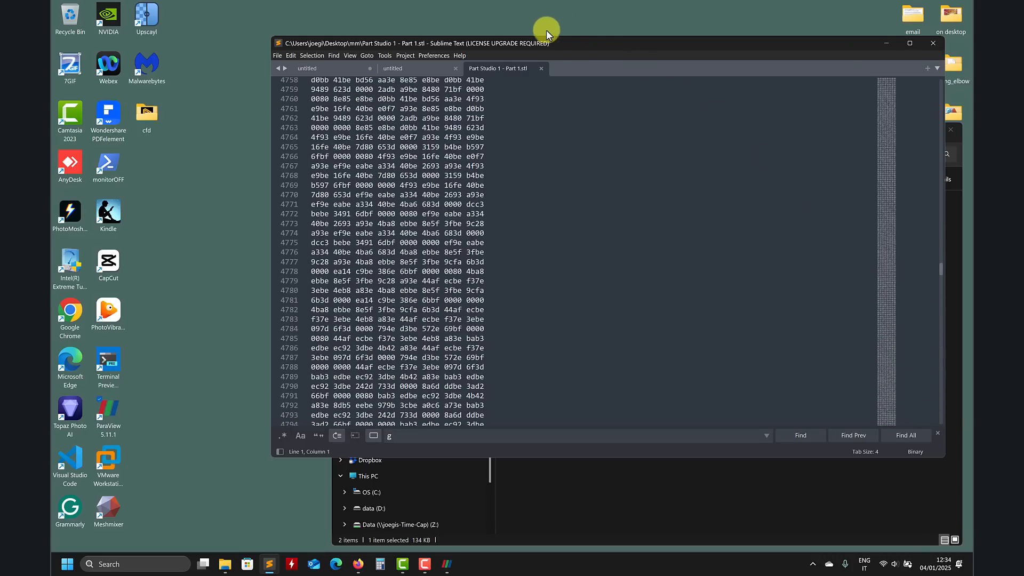
left_click(541, 68)
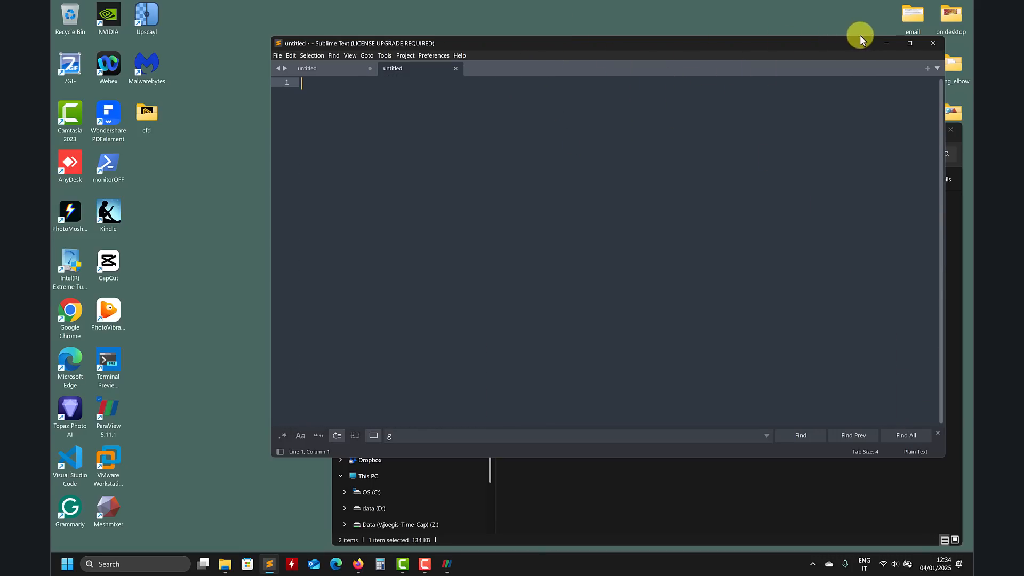
left_click(885, 43)
Step: Briefly view the Ahmed body model in Onshape, then return to ParaView
left_click(359, 564)
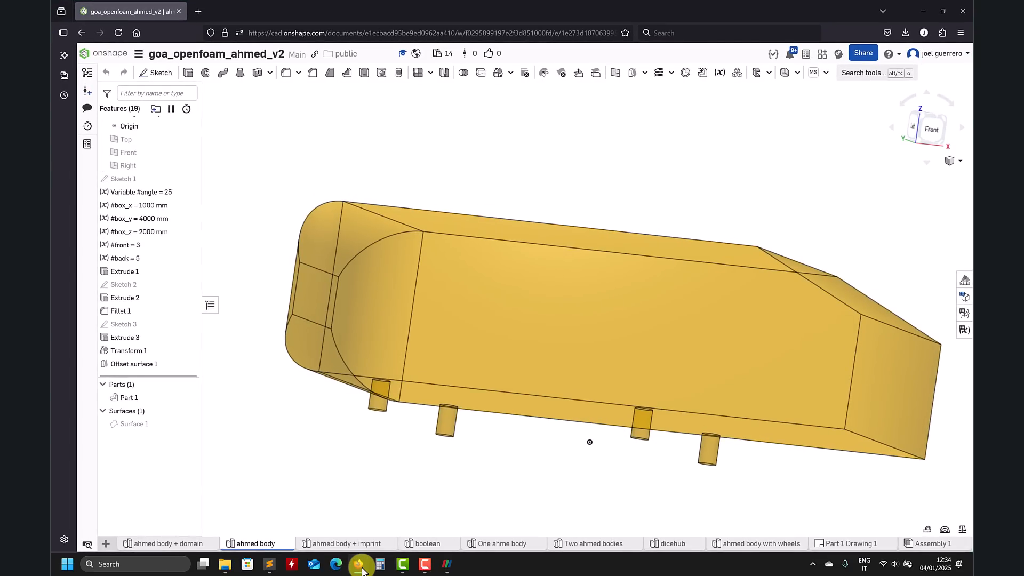
left_click(359, 565)
left_click(359, 564)
left_click(447, 564)
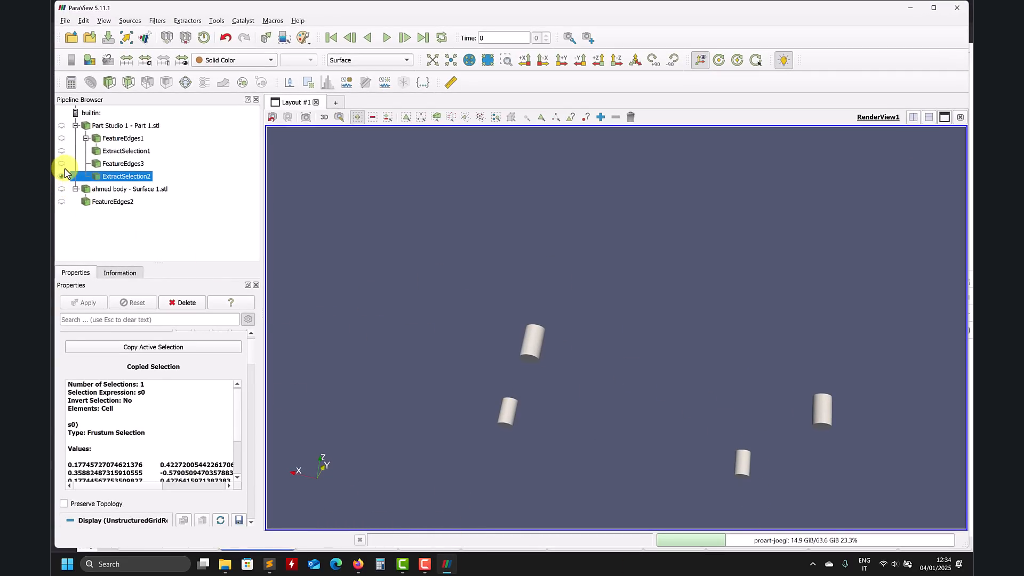
Step: Show the part and the extracted supports, and invert the current cell selection using Find Data
left_click(61, 125)
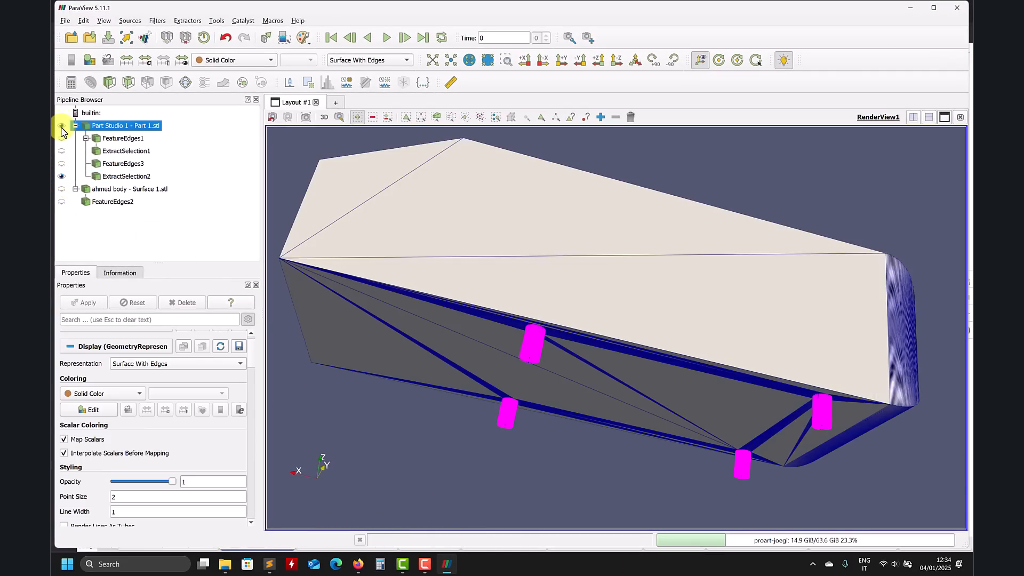
left_click(61, 176)
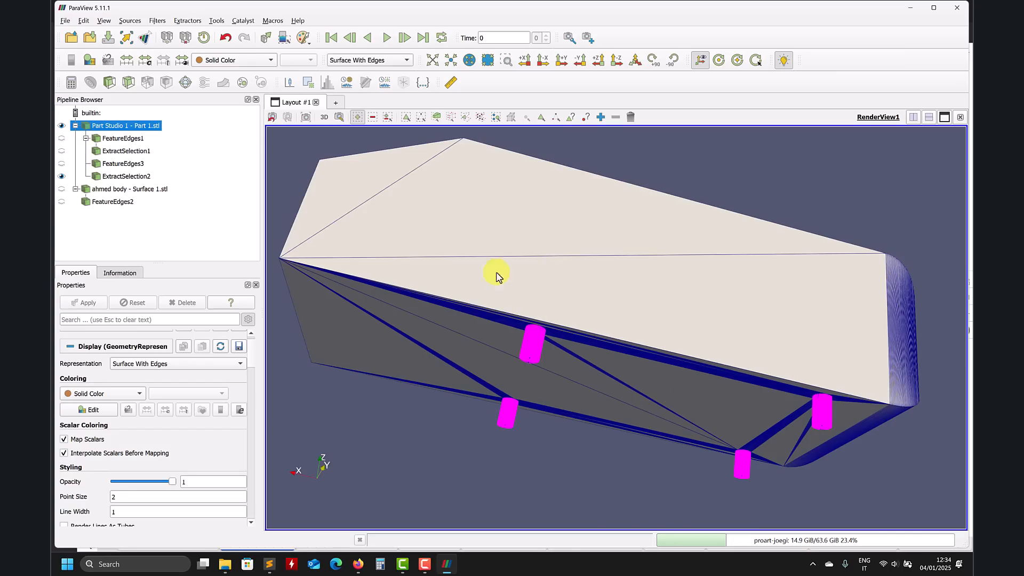
left_click(85, 21)
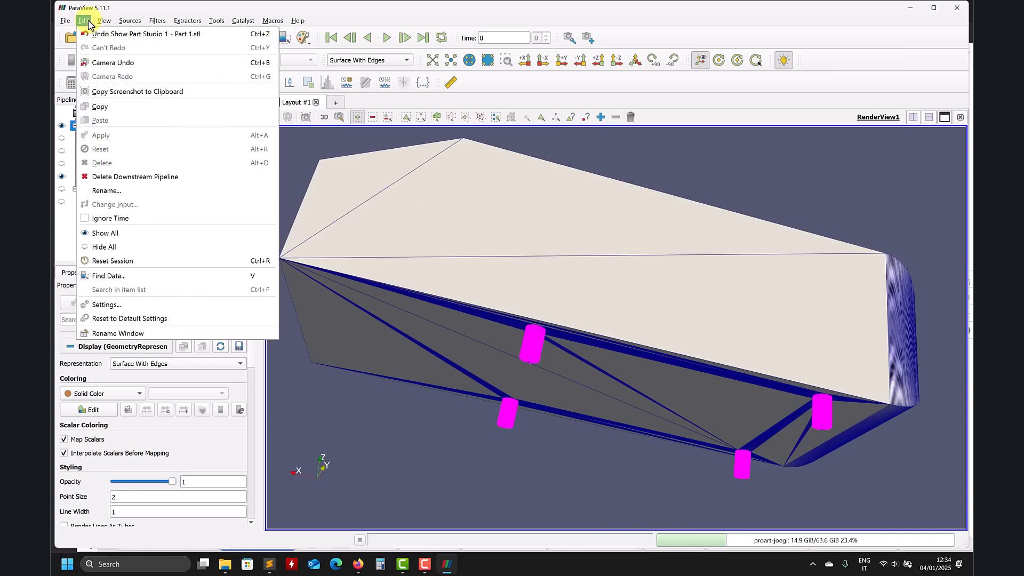
left_click(137, 277)
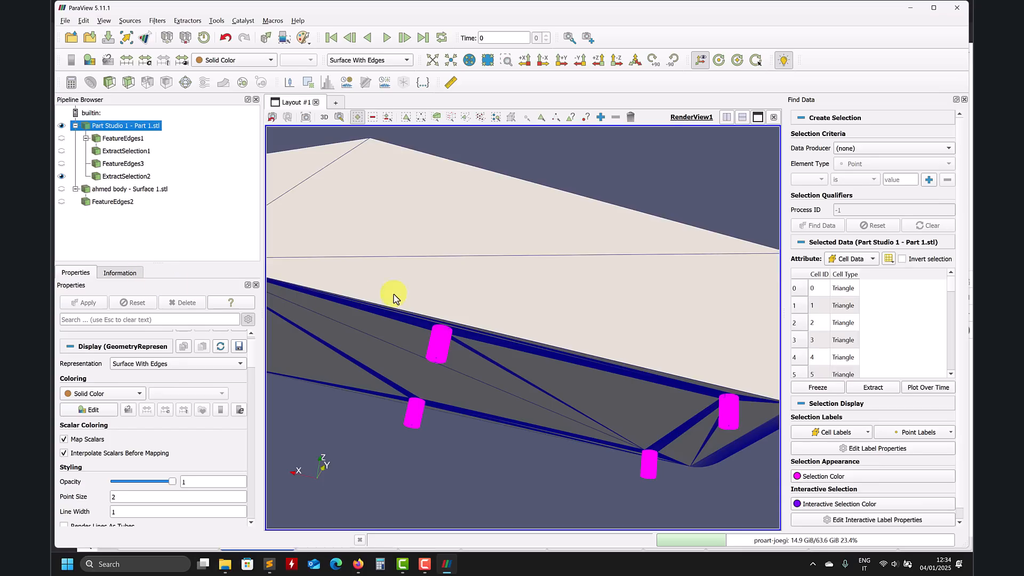
left_click(910, 260)
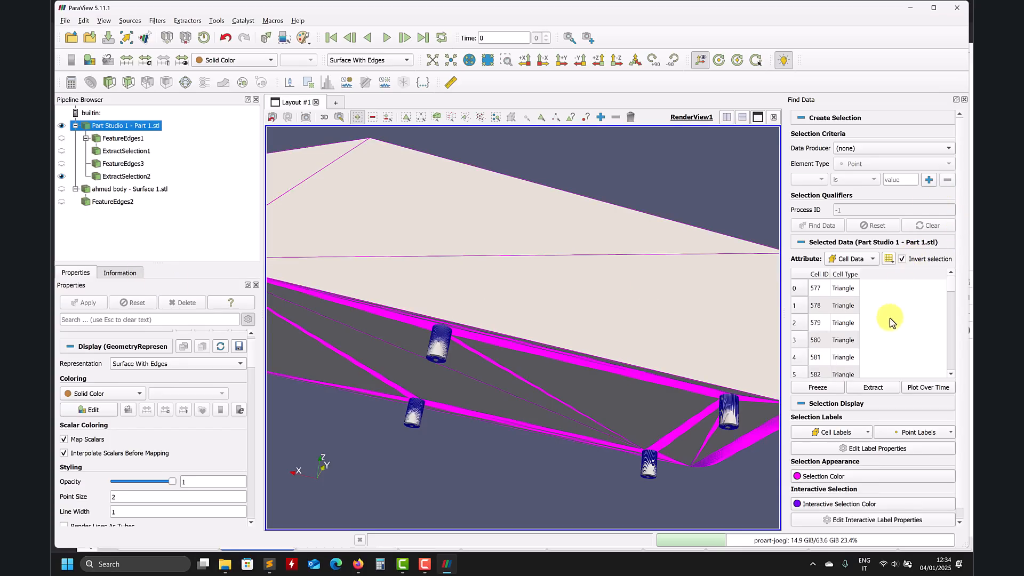
Step: Extract the inverted selection into a new Extract Selection filter and apply it
left_click(308, 83)
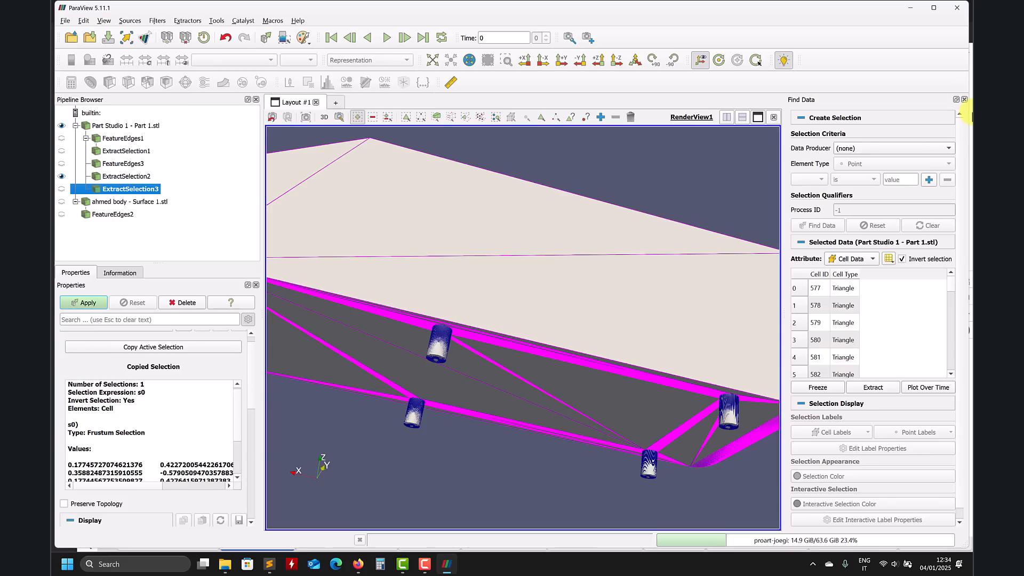
left_click(964, 100)
left_click(83, 305)
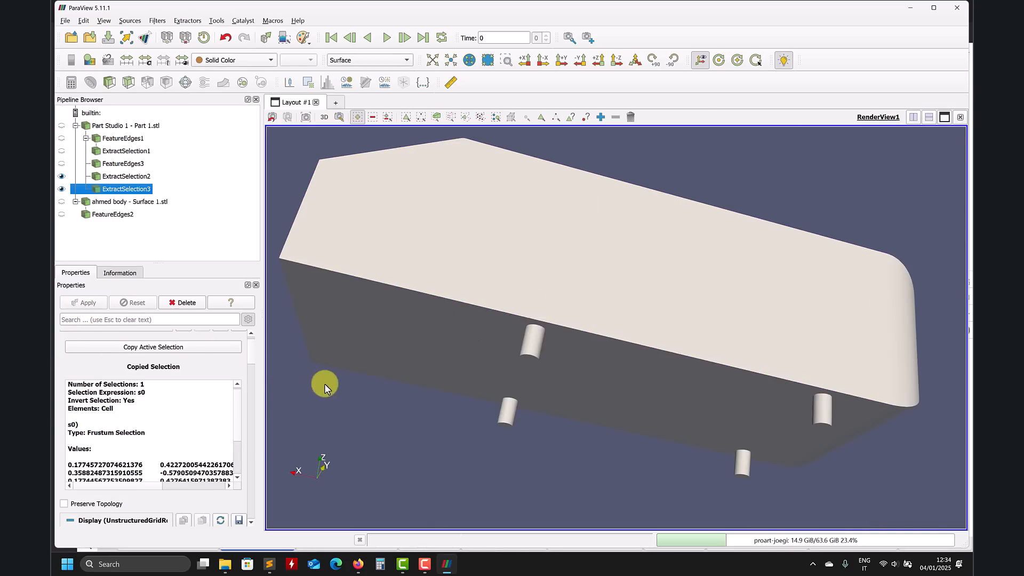
Step: Toggle the visibility of the supports extract and the body extract to compare them, leaving both shown
left_click(61, 177)
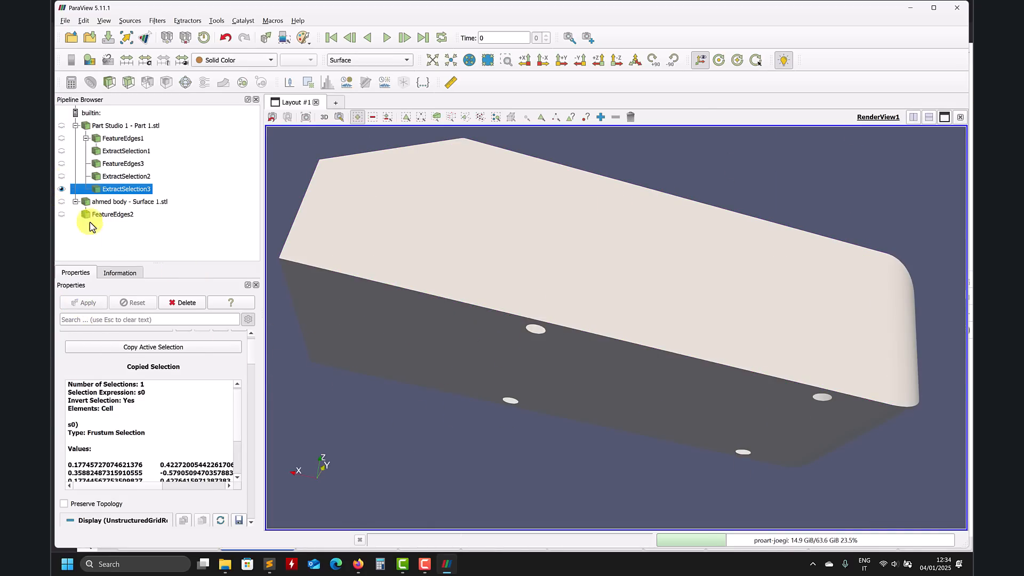
left_click(61, 176)
left_click(62, 189)
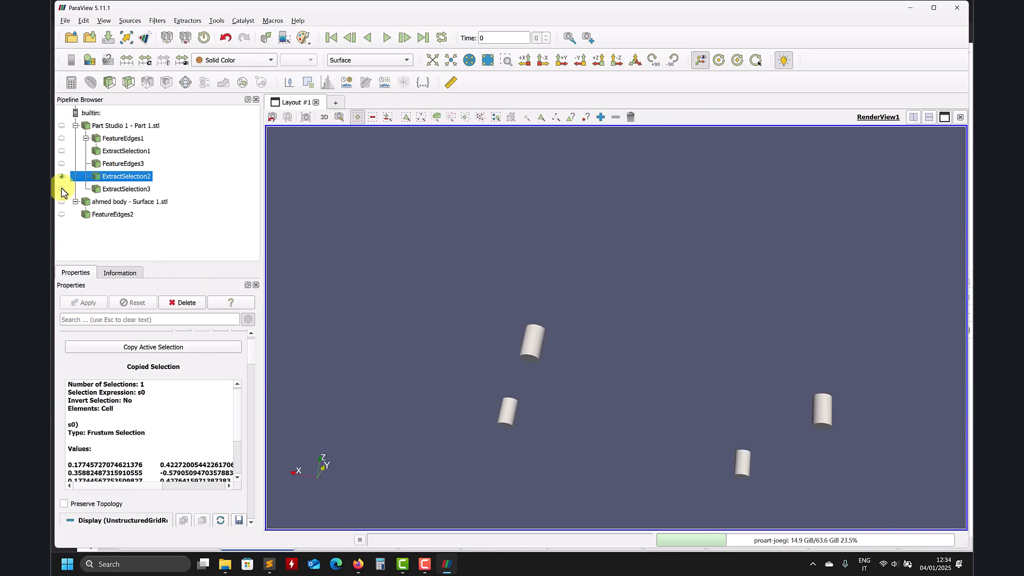
left_click(61, 189)
left_click(61, 177)
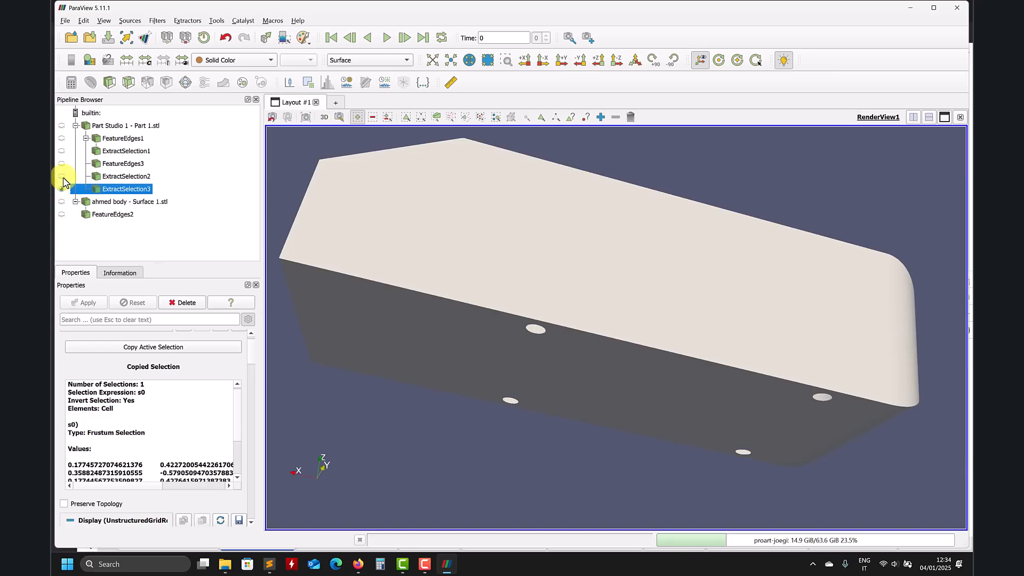
left_click(61, 177)
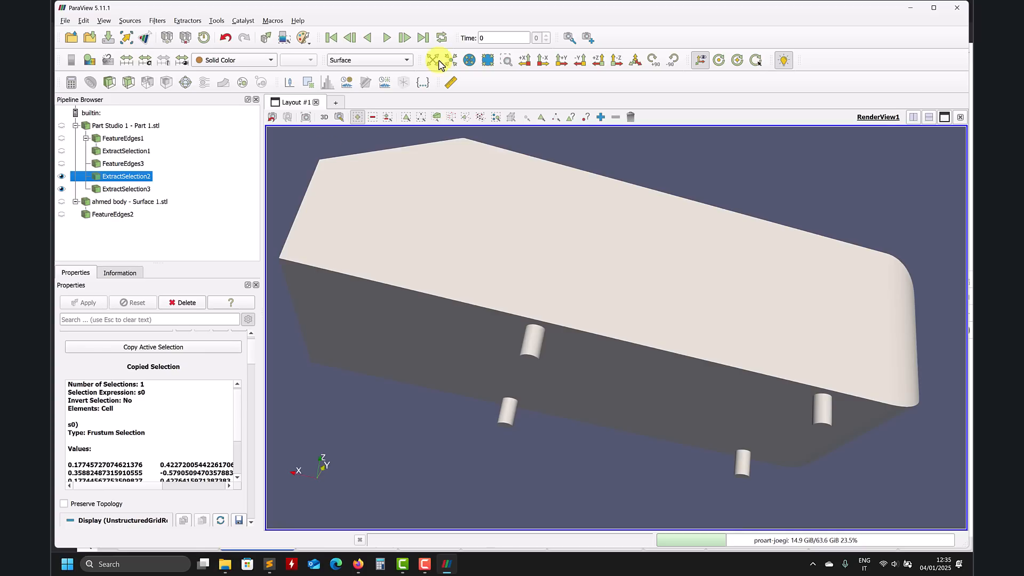
Step: Display both the supports extract and the body extract as Surface With Edges
left_click(389, 58)
left_click(393, 97)
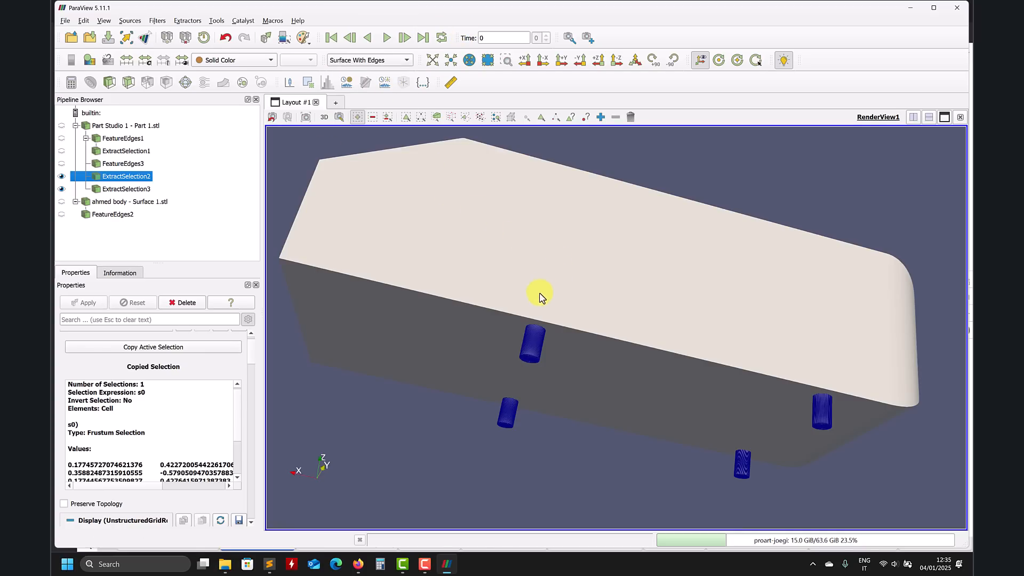
scroll(538, 347, "up", 5)
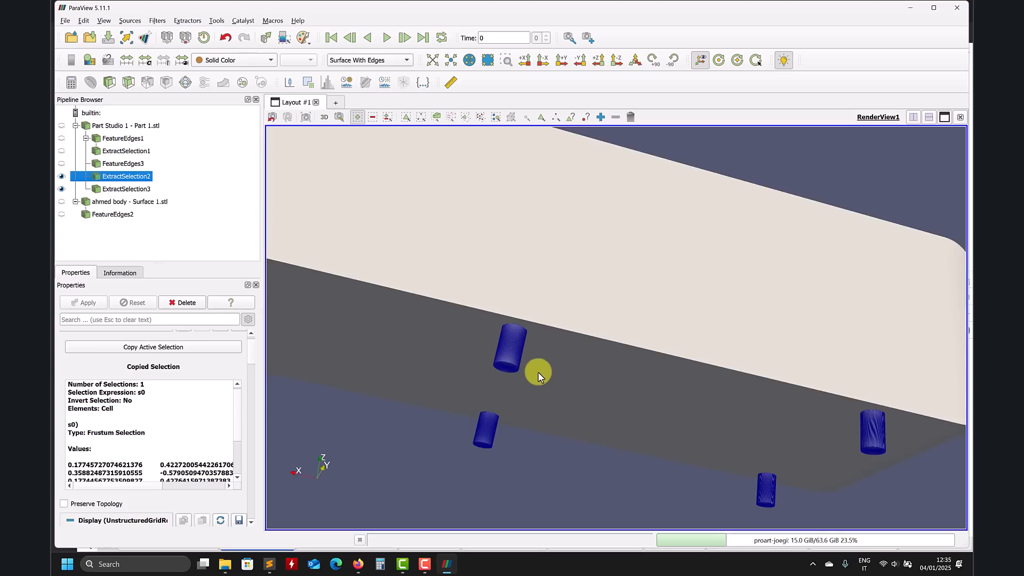
left_click(110, 190)
left_click(369, 60)
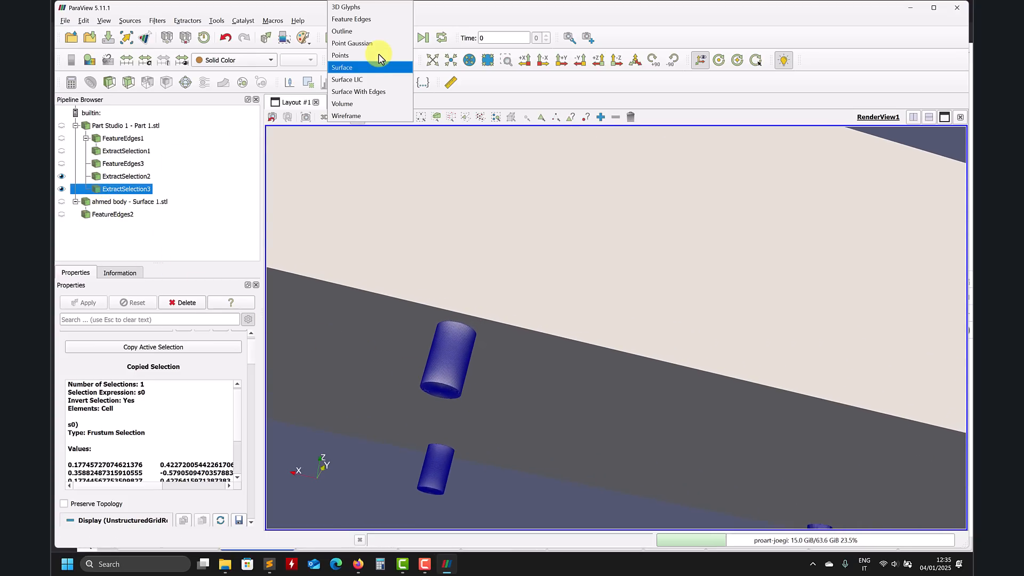
left_click(371, 91)
Step: Inspect the body's surface triangulation from several angles
scroll(568, 336, "up", 5)
scroll(555, 357, "up", 2)
scroll(559, 354, "down", 8)
left_click_drag(647, 305, 688, 390)
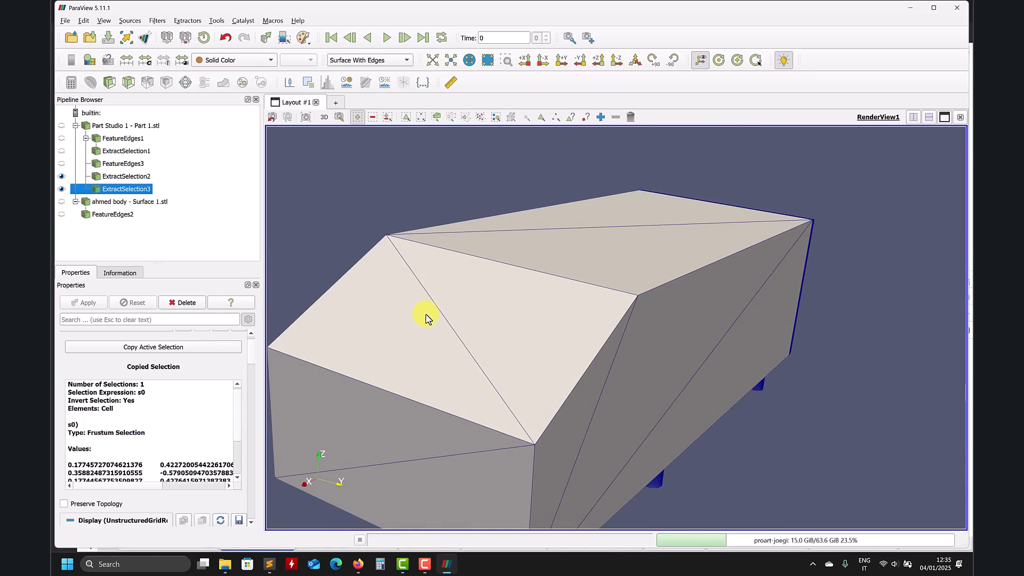
left_click_drag(600, 314, 438, 221)
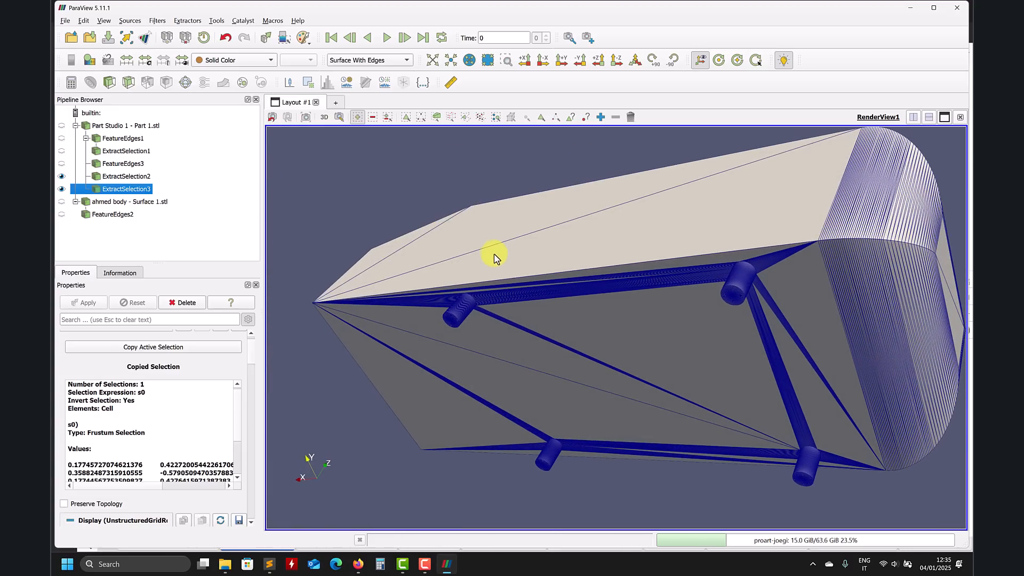
left_click_drag(517, 256, 740, 293)
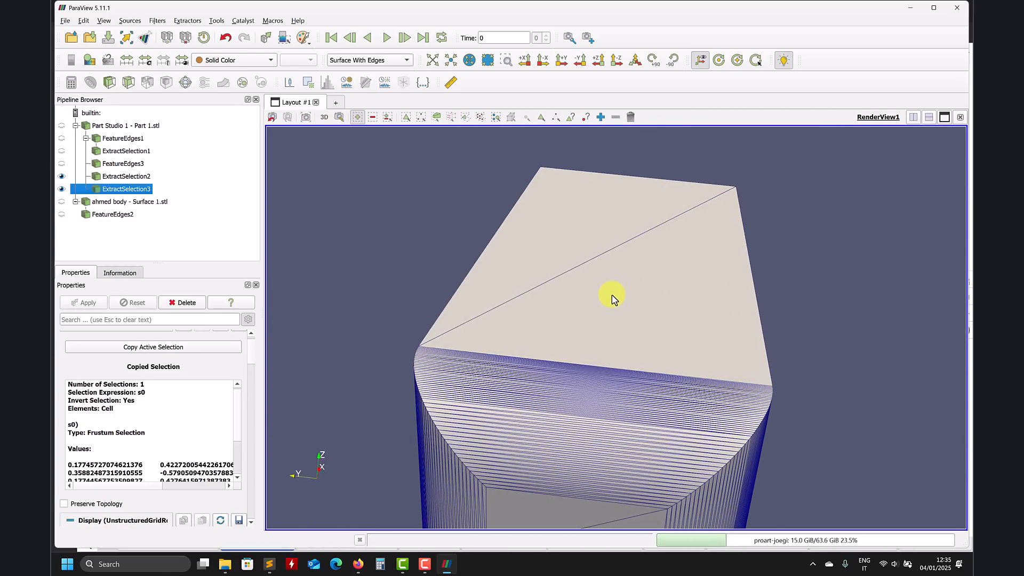
left_click_drag(613, 292, 607, 258)
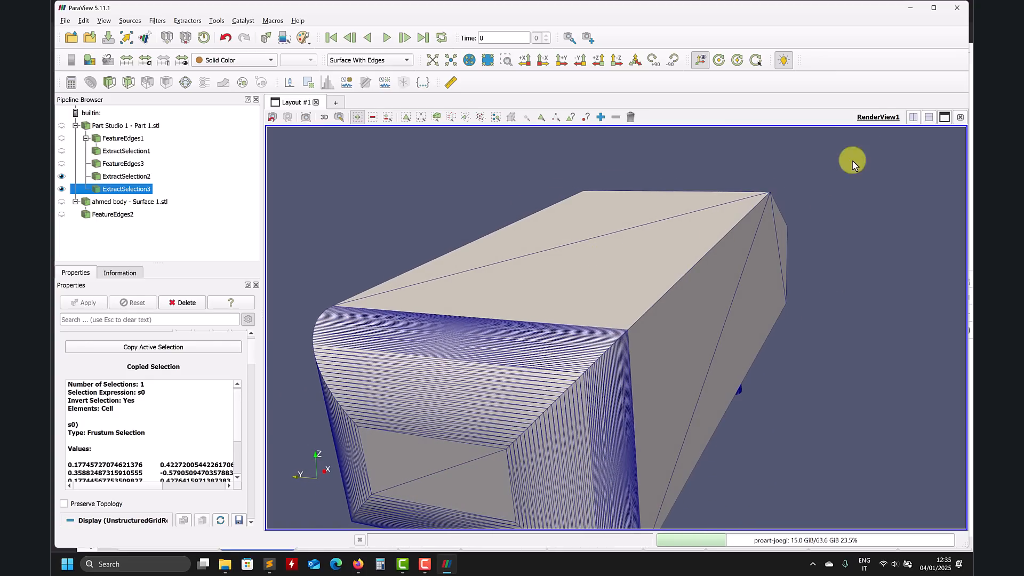
Step: Open the Part Studio 1 - Part 1.stl file in Meshmixer and maximize its window
left_click(954, 10)
left_click(906, 11)
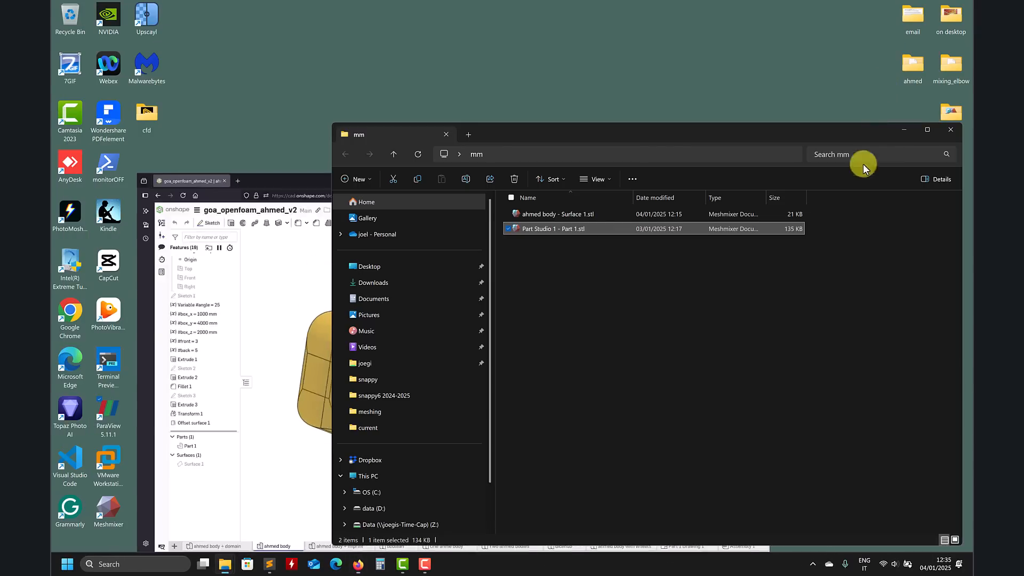
left_click(526, 277)
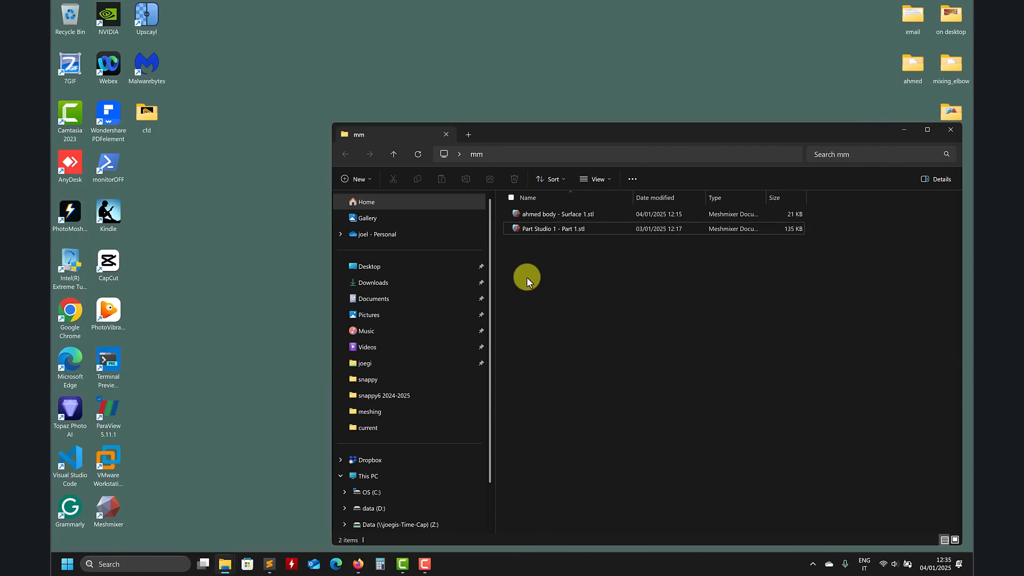
double_click(565, 229)
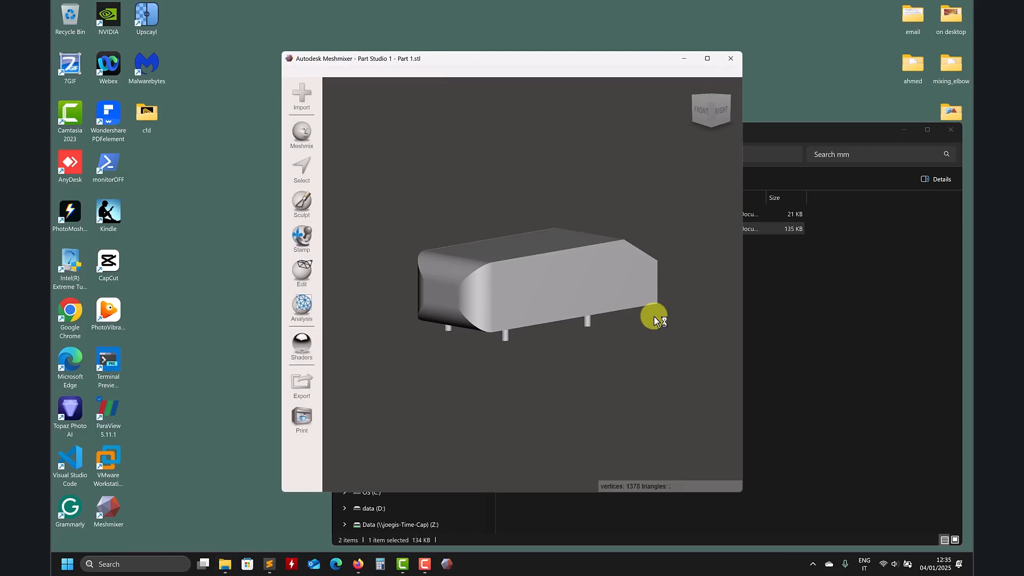
left_click(709, 58)
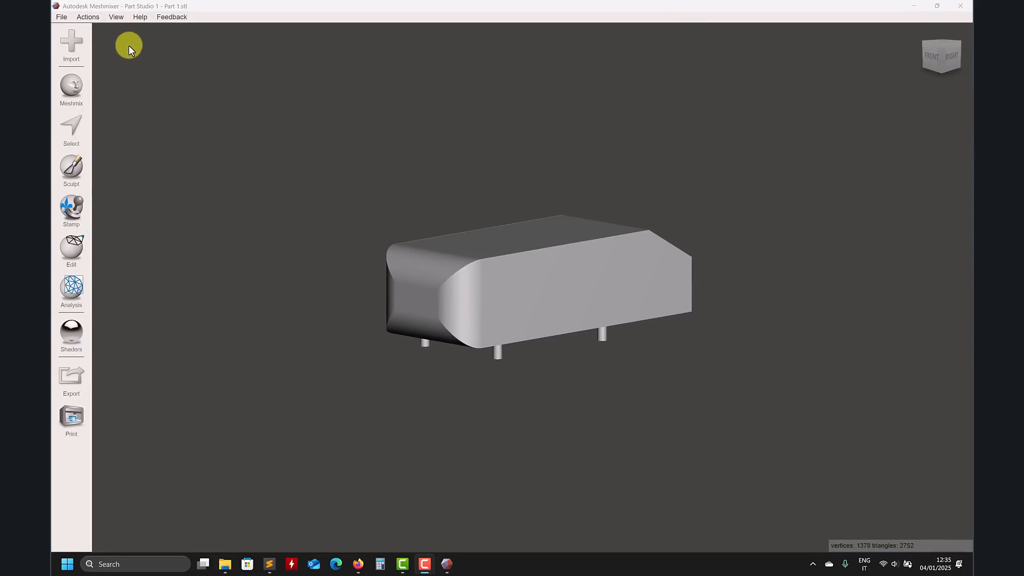
left_click(117, 18)
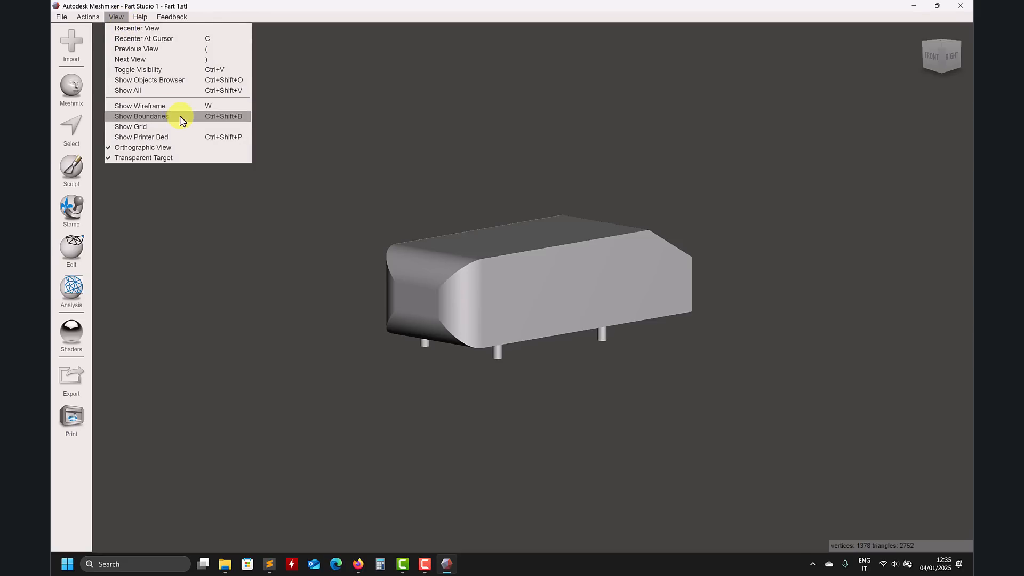
left_click(161, 116)
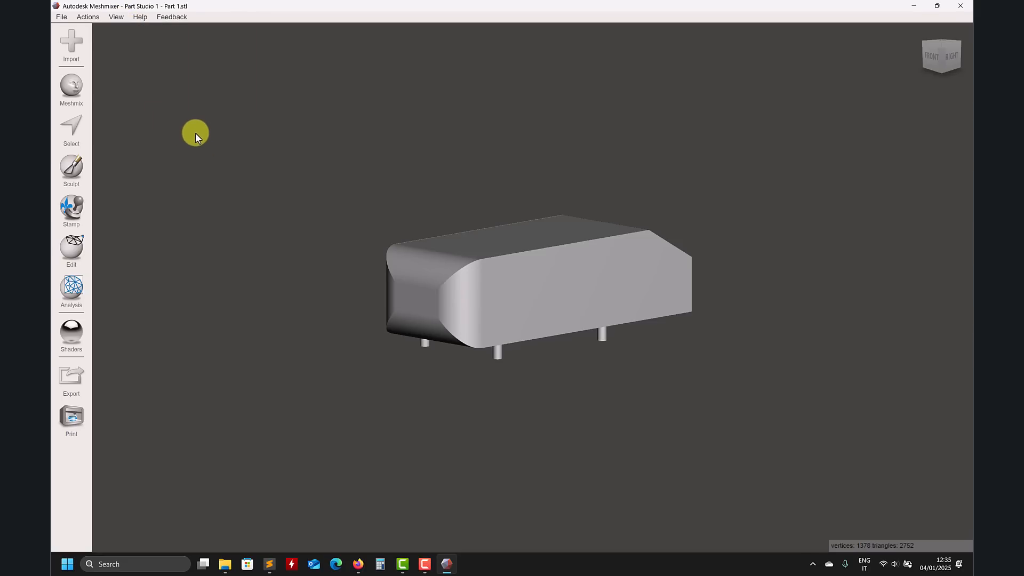
left_click(116, 18)
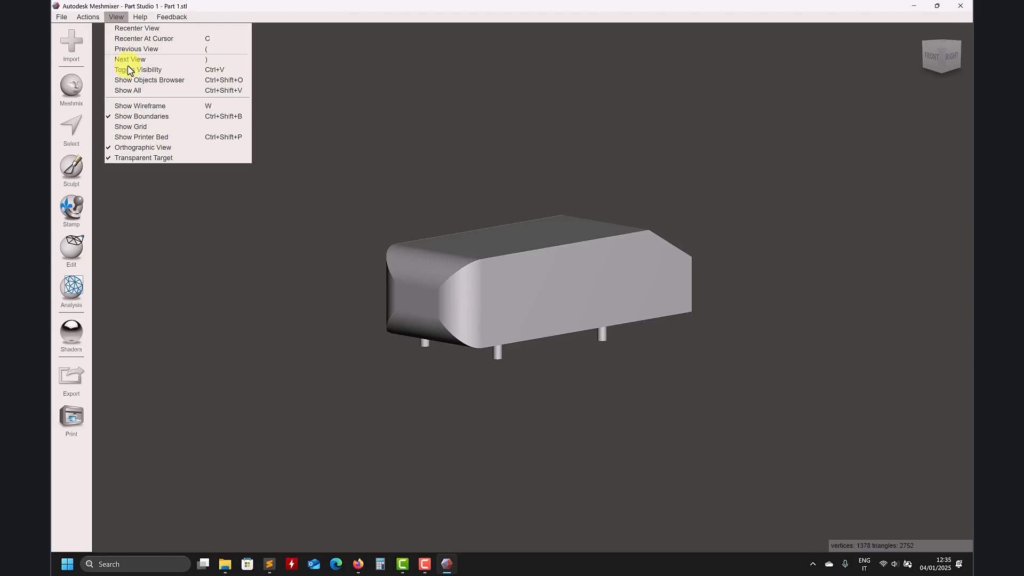
left_click(130, 116)
Step: Show the objects browser panel for the loaded part
left_click(117, 18)
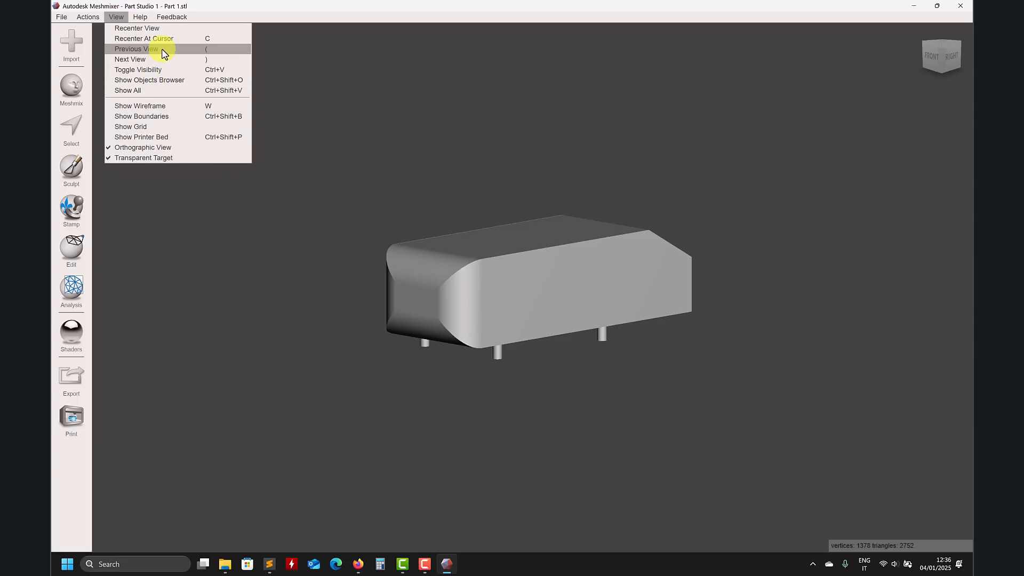
left_click(167, 80)
left_click_drag(414, 234, 897, 317)
right_click_drag(684, 356, 620, 414)
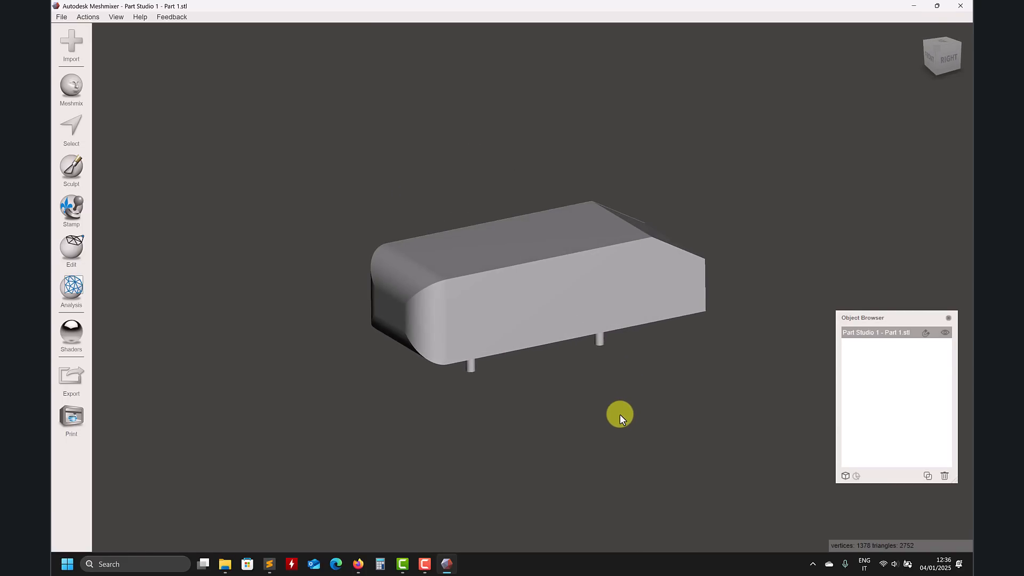
left_click(74, 125)
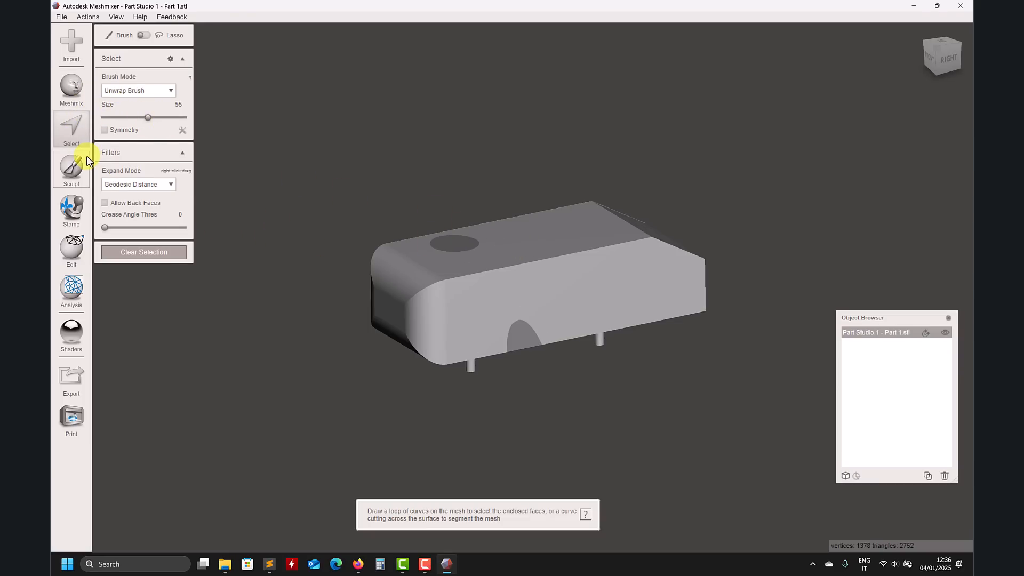
mouse_move(555, 245)
left_mouse_down()
mouse_move(530, 227)
mouse_move(523, 288)
mouse_move(516, 279)
mouse_move(423, 290)
mouse_move(439, 311)
mouse_move(419, 312)
mouse_move(475, 308)
left_mouse_up()
scroll(475, 308, "up", 2)
left_click(713, 270)
mouse_move(694, 342)
right_mouse_down()
mouse_move(605, 244)
mouse_move(594, 286)
right_mouse_up()
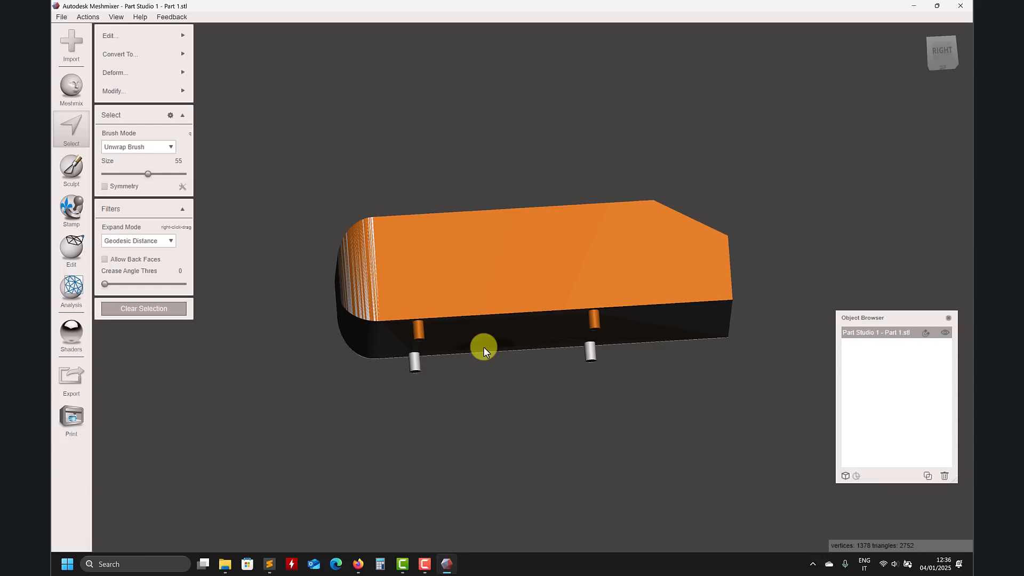
key("Escape")
Step: Select the four support cylinders by drawing a curve across their bases and create a face group from the selection
right_click_drag(482, 354, 486, 384)
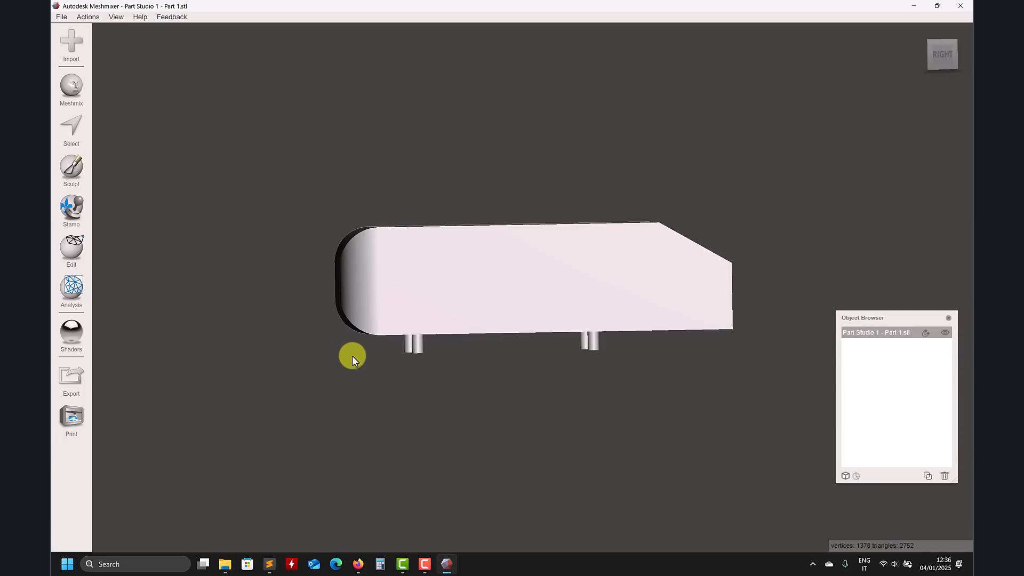
key("s")
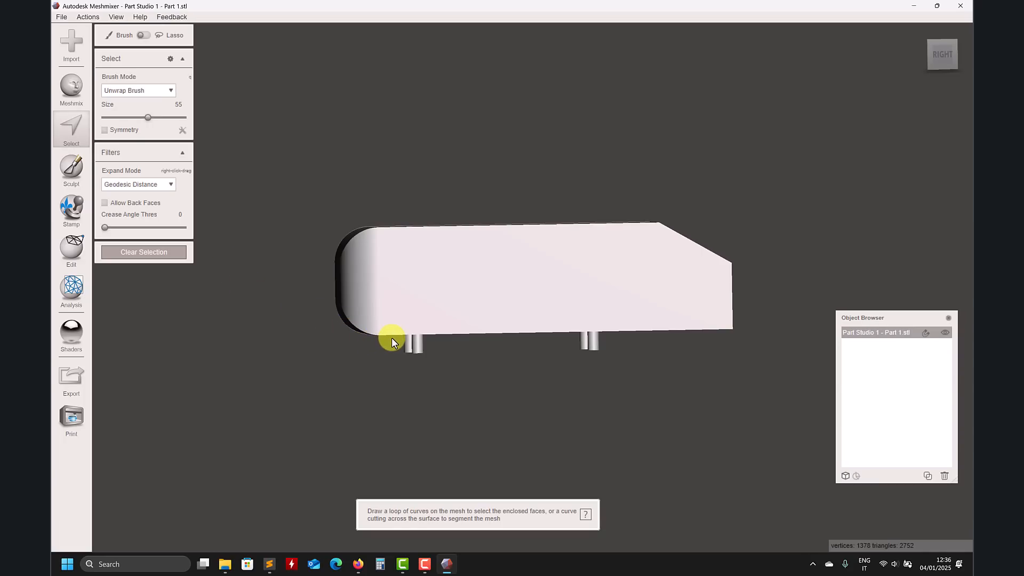
left_click_drag(392, 338, 438, 341)
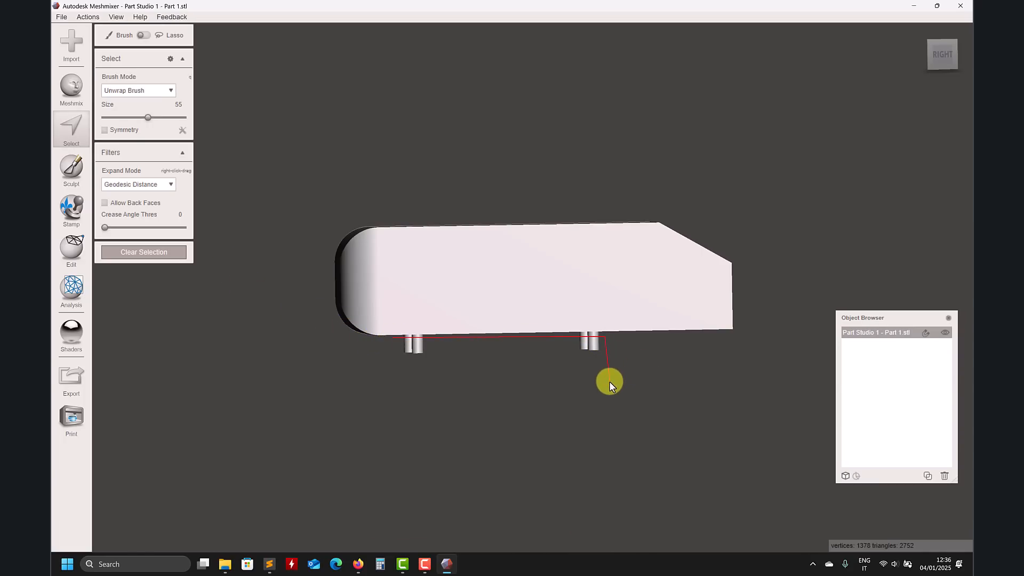
left_click_drag(393, 338, 393, 337)
mouse_move(393, 338)
right_mouse_down()
mouse_move(428, 331)
mouse_move(434, 238)
mouse_move(342, 233)
mouse_move(318, 203)
mouse_move(345, 231)
mouse_move(361, 306)
mouse_move(281, 219)
right_mouse_up()
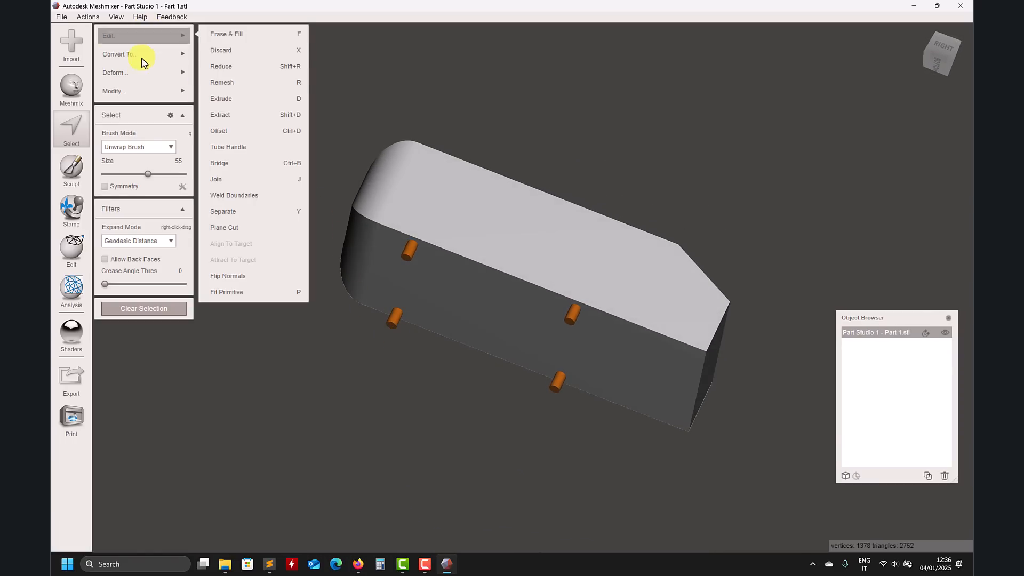
mouse_move(142, 98)
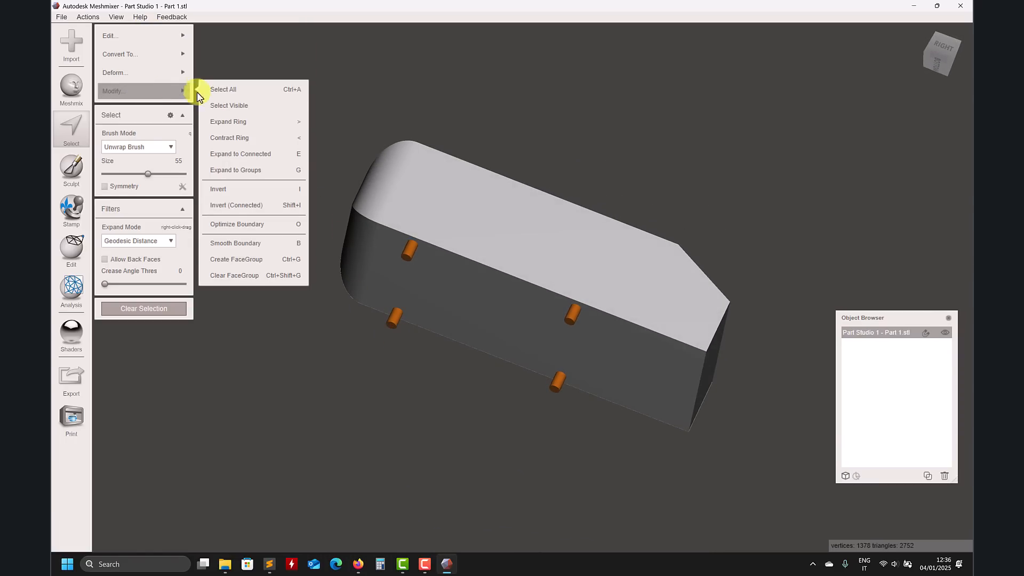
left_click(250, 262)
Step: Start Generate Face Groups on the part and set the angle threshold to about 47.54
right_click_drag(259, 291, 267, 328)
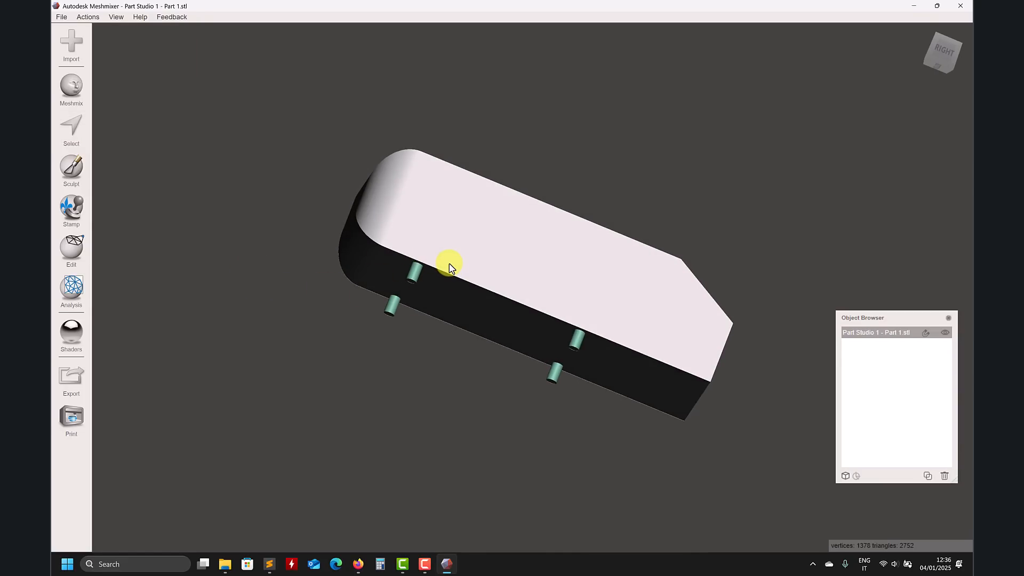
right_click_drag(489, 347, 466, 286)
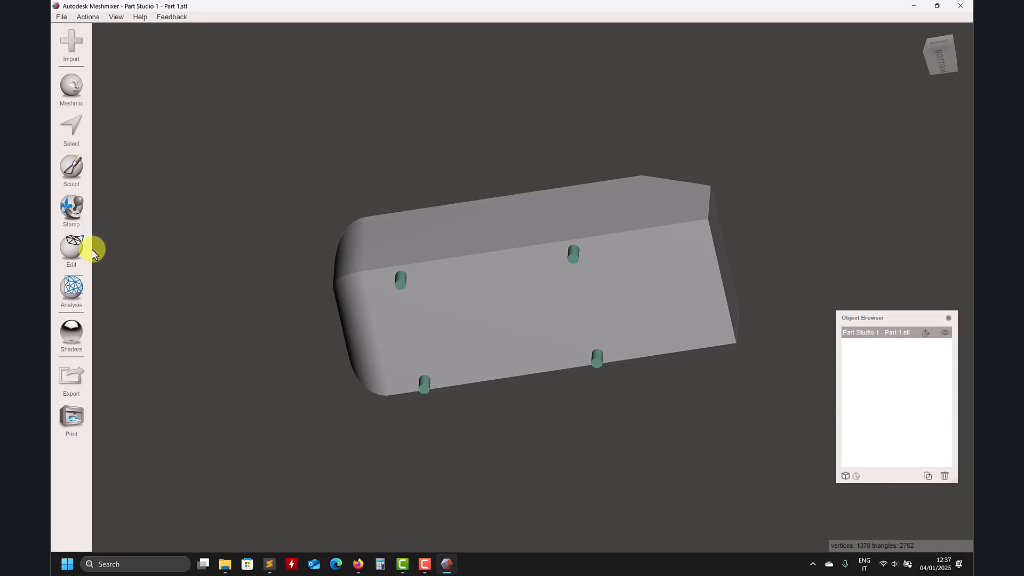
left_click(74, 252)
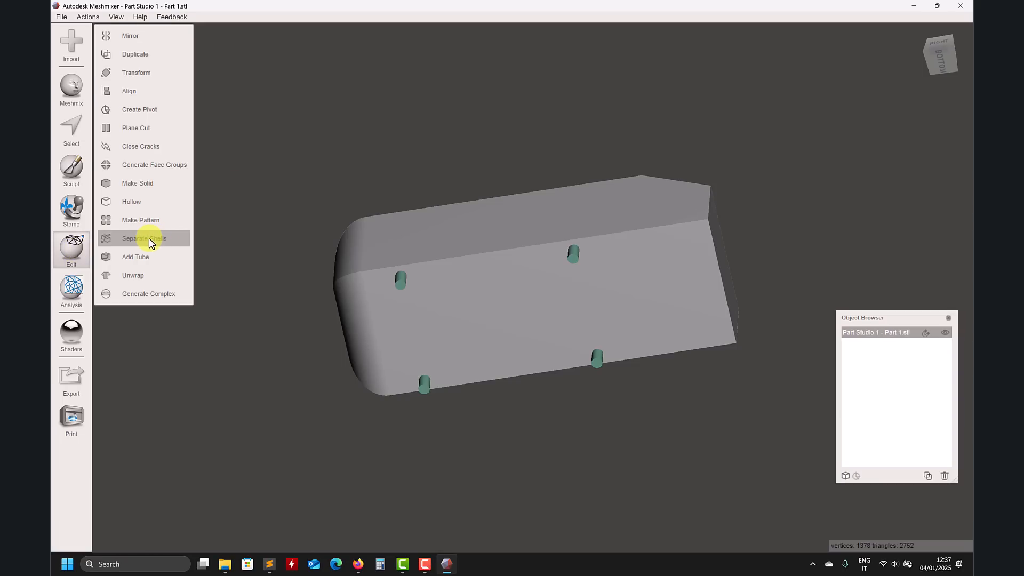
left_click(165, 164)
right_click_drag(338, 158, 271, 222)
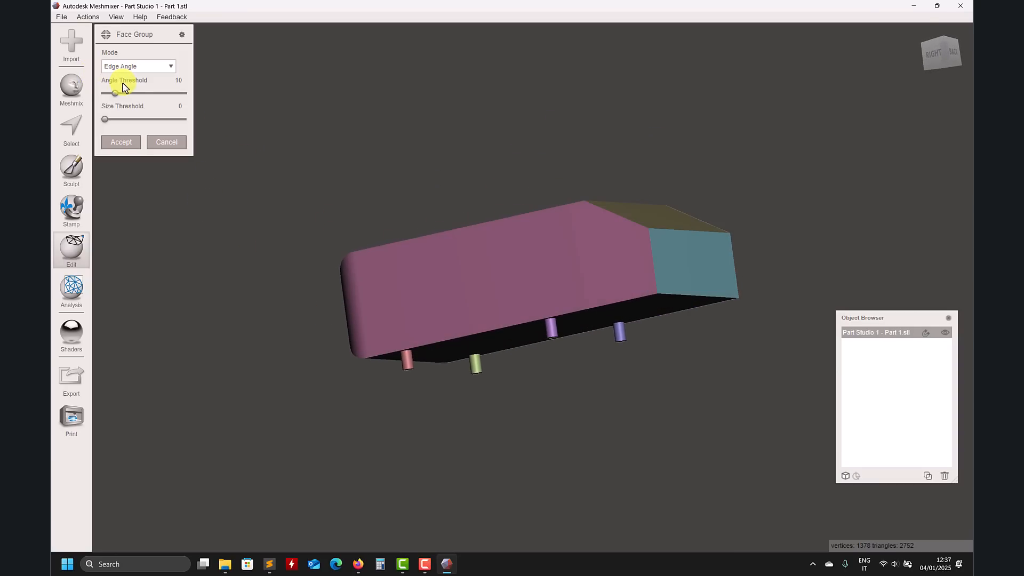
right_click_drag(333, 94, 339, 127)
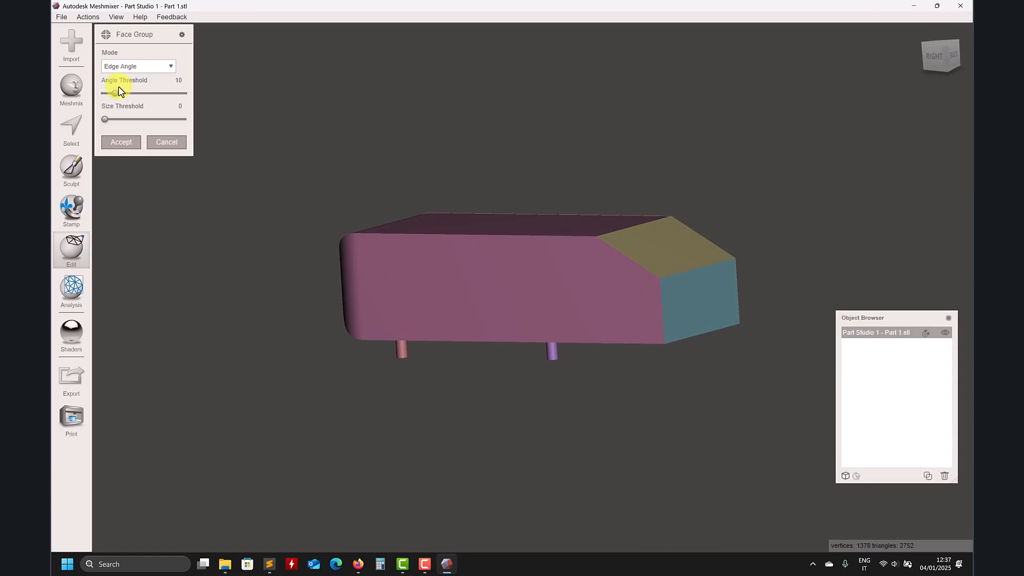
left_click_drag(118, 94, 144, 97)
Step: Try Normal Angle mode and different angle and size thresholds for the generated face groups, then cancel Generate Face Groups
right_click_drag(285, 179, 299, 51)
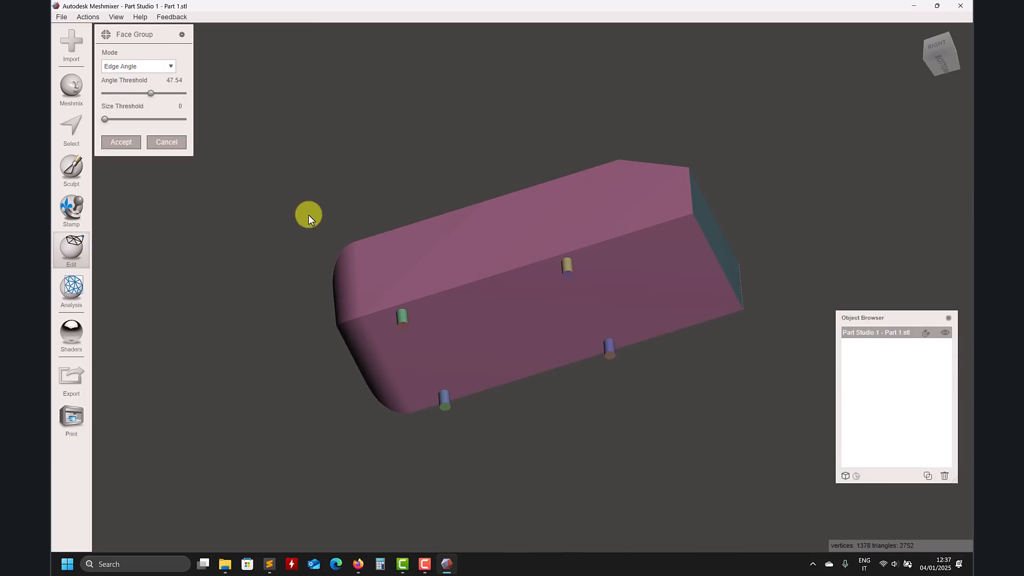
right_click_drag(361, 245, 446, 251)
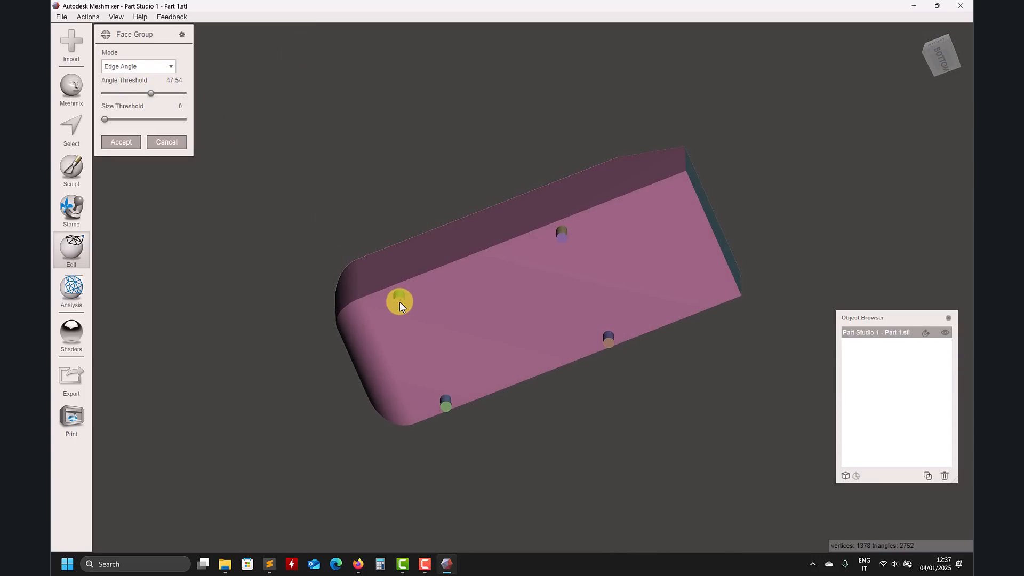
right_click_drag(399, 302, 393, 341)
left_click_drag(150, 96, 152, 119)
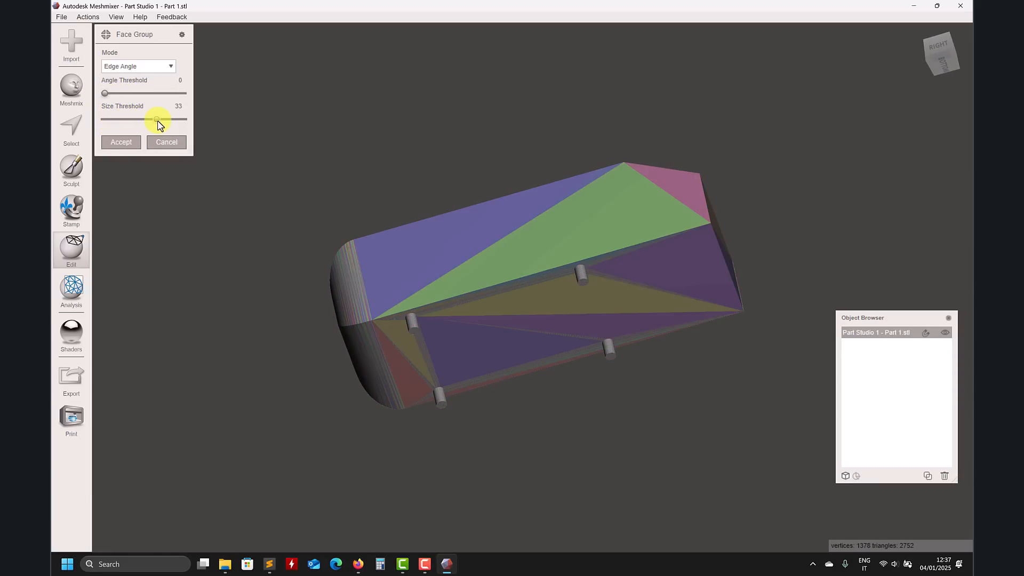
left_click_drag(105, 94, 110, 94)
left_click(156, 122)
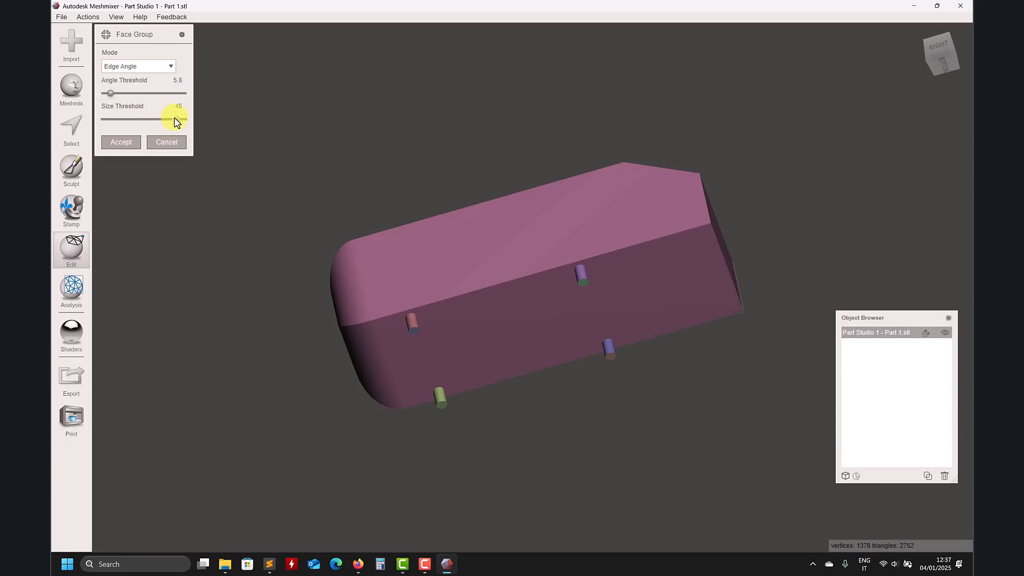
left_click(166, 67)
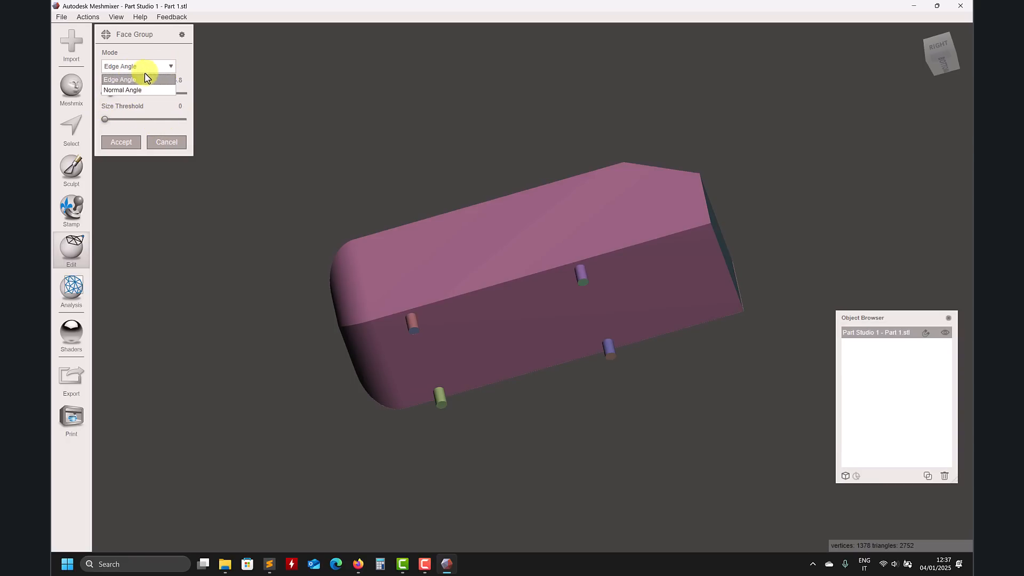
left_click(127, 93)
right_click_drag(446, 160, 441, 234)
left_click_drag(105, 119, 126, 122)
left_click(123, 121)
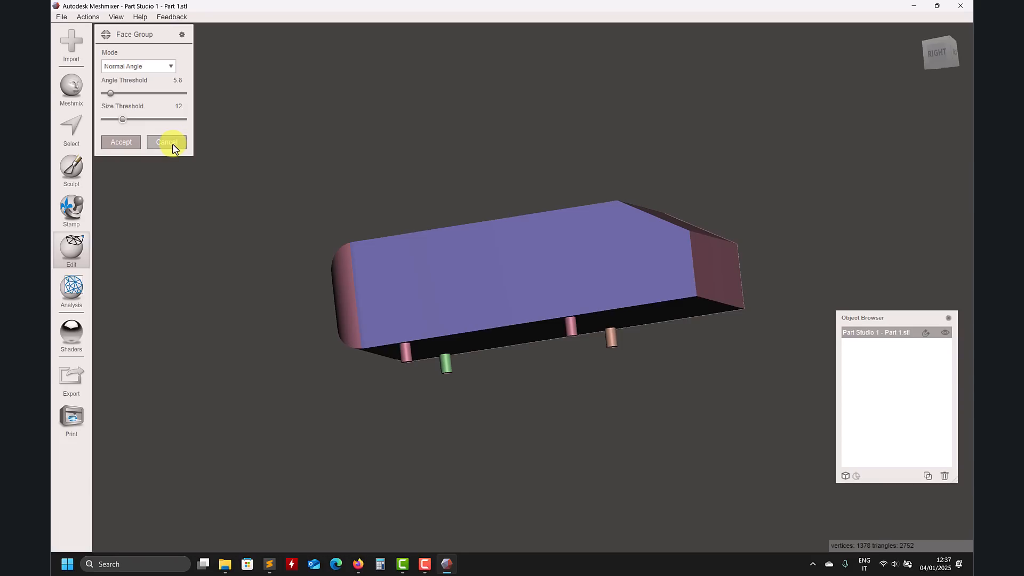
left_click(172, 148)
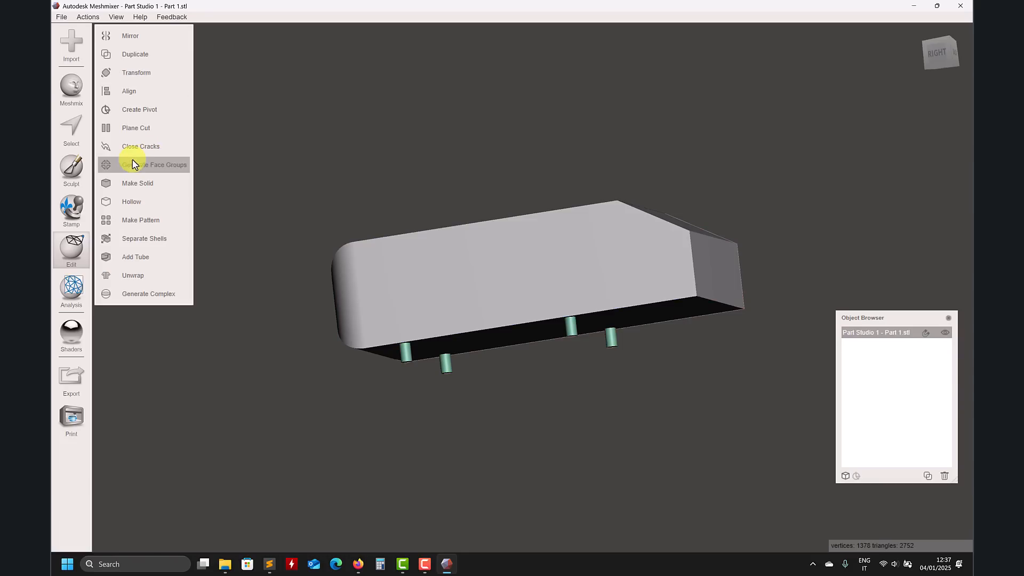
Step: Select the main body surface with the Select tool and create a face group from it
left_click(71, 131)
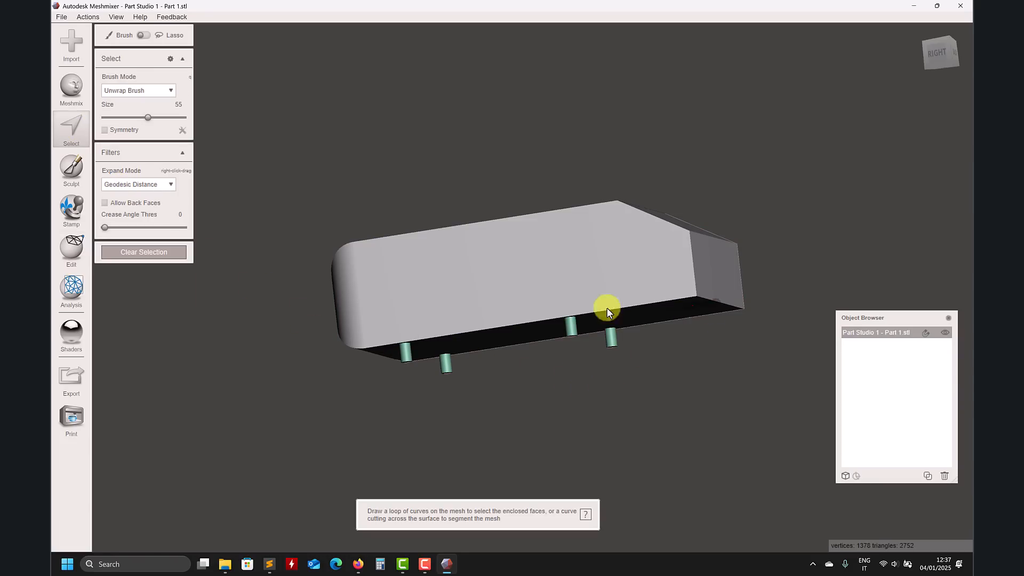
right_click_drag(365, 359, 383, 306)
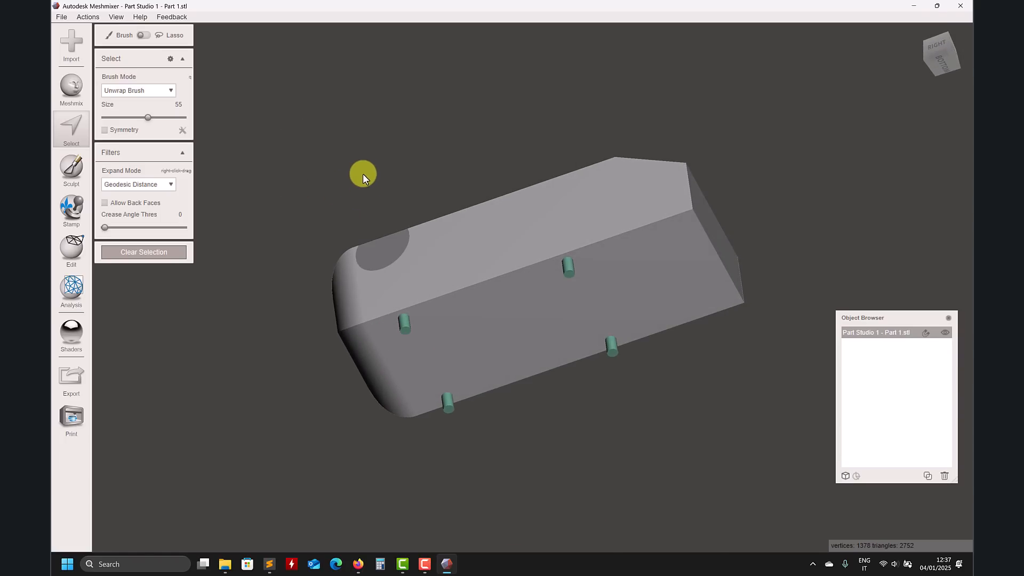
key("Escape")
right_click_drag(389, 152, 504, 220)
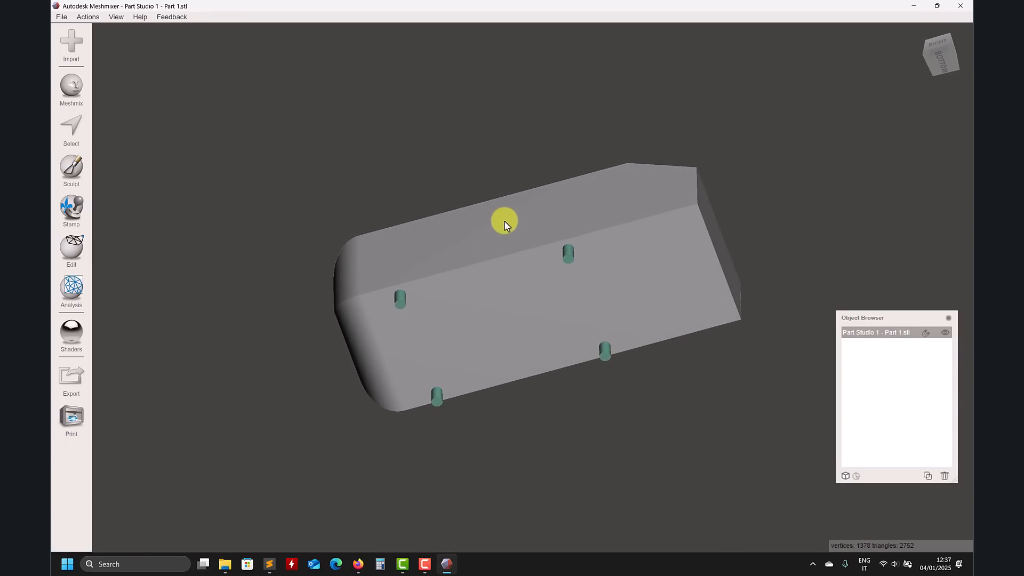
left_click(71, 128)
left_click(480, 244)
double_click(479, 246)
mouse_move(479, 247)
right_mouse_down()
mouse_move(333, 155)
mouse_move(335, 216)
right_mouse_up()
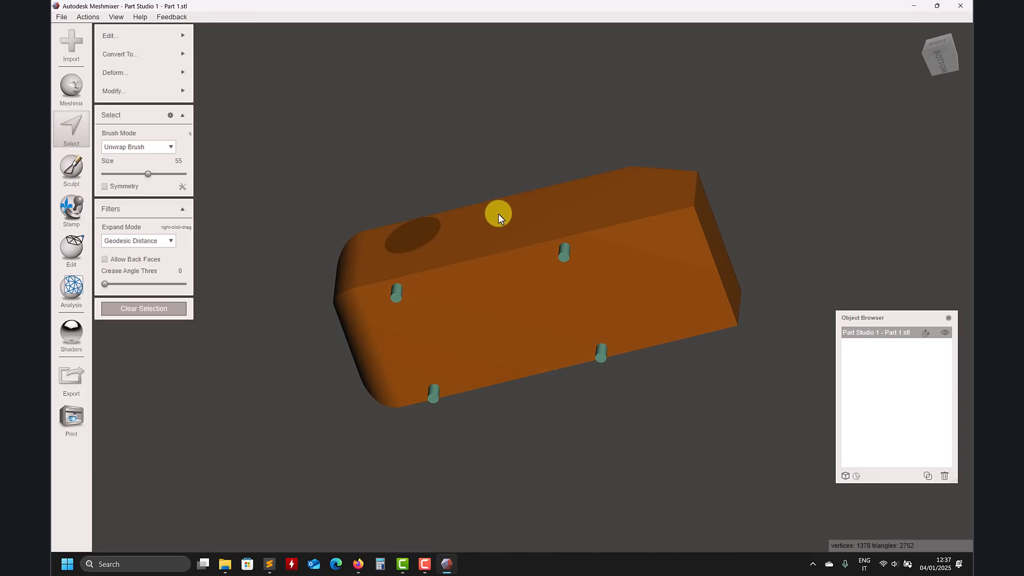
right_click_drag(395, 231, 373, 299)
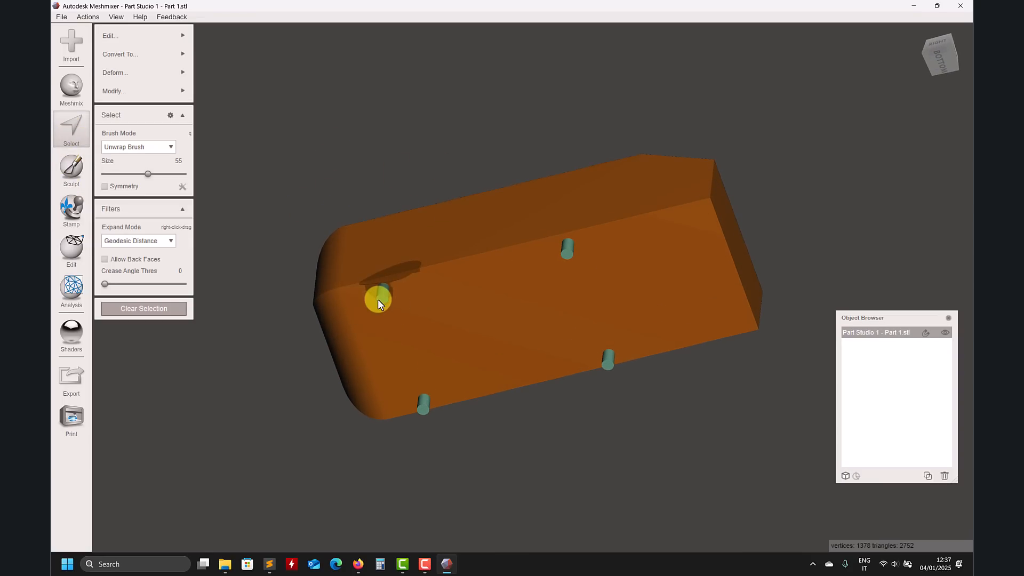
mouse_move(152, 89)
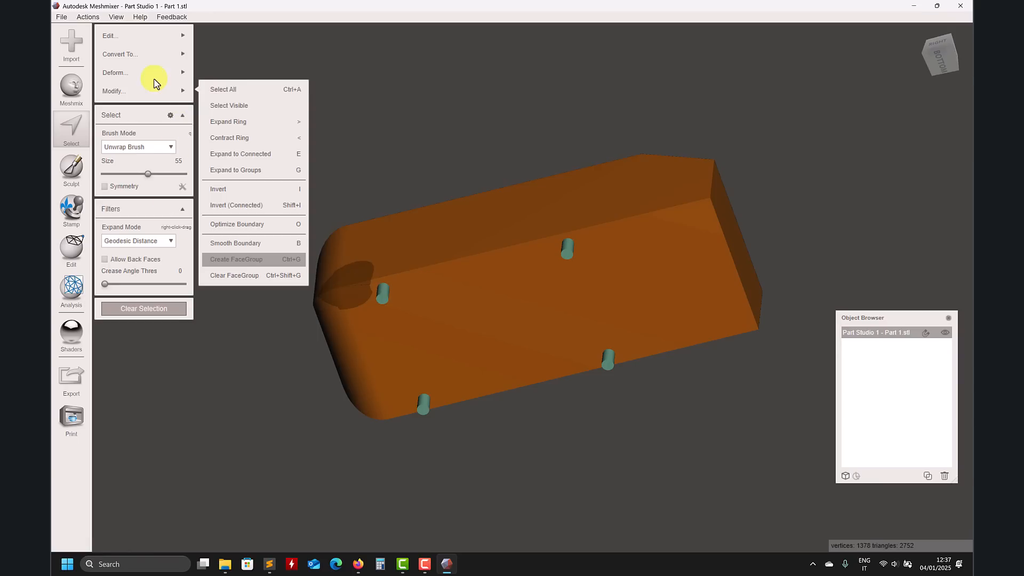
left_click(244, 260)
Step: Select the rear slanted face of the body and create a face group from it
right_click_drag(334, 139, 227, 246)
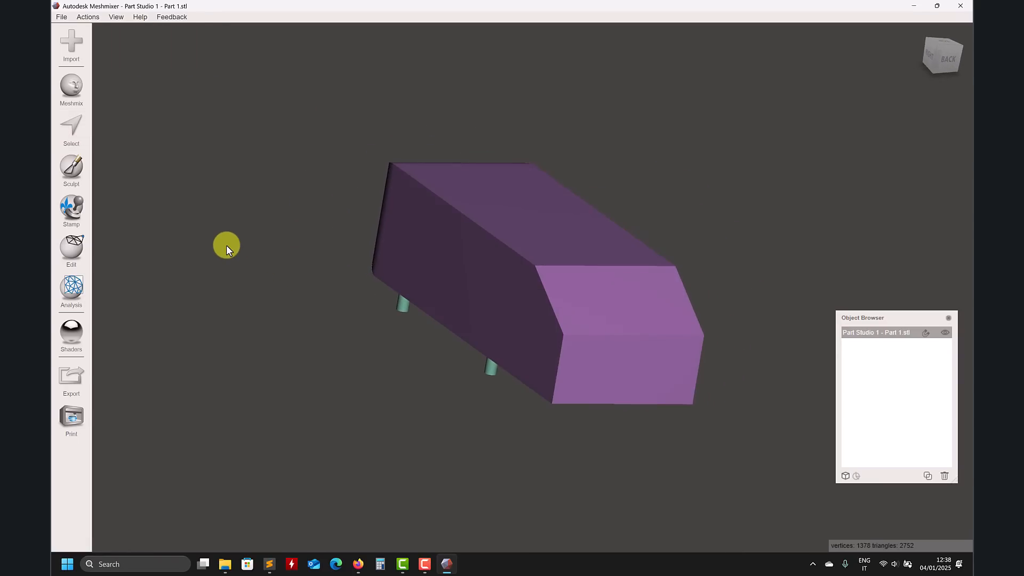
left_click(72, 131)
left_click(656, 300)
left_click_drag(656, 300, 599, 313)
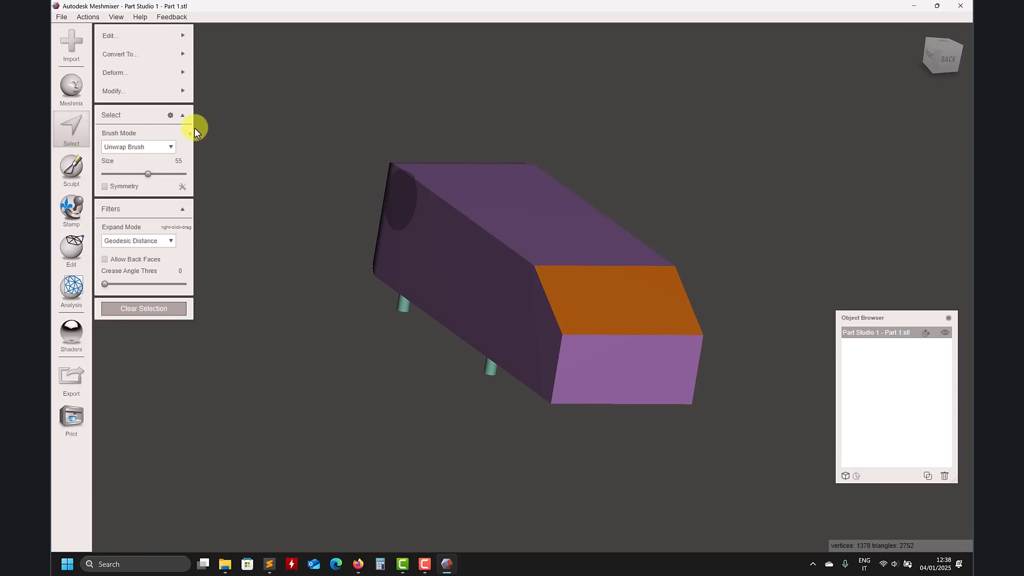
left_click(138, 91)
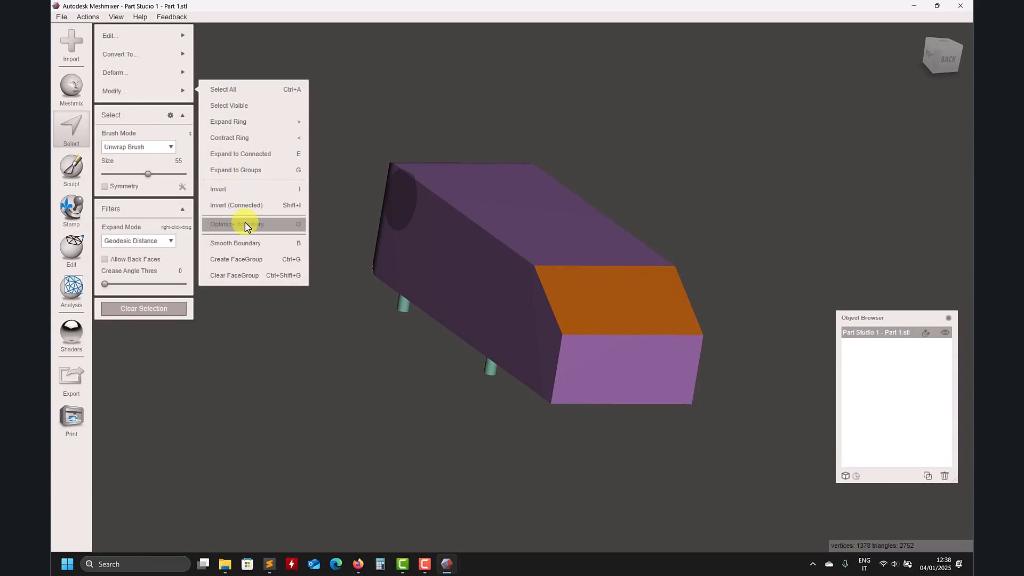
left_click(251, 265)
Step: Toggle the wireframe display and view the body from the right side
right_click_drag(283, 364, 456, 393)
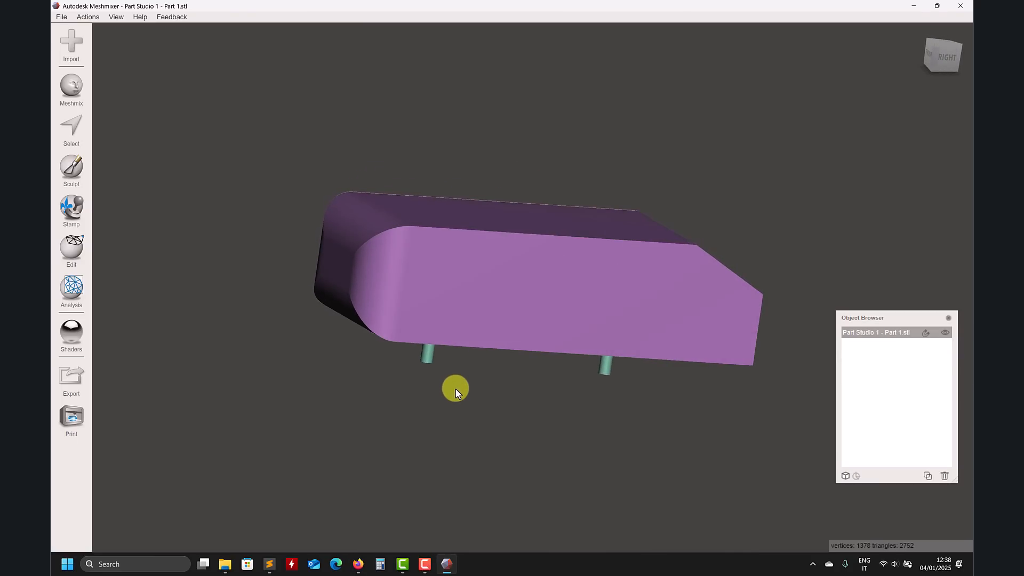
key("w")
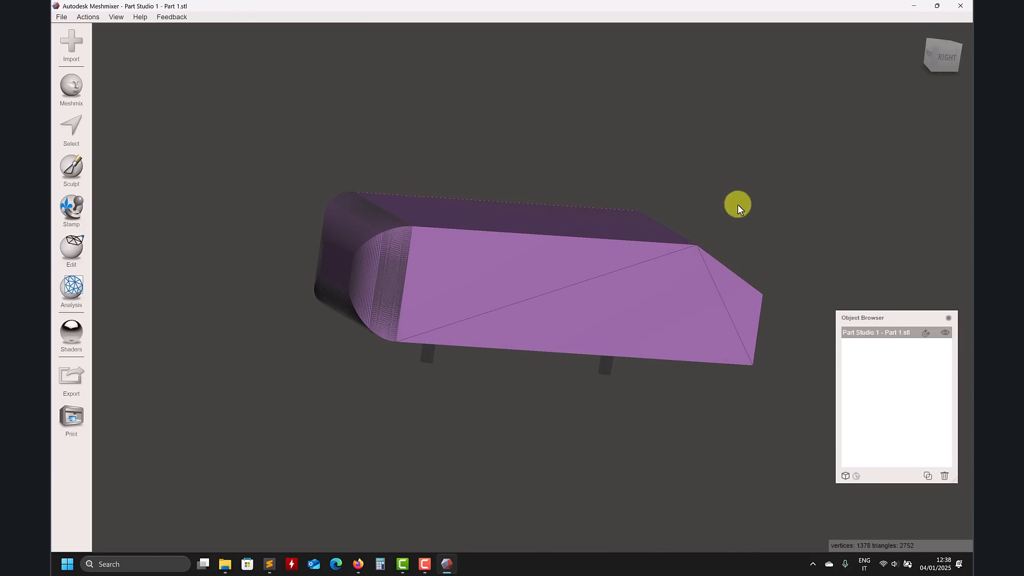
left_click(929, 74)
scroll(310, 276, "up", 5)
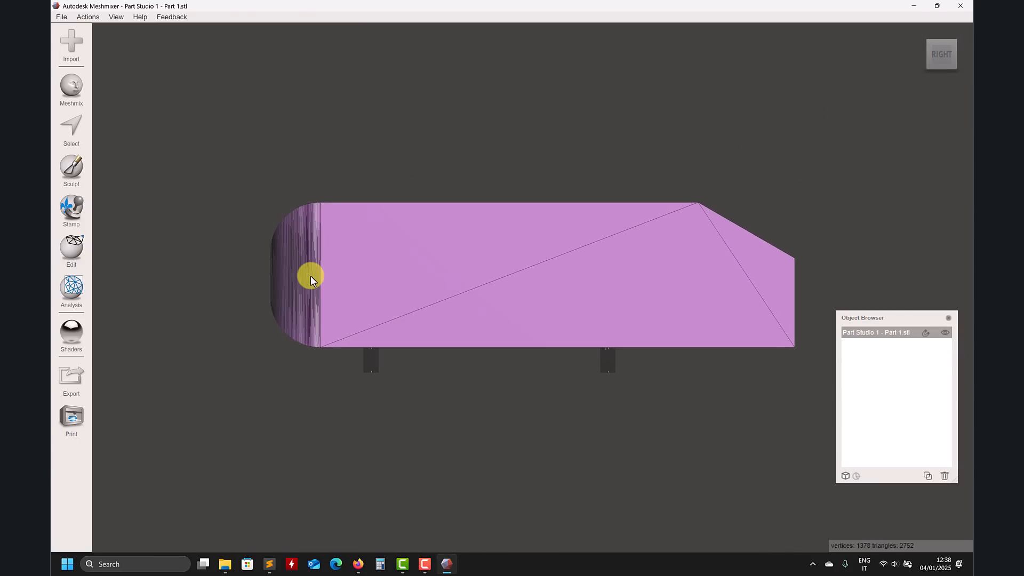
left_click(71, 127)
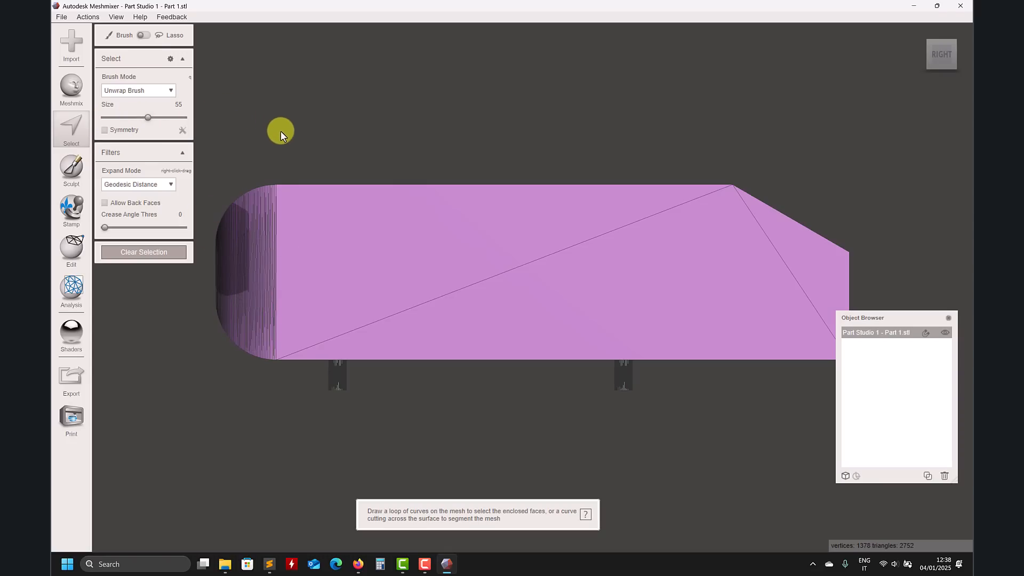
left_click_drag(289, 140, 282, 338)
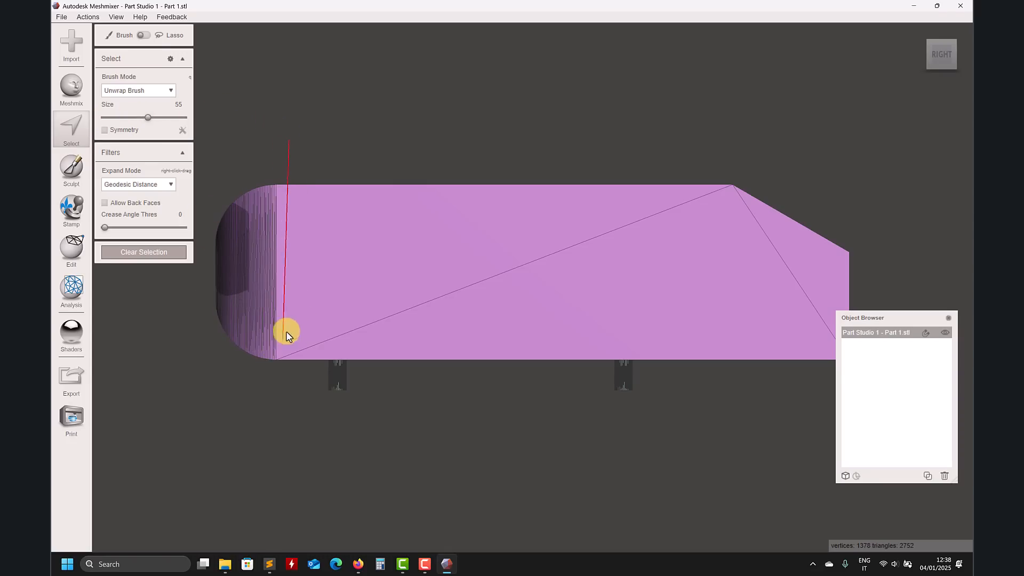
key("Escape")
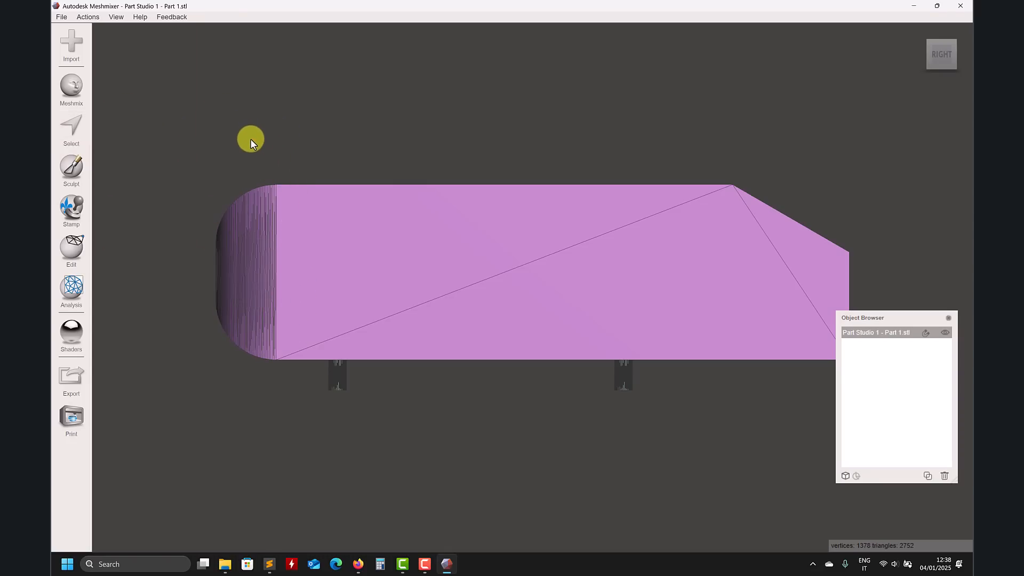
Step: Select the rounded front nose by drawing a selection curve across the body just behind it
left_click(75, 133)
mouse_move(268, 162)
left_mouse_down()
mouse_move(272, 404)
mouse_move(229, 398)
left_mouse_up()
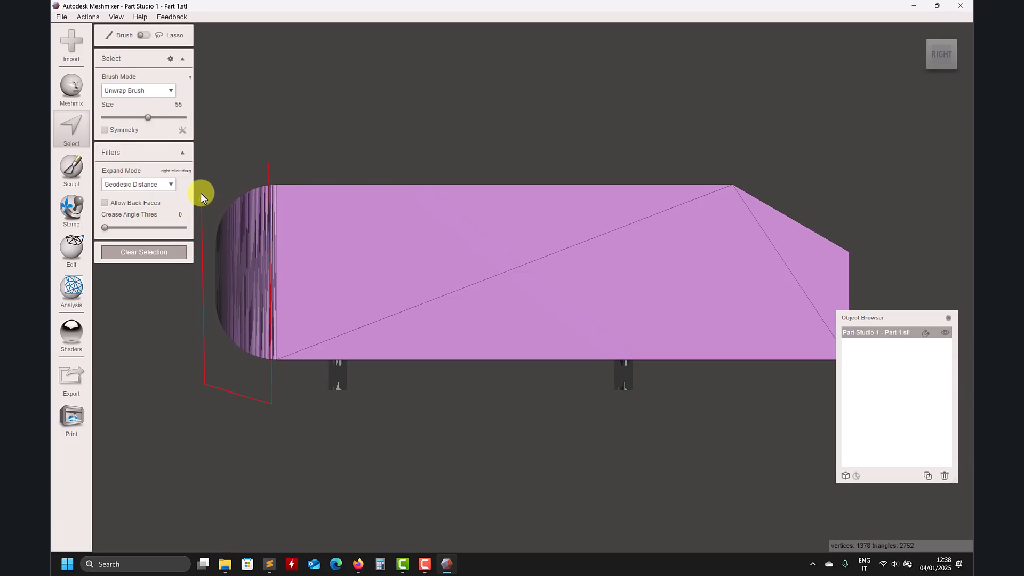
left_click_drag(269, 161, 268, 163)
mouse_move(267, 163)
right_mouse_down()
mouse_move(352, 169)
mouse_move(416, 189)
mouse_move(319, 187)
right_mouse_up()
scroll(324, 318, "up", 2)
scroll(318, 331, "up", 2)
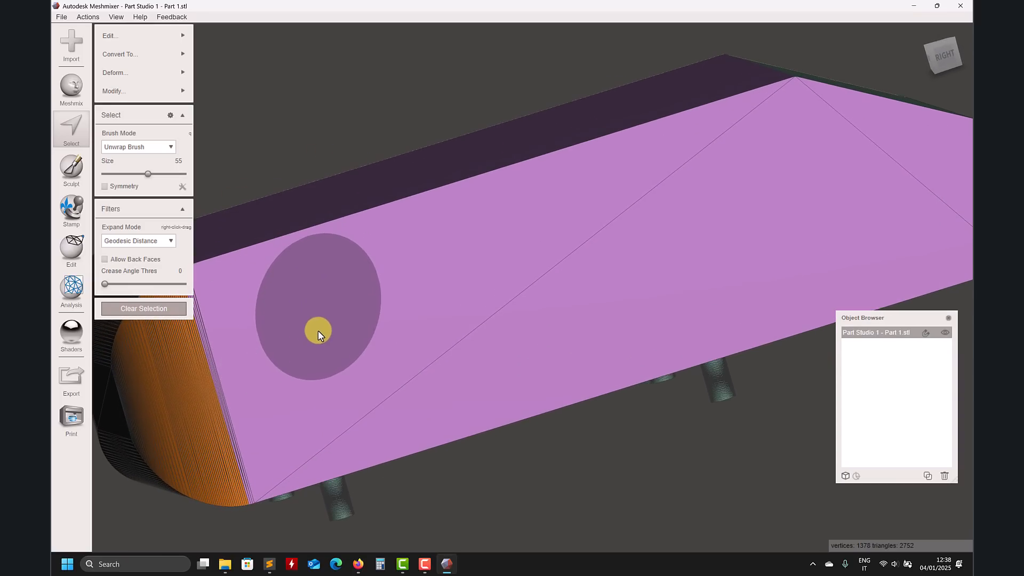
scroll(342, 314, "up", 2)
mouse_move(382, 301)
right_mouse_down()
mouse_move(361, 310)
mouse_move(394, 295)
right_mouse_up()
middle_click_drag(395, 296, 539, 258)
scroll(539, 258, "up", 2)
Step: Refine the nose selection along its edges with brush size 28 and create a face group from it
left_click_drag(145, 176, 134, 175)
left_click_drag(334, 265, 341, 270)
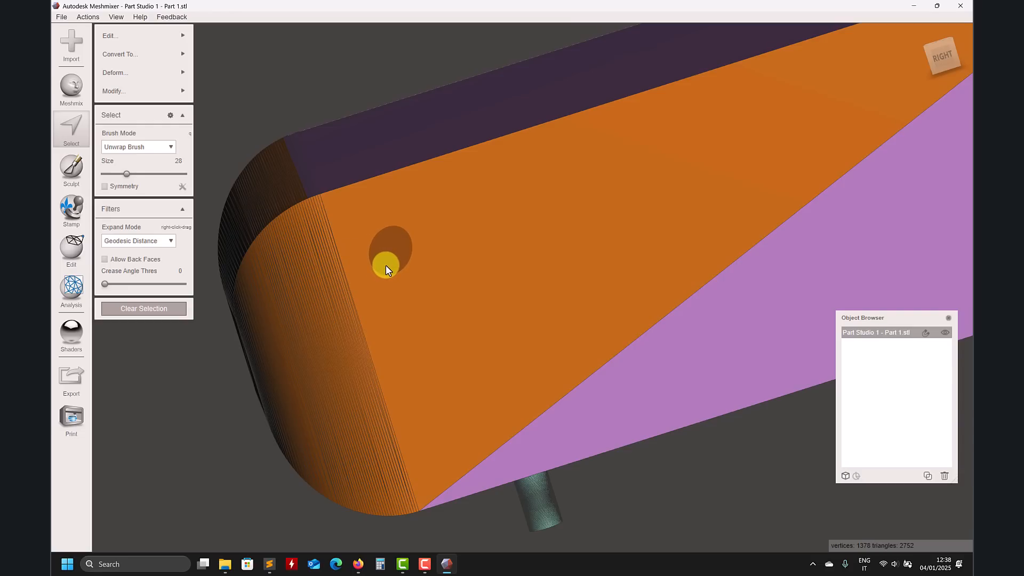
left_click(385, 266, "ctrl")
right_click_drag(339, 223, 400, 275)
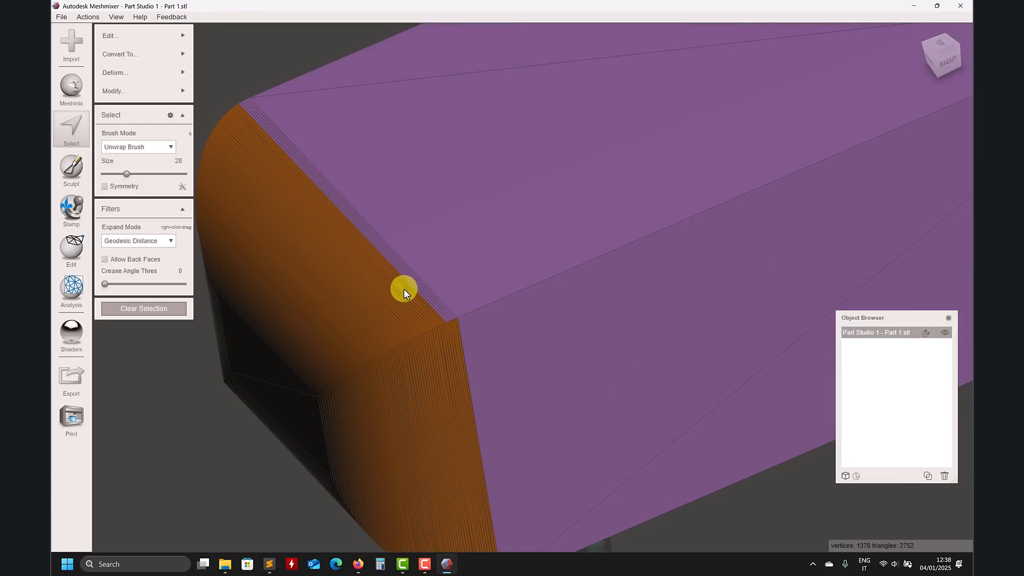
left_click_drag(408, 288, 425, 277)
left_click(436, 252, "ctrl")
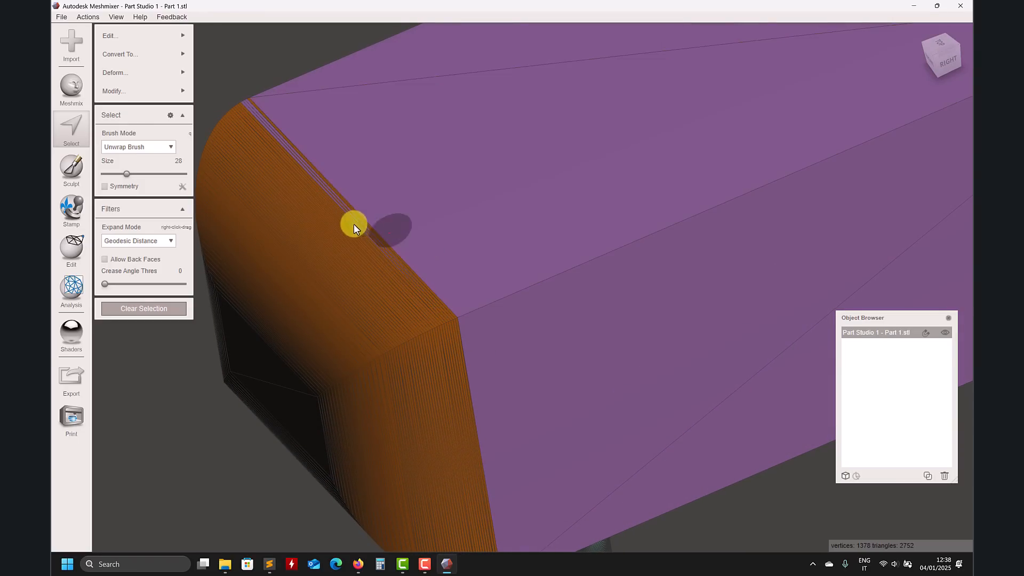
left_click_drag(337, 220, 350, 221)
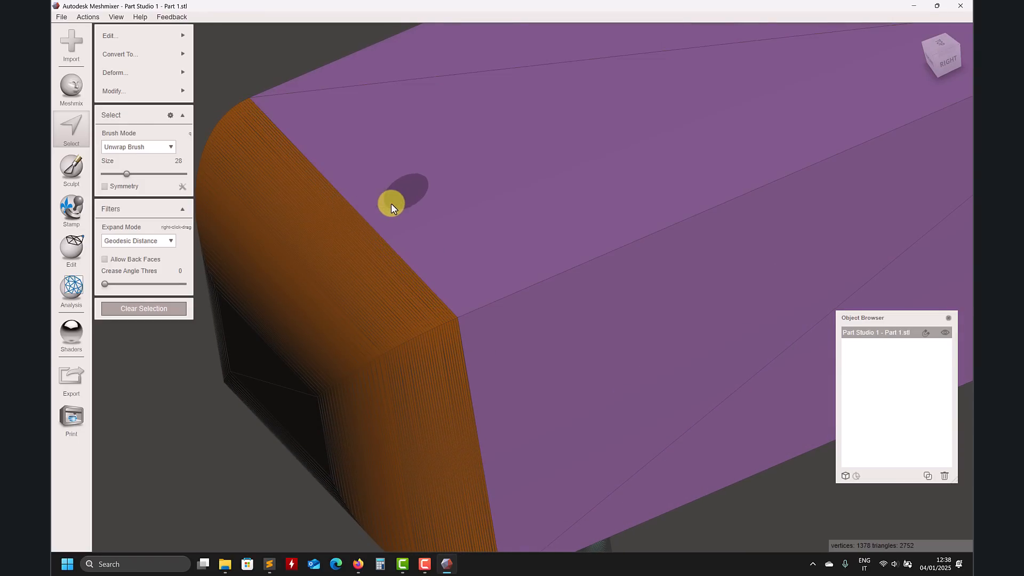
left_click(382, 203)
left_click(397, 208, "ctrl")
right_click_drag(402, 206, 655, 333)
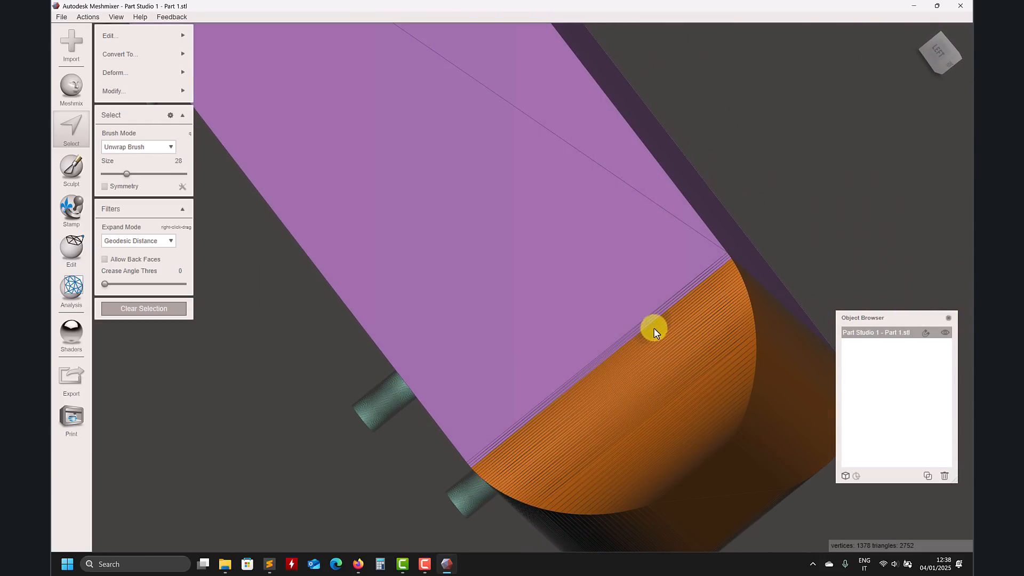
left_click(654, 331)
left_click(610, 300, "ctrl")
right_click_drag(551, 338, 430, 362)
left_click(119, 96)
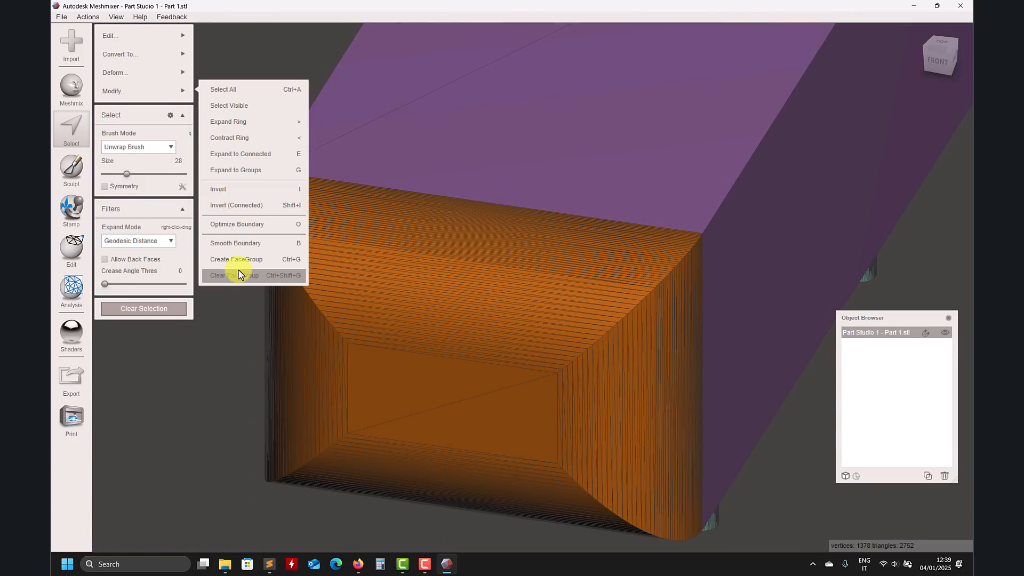
left_click(247, 260)
mouse_move(206, 284)
right_mouse_down()
mouse_move(221, 288)
mouse_move(166, 251)
mouse_move(188, 280)
right_mouse_up()
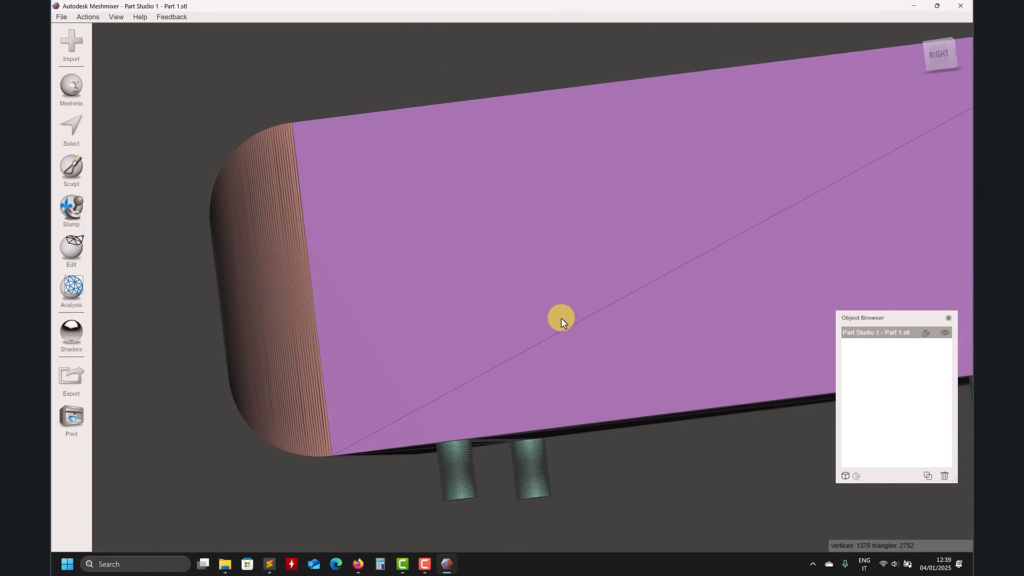
scroll(562, 316, "down", 3)
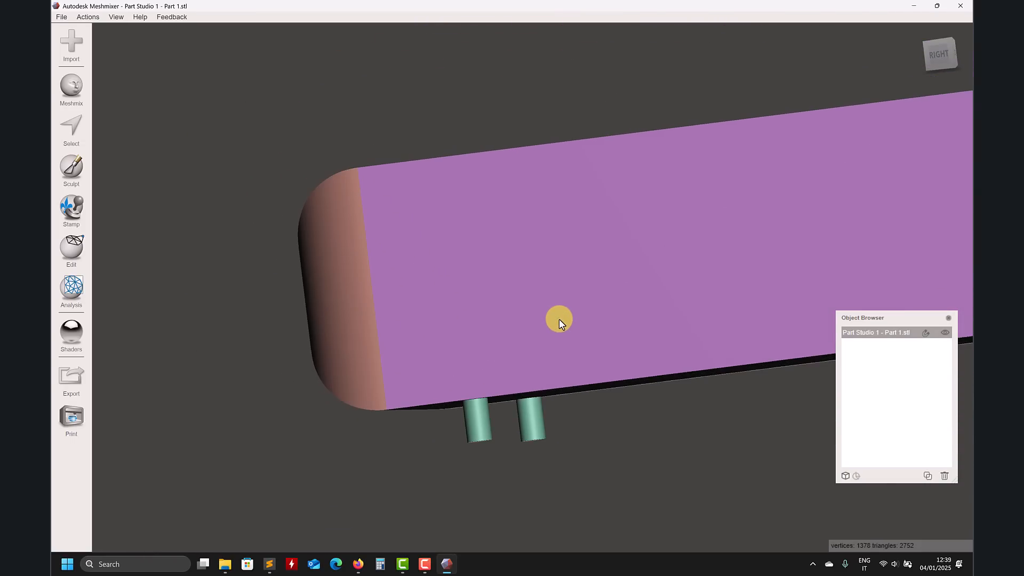
scroll(576, 321, "down", 3)
right_click_drag(708, 356, 624, 296)
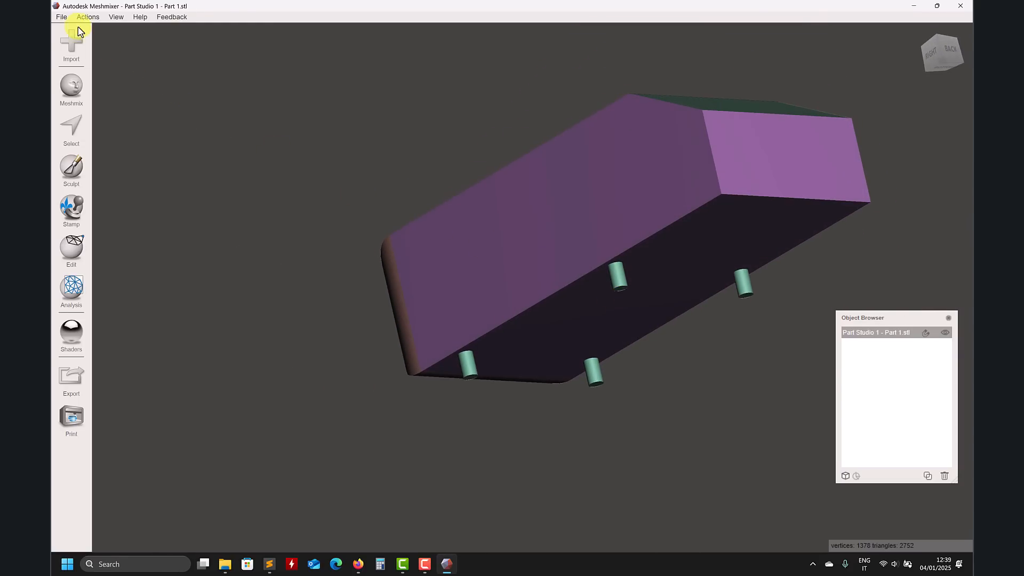
left_click(62, 17)
left_click(114, 50)
left_click(354, 235)
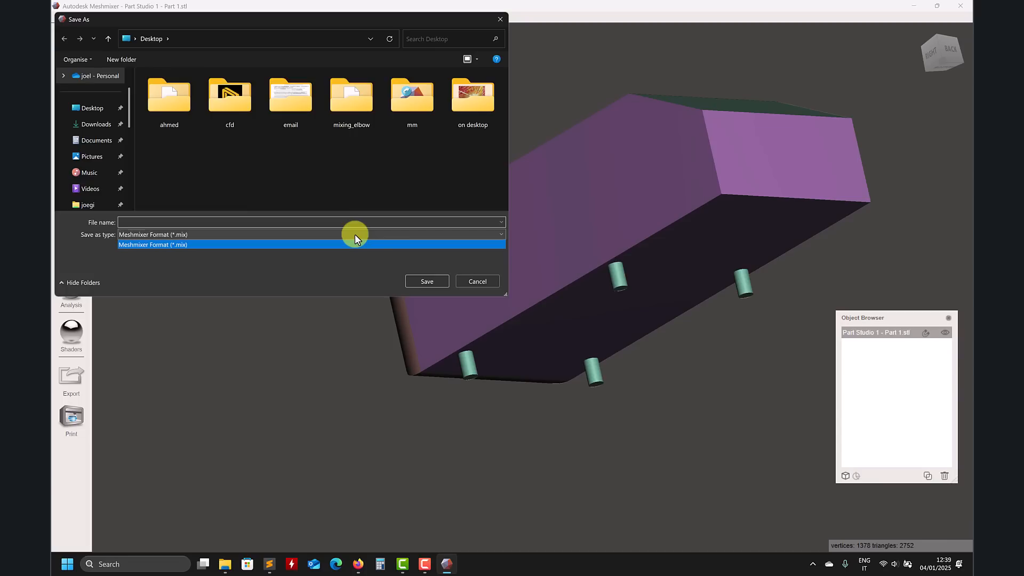
left_click(460, 279)
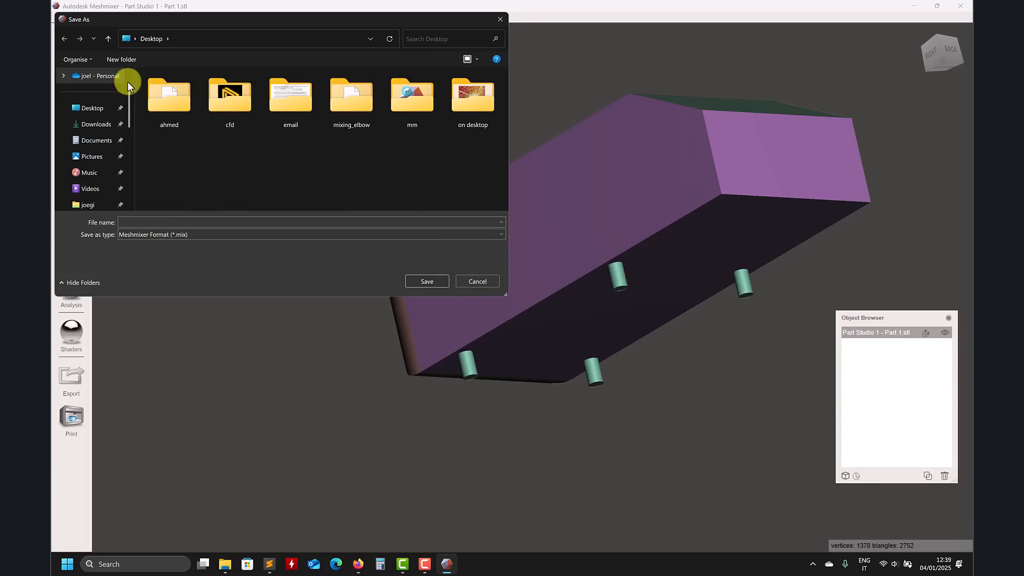
left_click(478, 281)
left_click(62, 16)
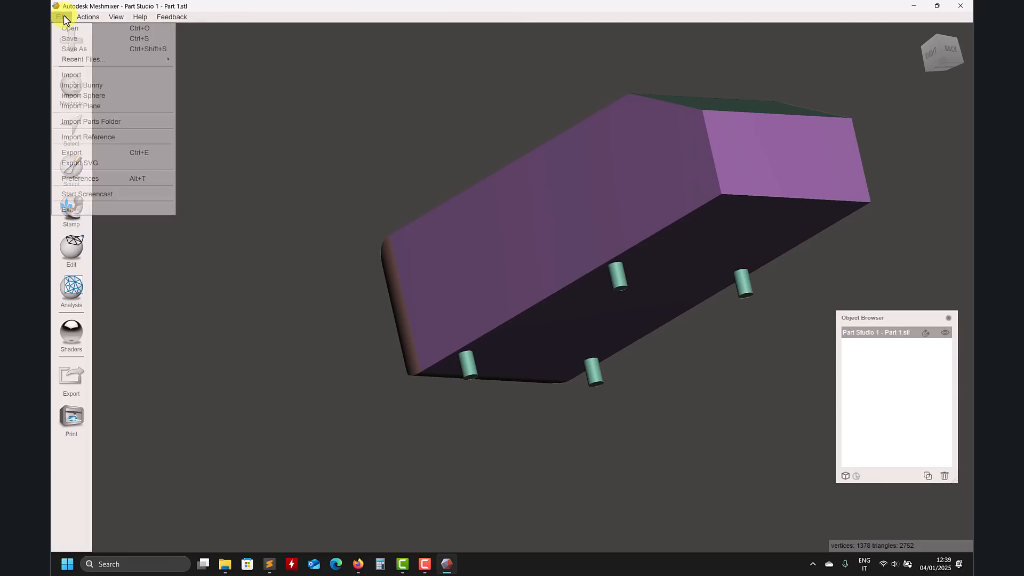
left_click(95, 154)
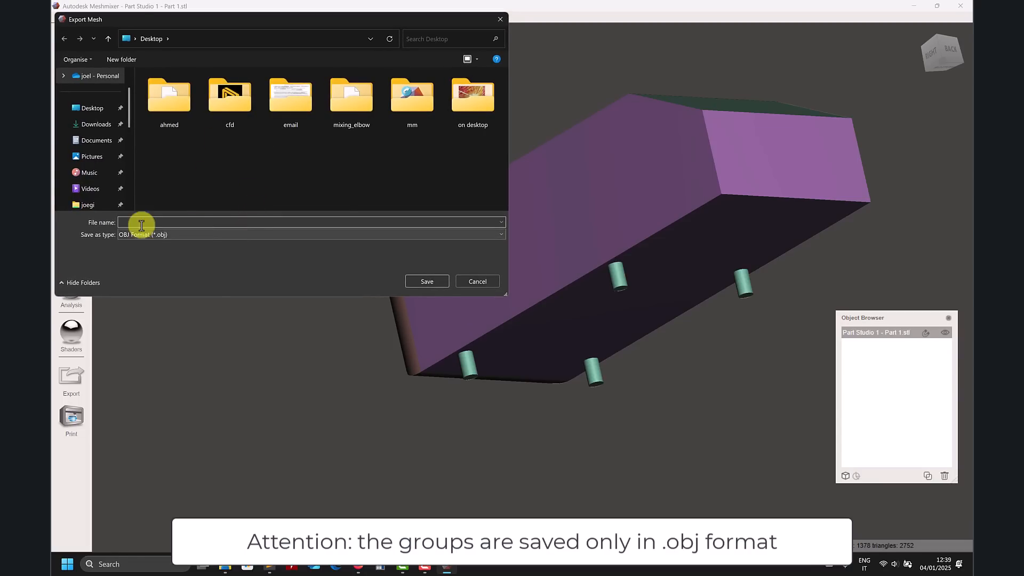
left_click(190, 235)
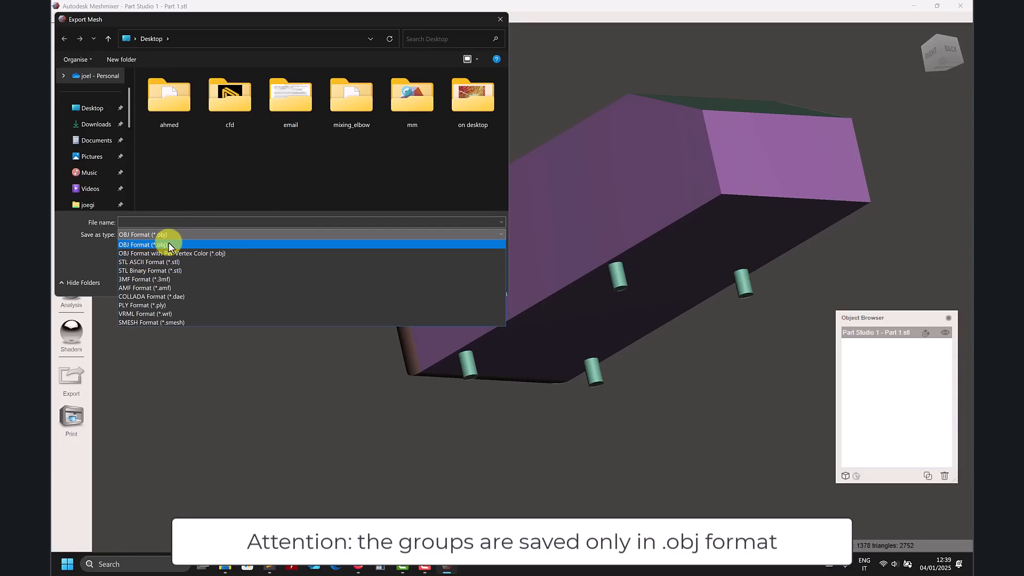
left_click(67, 242)
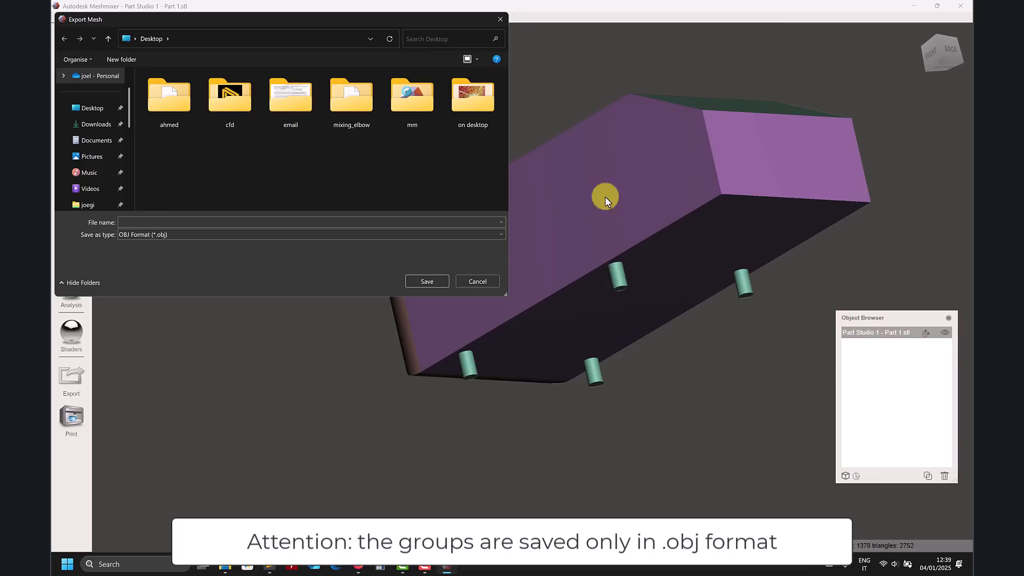
left_click(472, 280)
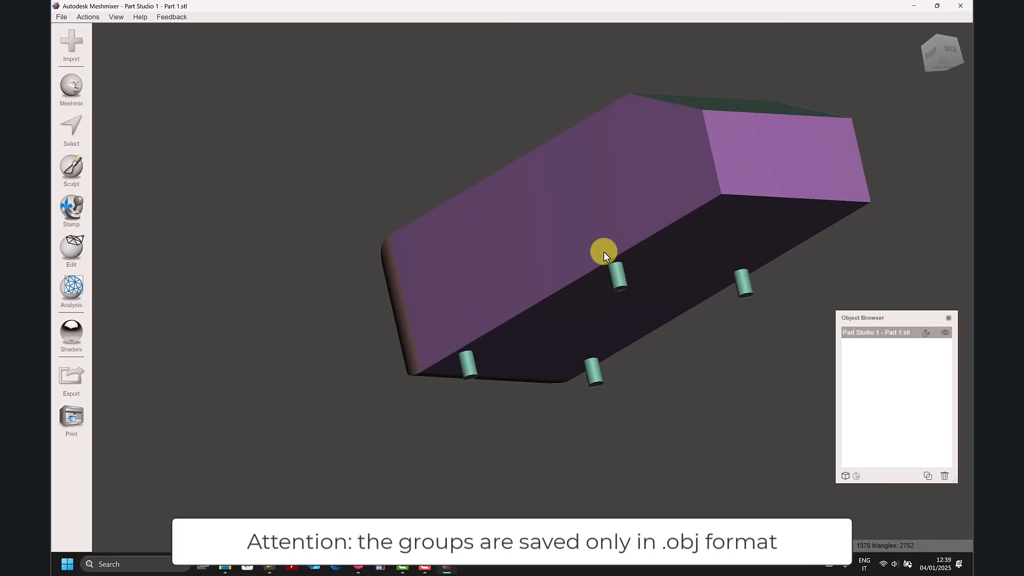
Step: Try remeshing the whole body with a target edge length of 0.02 mm, then cancel the remesh and clear the selection
right_click_drag(604, 256, 649, 270)
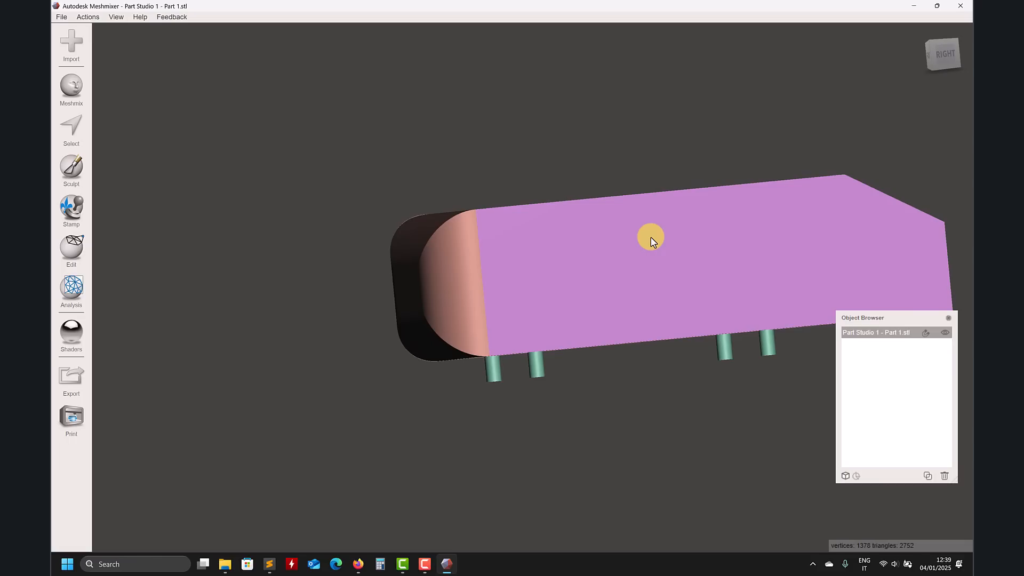
middle_click_drag(674, 236, 546, 237)
right_click_drag(546, 237, 521, 257)
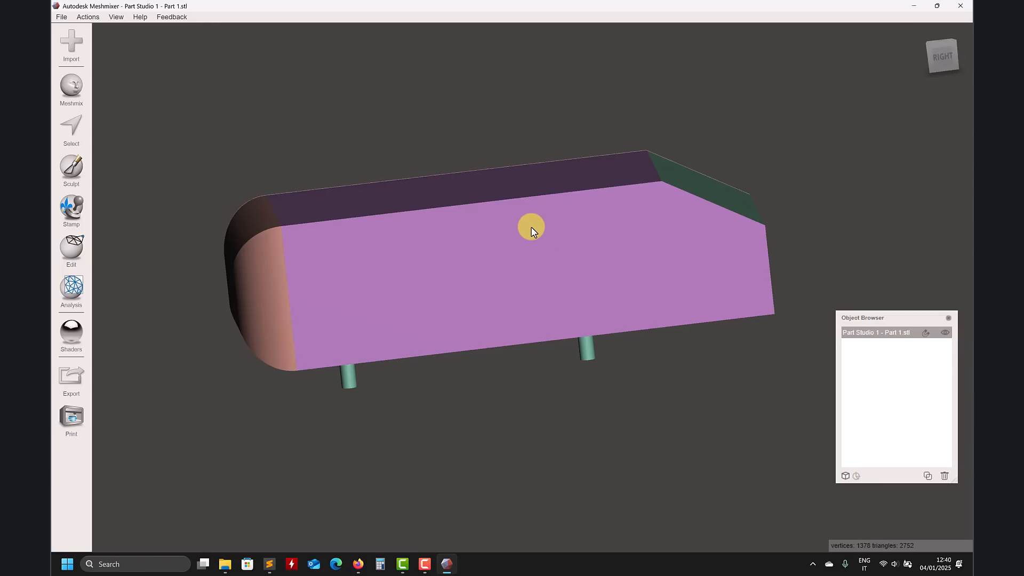
right_click_drag(457, 274, 482, 260)
right_click_drag(383, 199, 409, 261)
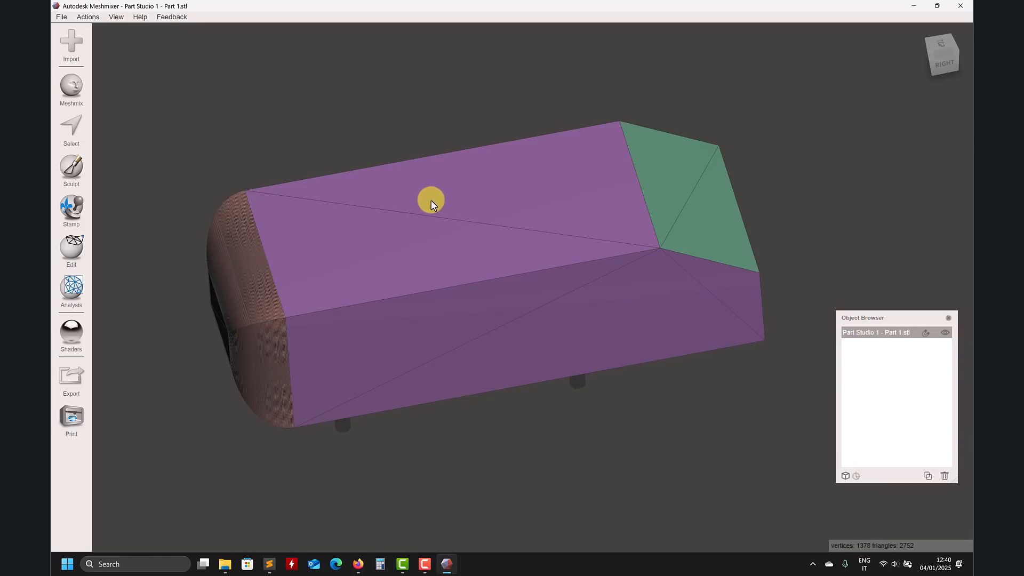
right_click_drag(450, 178, 443, 127)
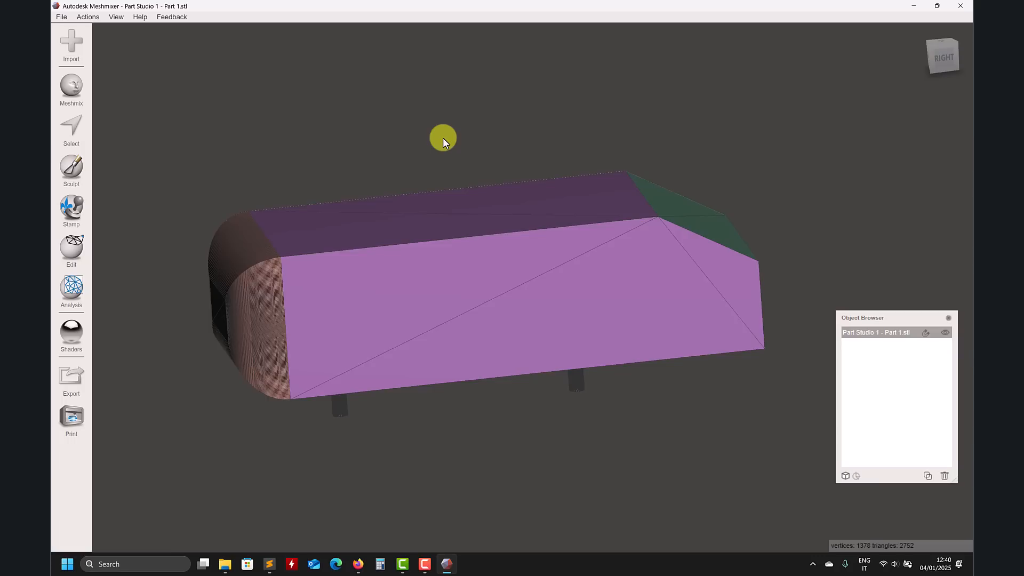
key("ctrl+a")
mouse_move(126, 35)
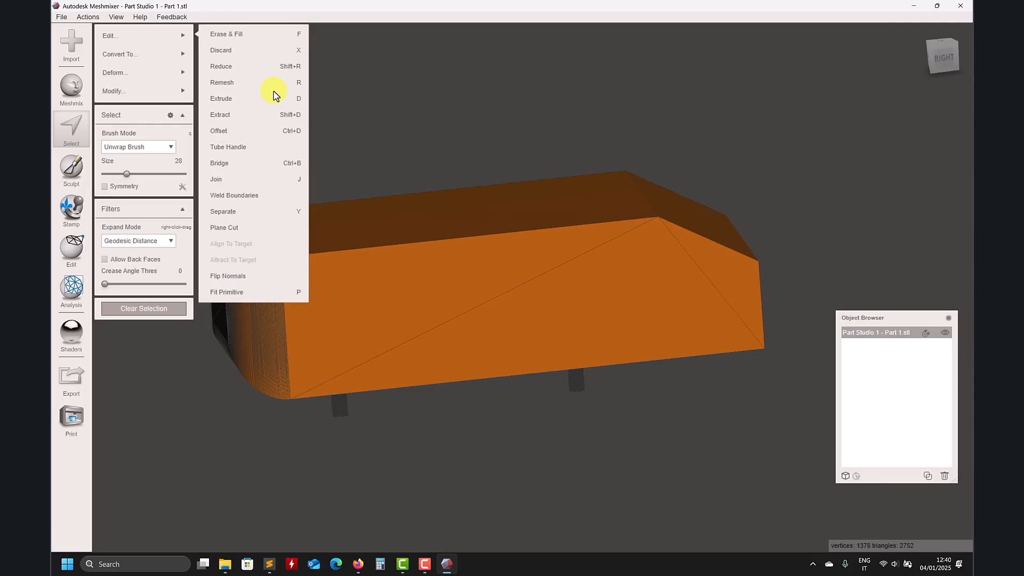
left_click(251, 81)
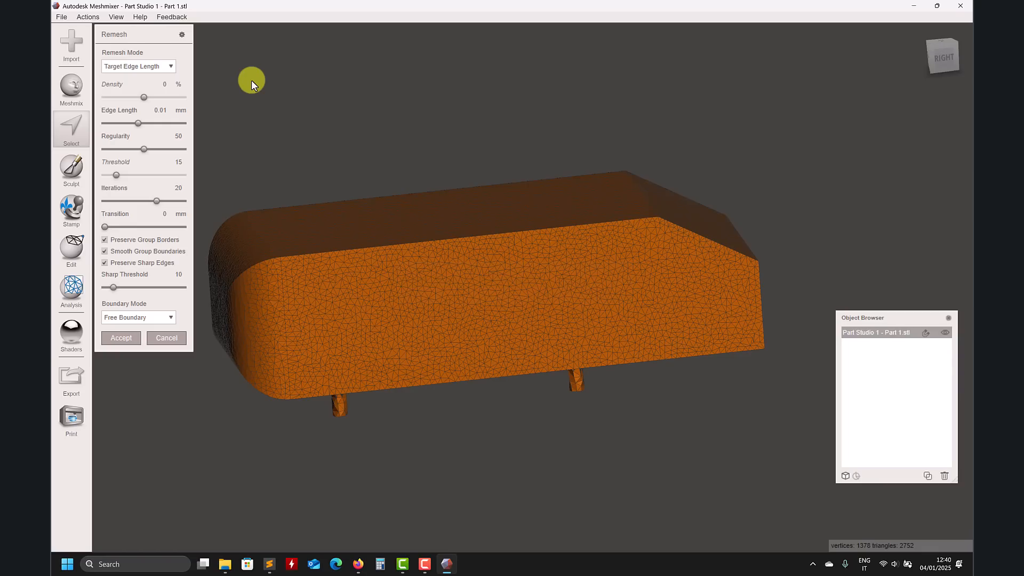
right_click_drag(411, 139, 411, 156)
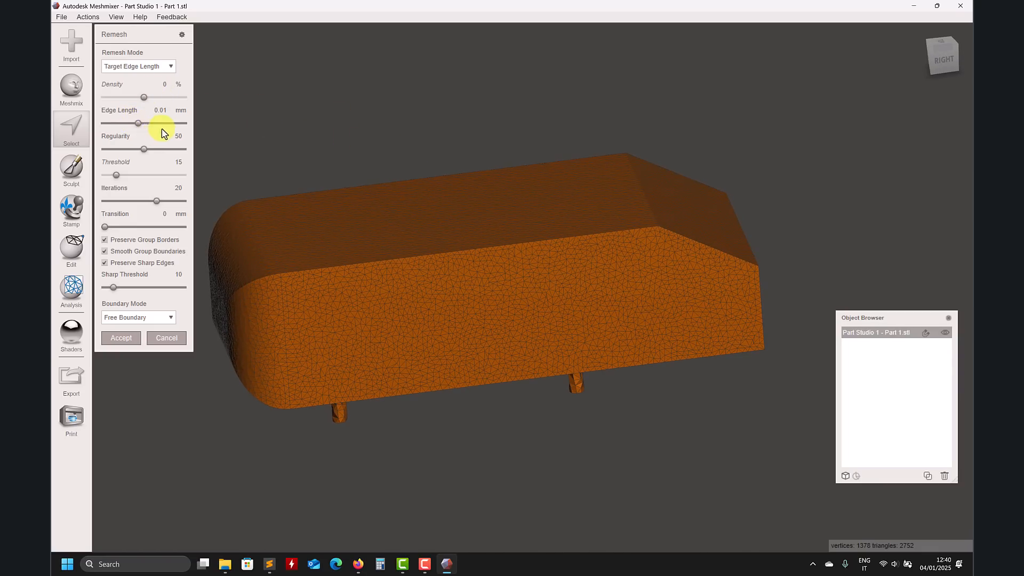
right_click_drag(152, 144, 329, 114)
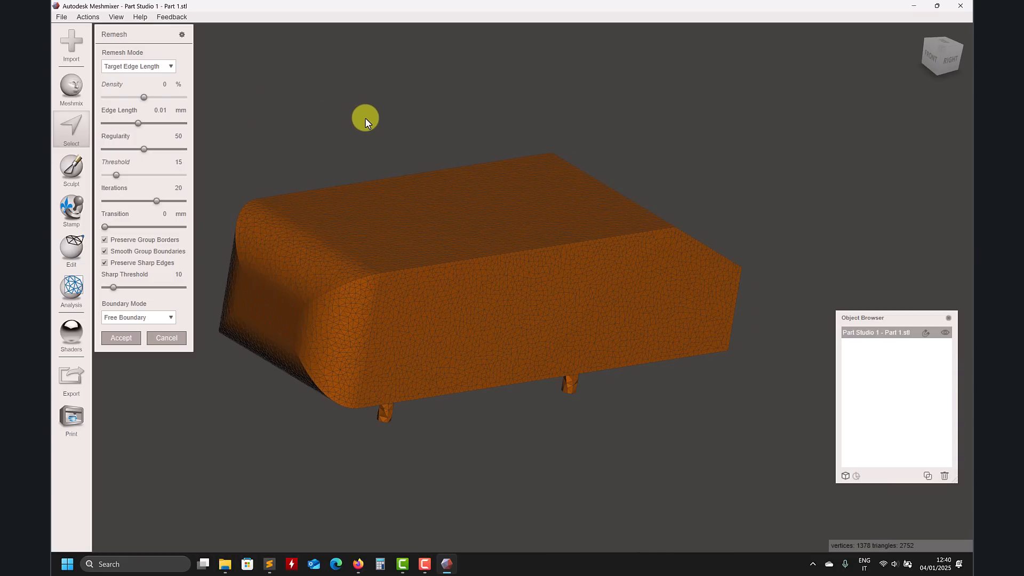
mouse_move(366, 122)
right_mouse_down()
mouse_move(320, 116)
mouse_move(336, 96)
mouse_move(408, 172)
mouse_move(436, 94)
mouse_move(425, 116)
mouse_move(469, 210)
mouse_move(557, 218)
mouse_move(434, 210)
mouse_move(473, 210)
mouse_move(443, 201)
mouse_move(380, 85)
mouse_move(380, 125)
right_mouse_up()
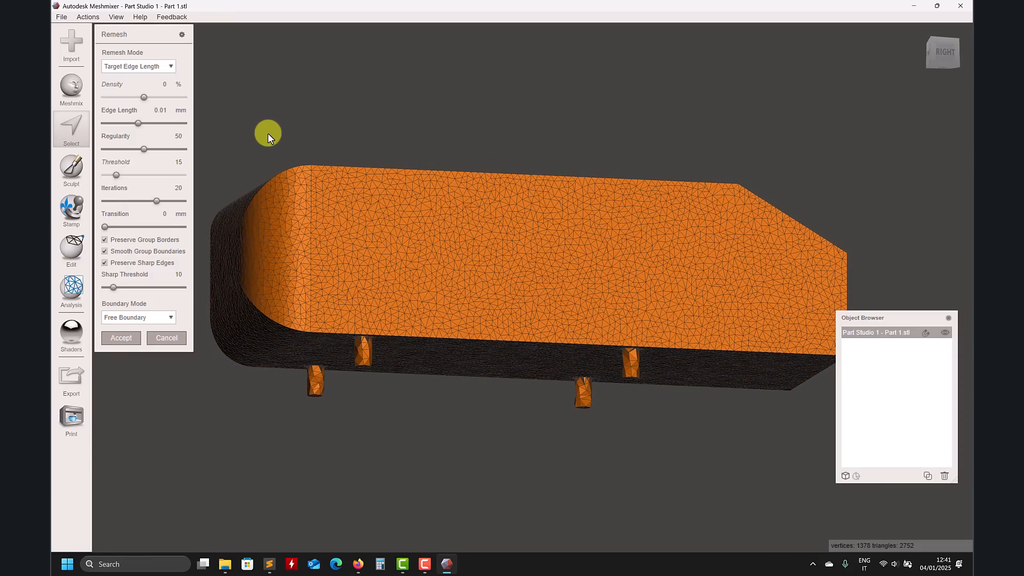
right_click_drag(268, 133, 200, 153)
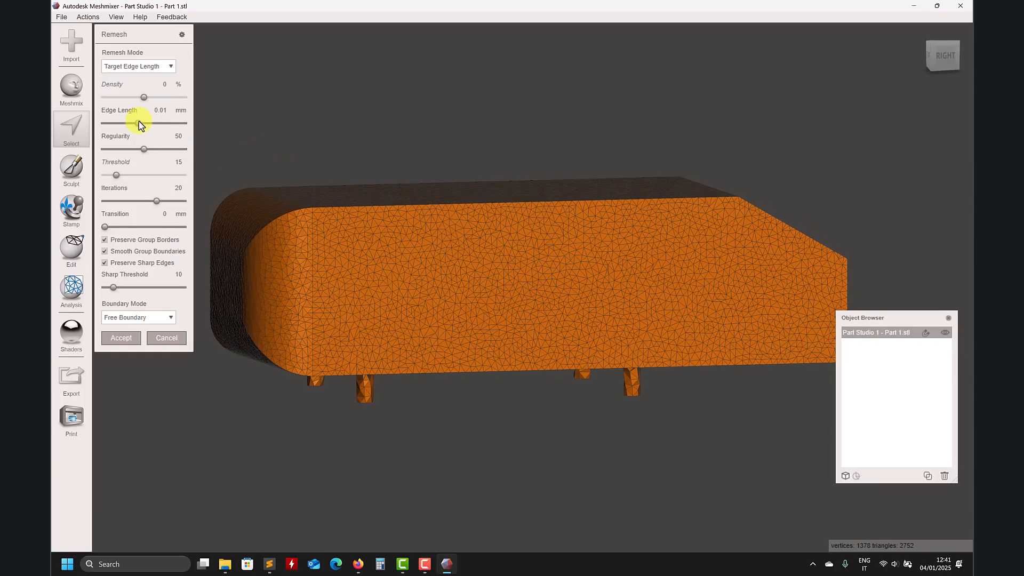
left_click(165, 124)
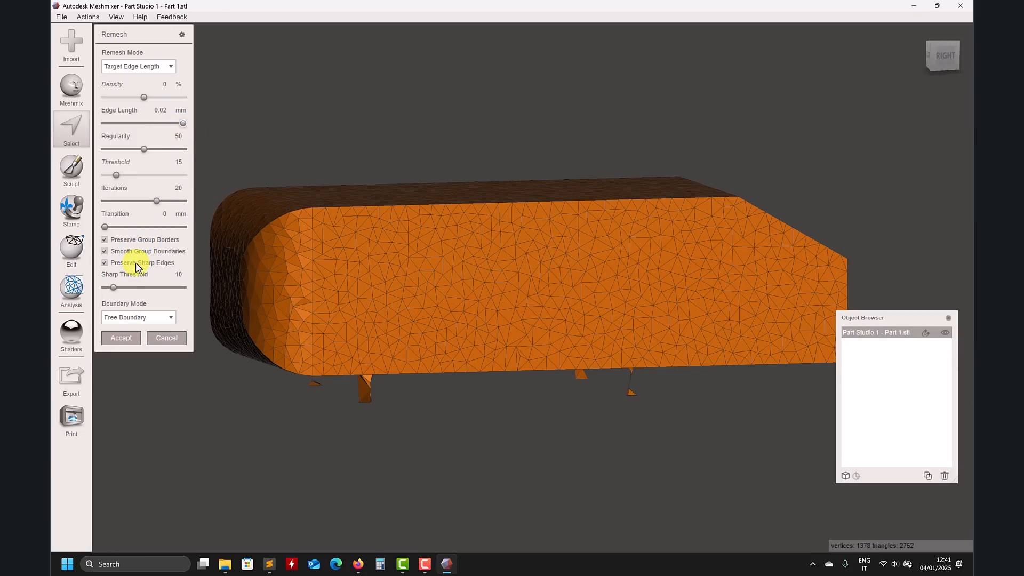
left_click(110, 265)
right_click_drag(373, 271, 348, 219)
left_click(162, 338)
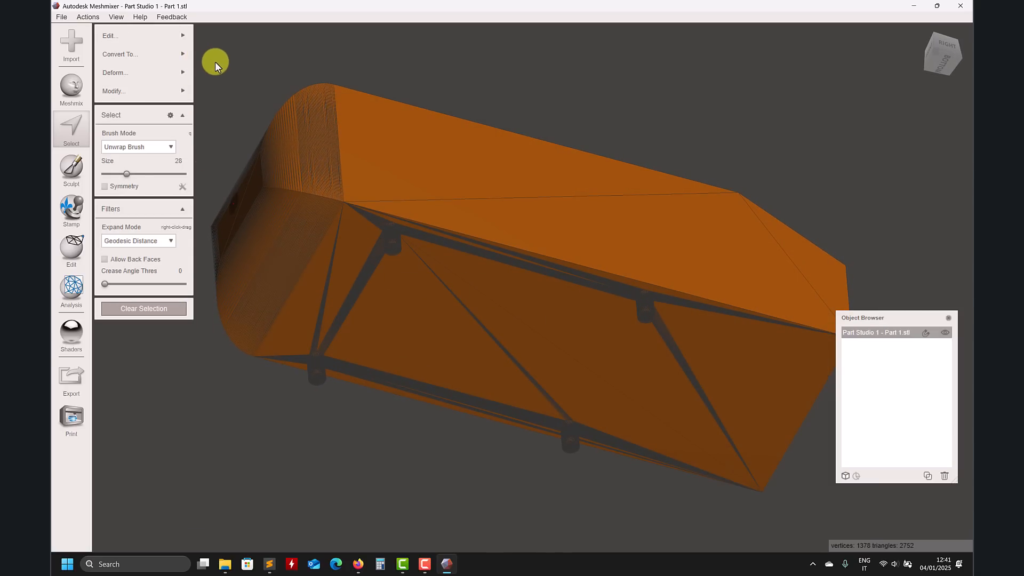
key("Escape")
Step: Select the main body surfaces without the support cylinders, separate them into a new object, and hide the original
right_click_drag(204, 414, 289, 450)
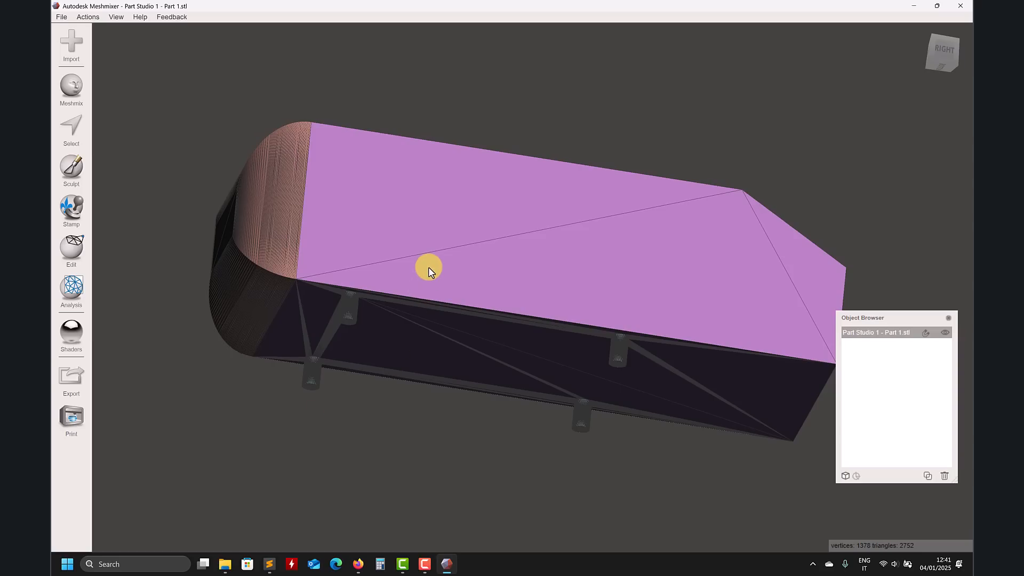
key("s")
double_click(418, 274)
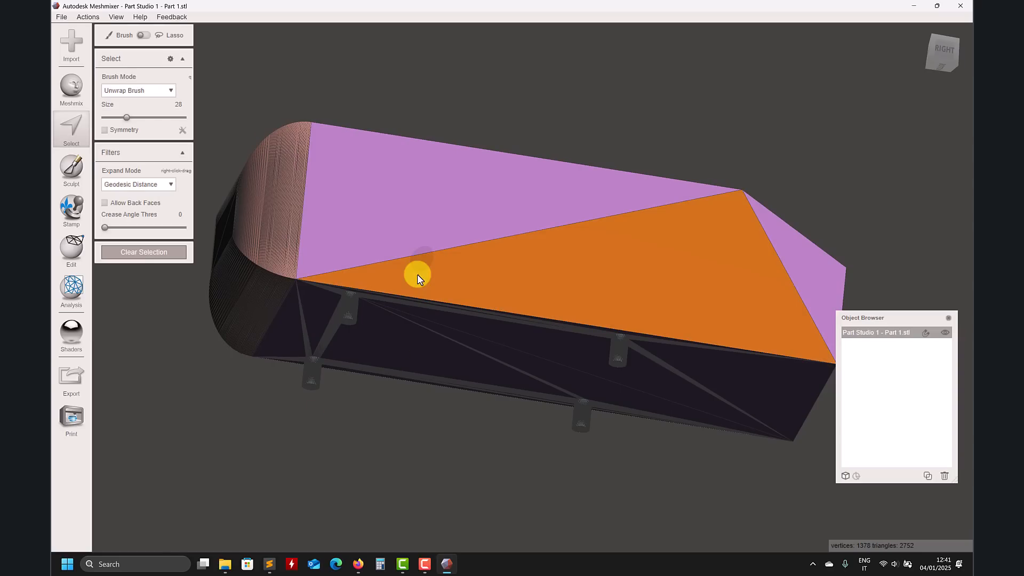
key("Escape")
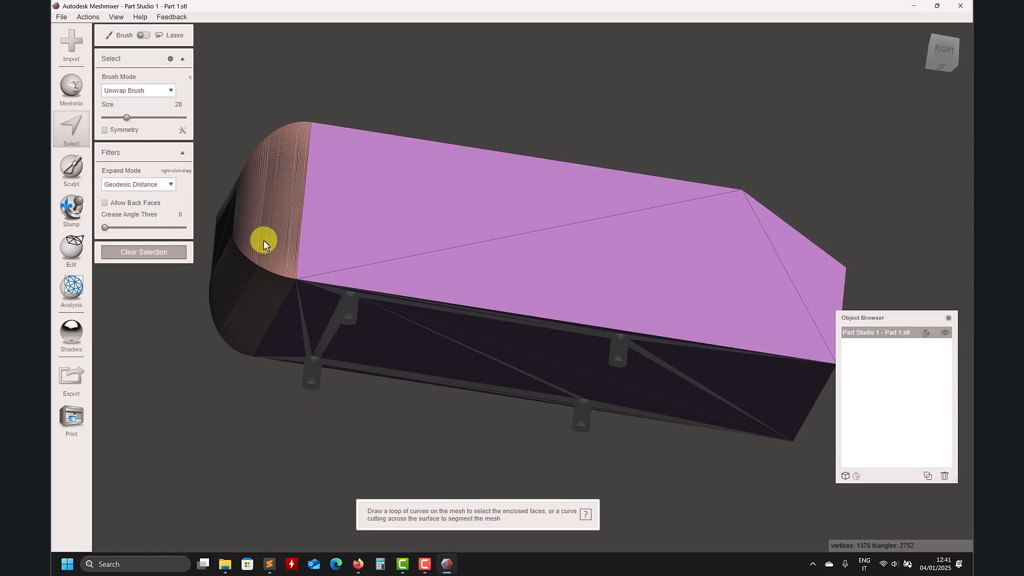
double_click(361, 233)
left_click(326, 233)
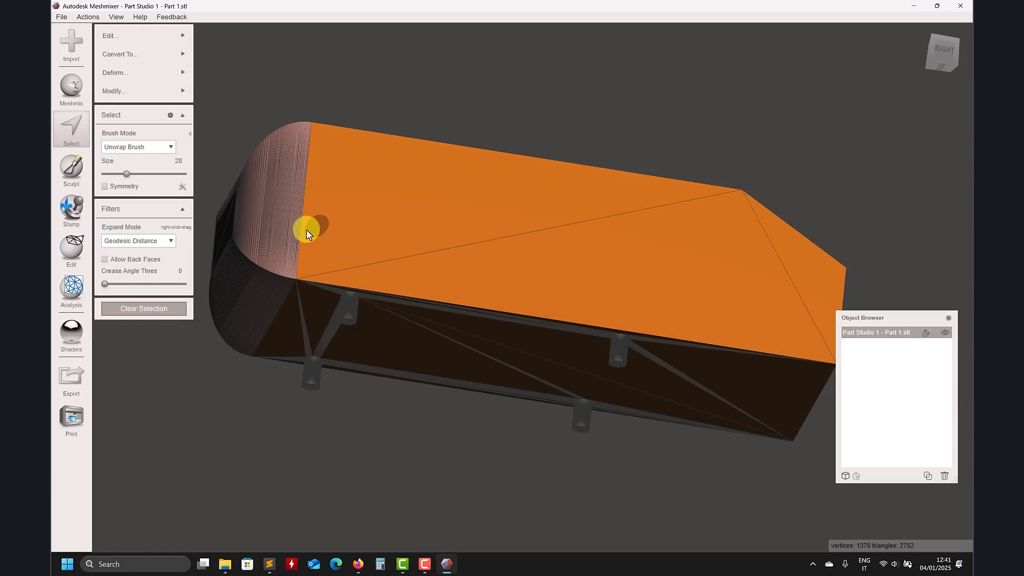
double_click(280, 226)
right_click_drag(316, 235, 144, 92)
double_click(551, 392)
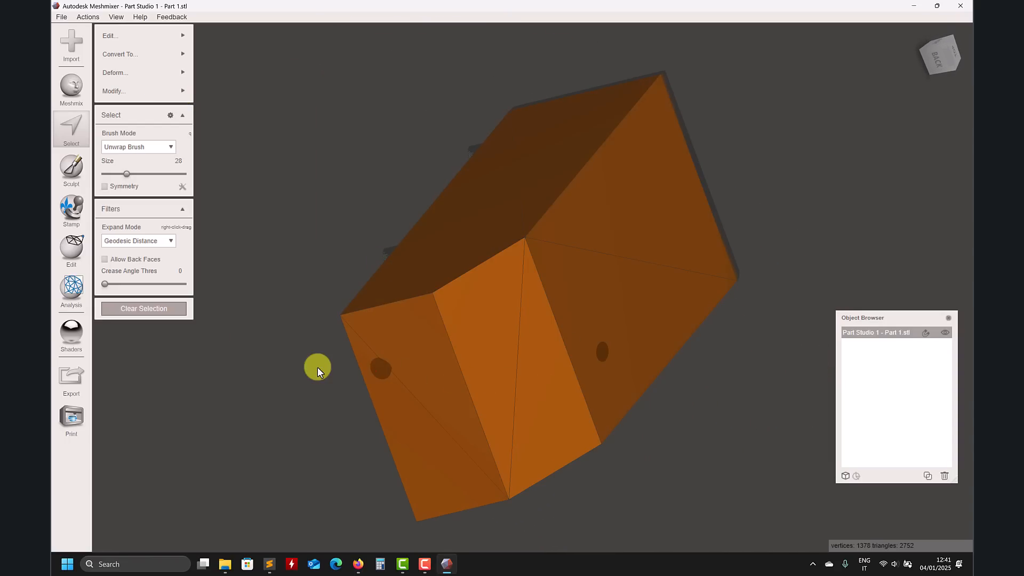
right_click_drag(321, 371, 418, 377)
mouse_move(128, 36)
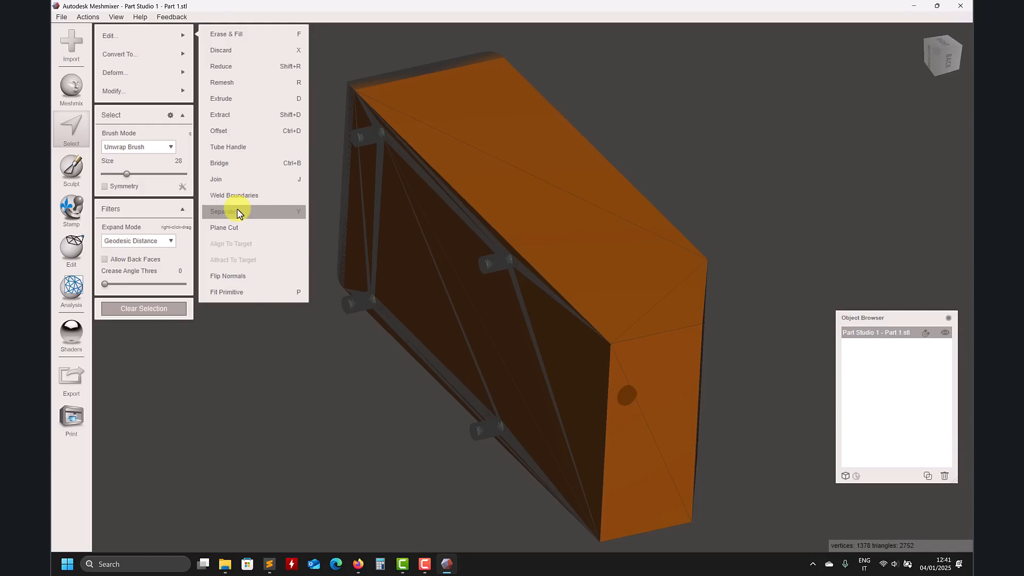
left_click(237, 212)
left_click(950, 335)
right_click_drag(772, 299, 868, 267)
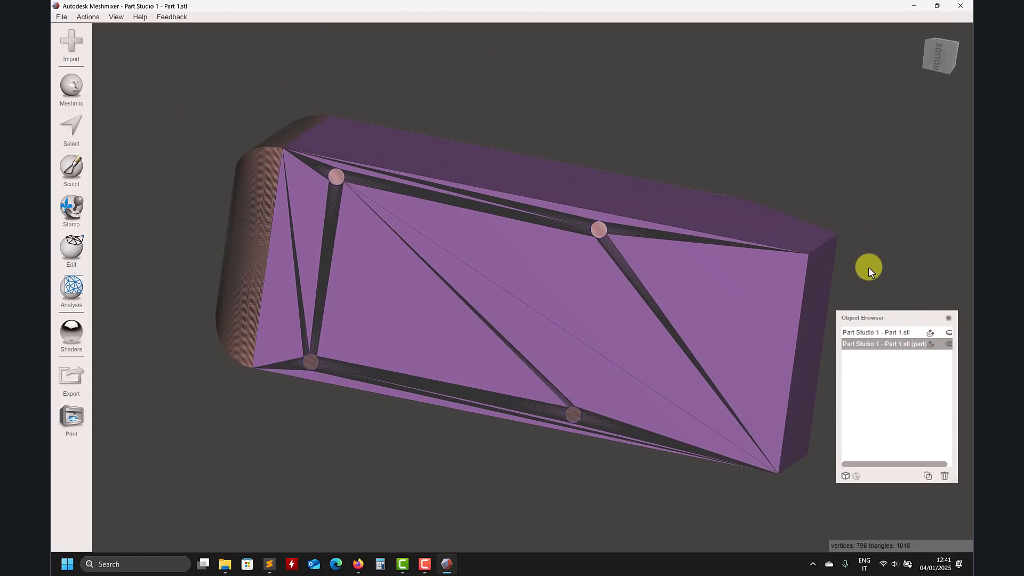
Step: Repair the separated body with the Inspector's Auto Repair All using Flat Fill to close the cylinder holes
left_click(73, 291)
left_click(137, 35)
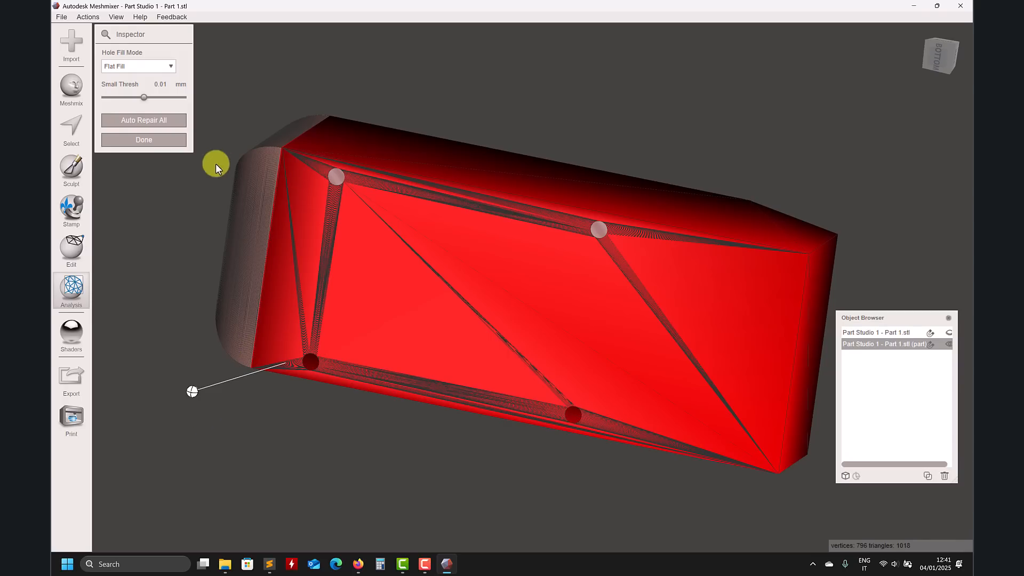
left_click(147, 121)
right_click_drag(160, 160, 359, 421)
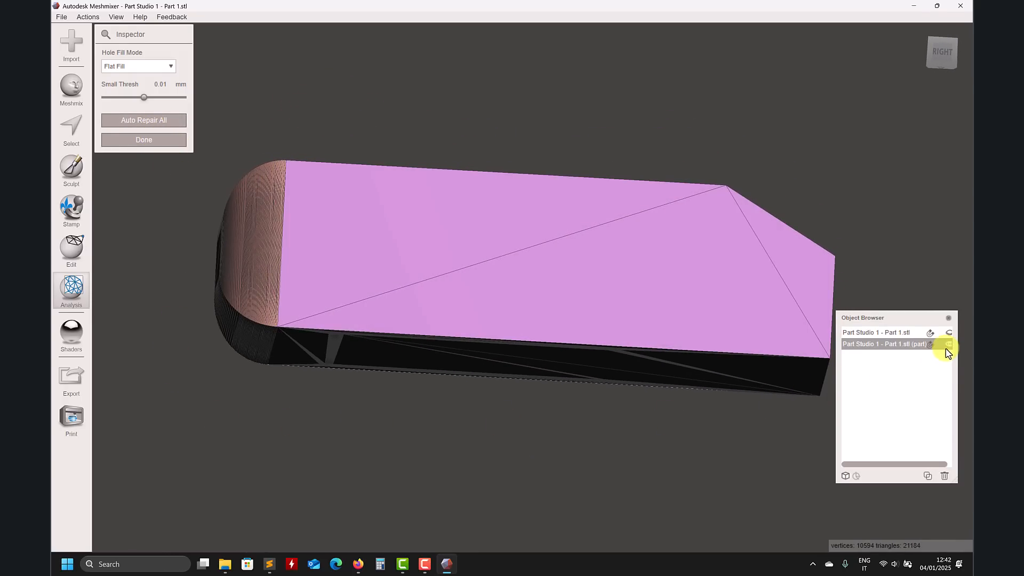
left_click(949, 333)
left_click(948, 334)
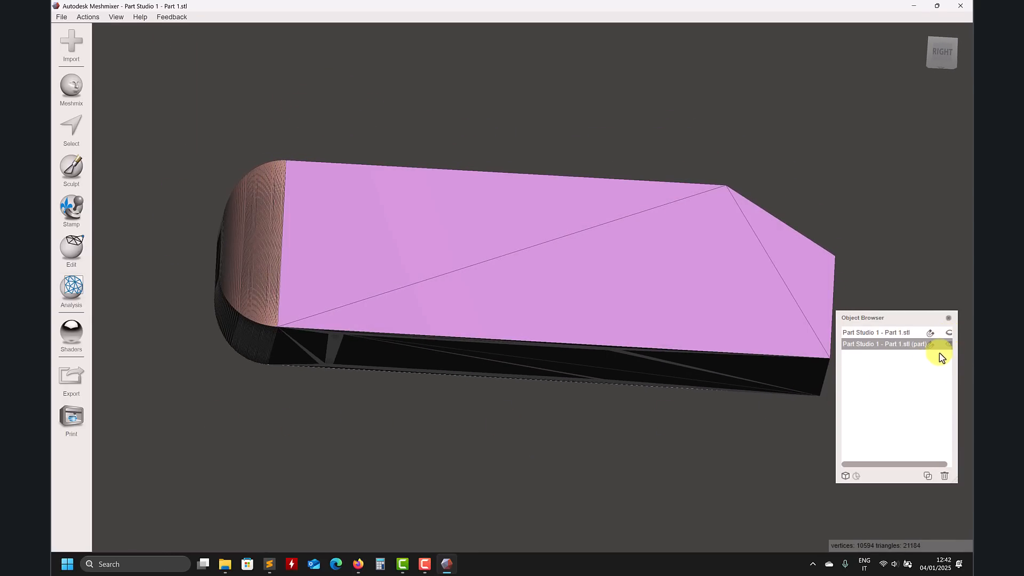
Step: Select the entire separated body and remesh it with a target edge length of 0.01 mm
mouse_move(447, 479)
right_mouse_down()
mouse_move(462, 476)
mouse_move(433, 497)
right_mouse_up()
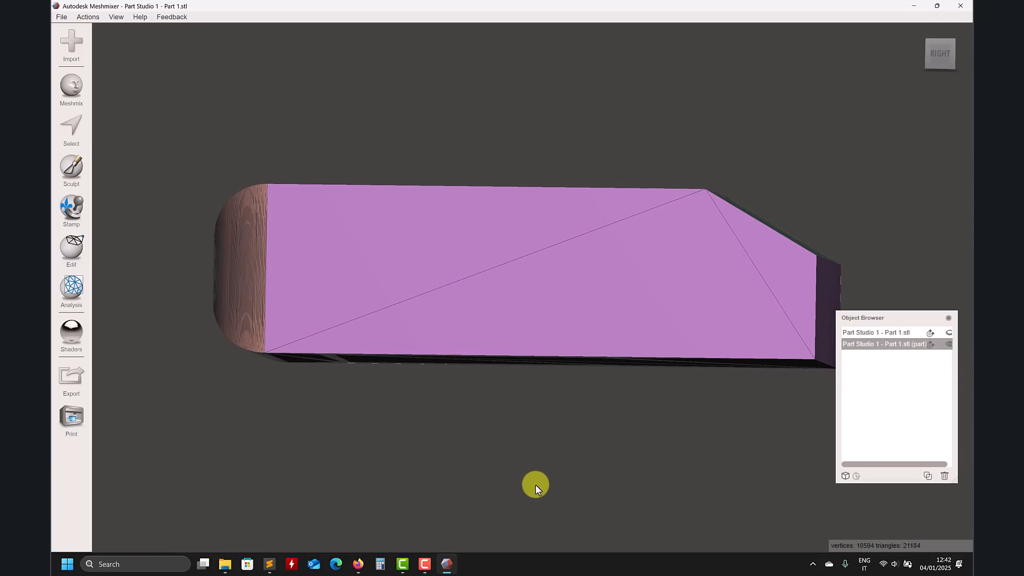
middle_click_drag(536, 486, 494, 476)
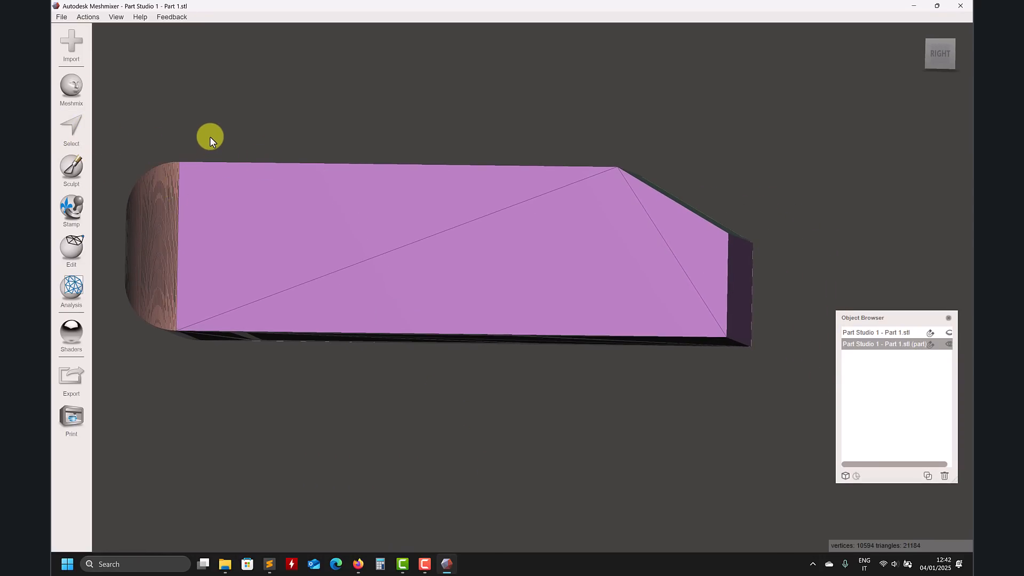
key("s")
mouse_move(142, 41)
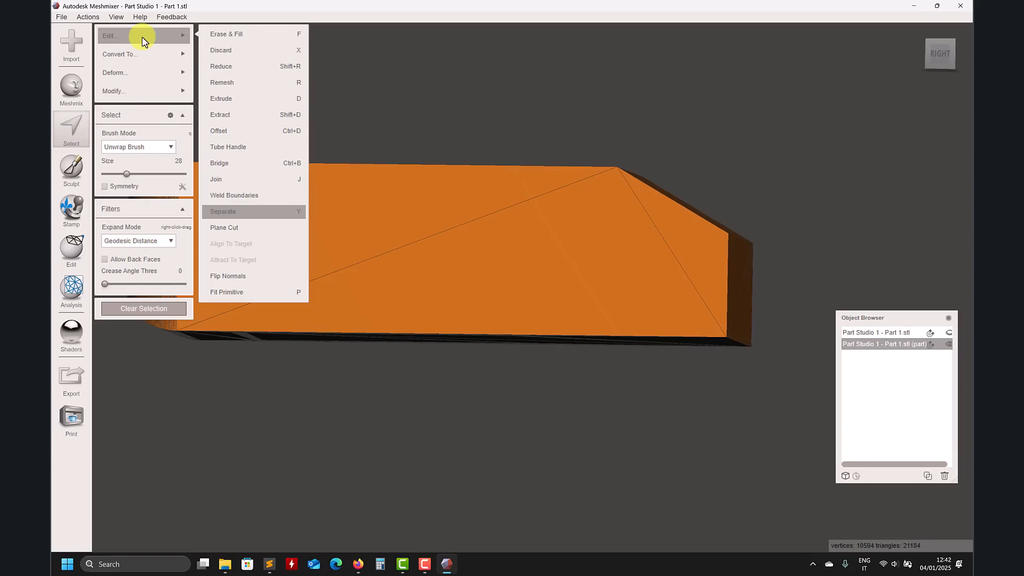
left_click(240, 82)
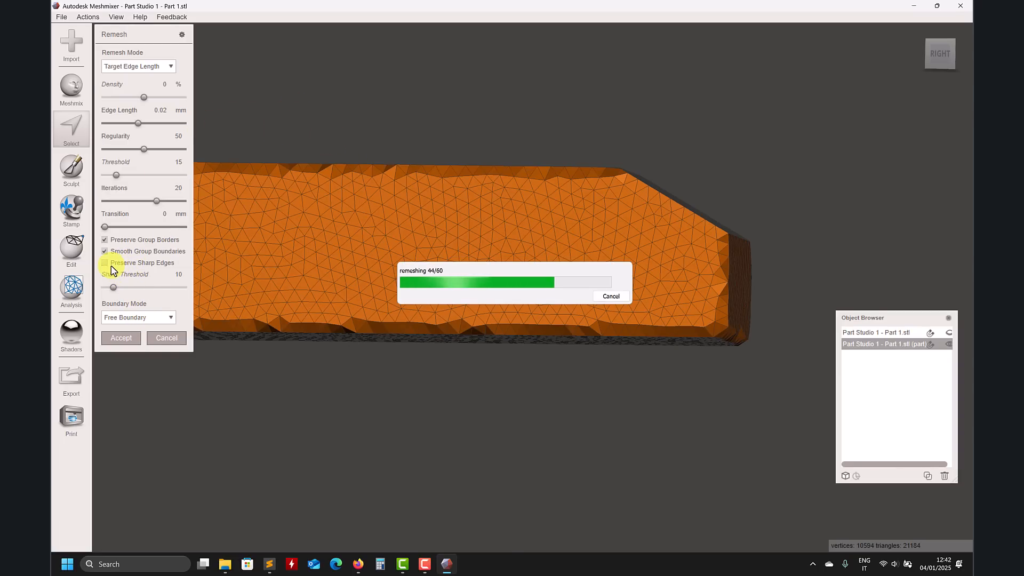
right_click_drag(309, 354, 437, 383)
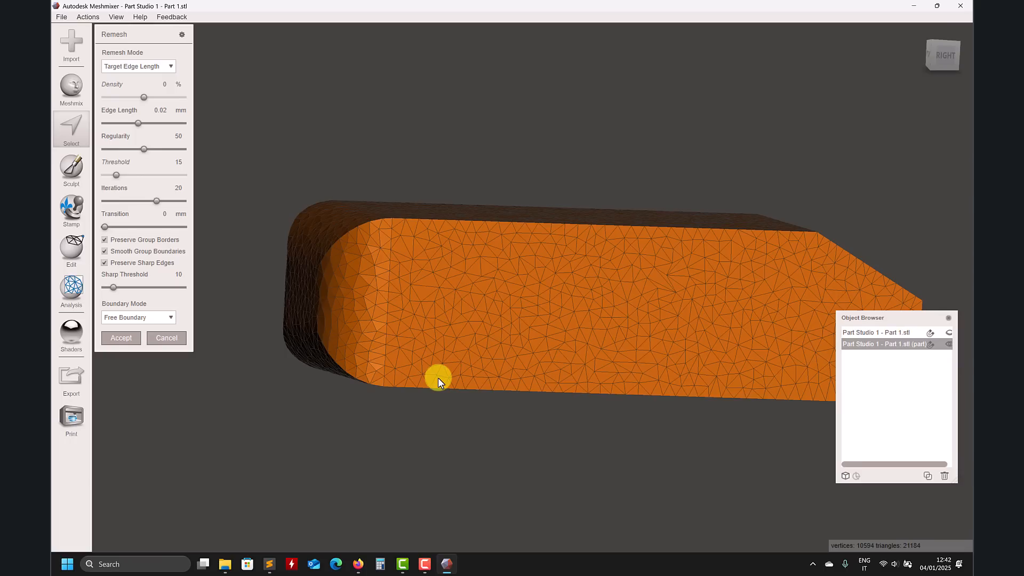
right_click_drag(437, 378, 525, 336)
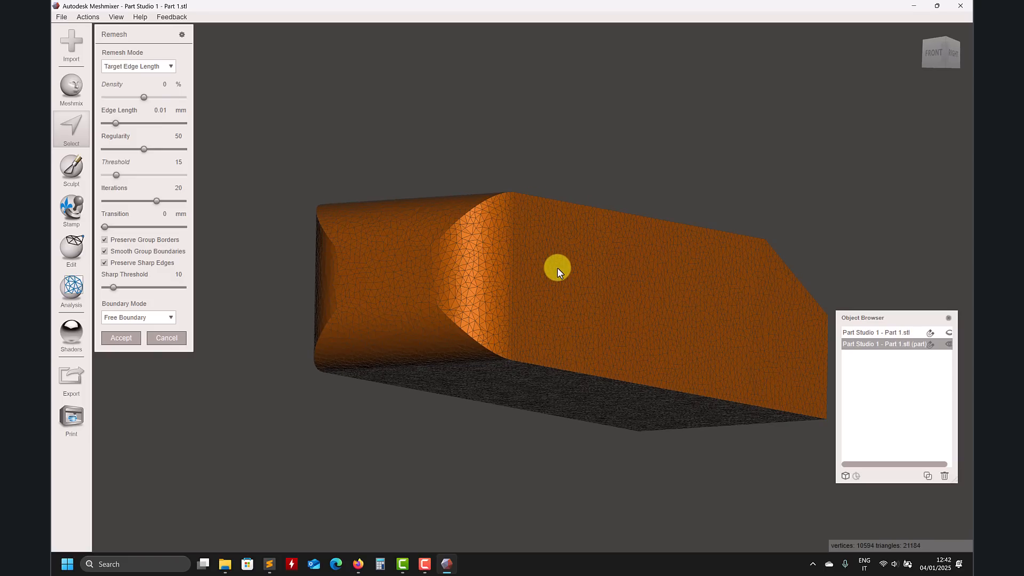
right_click_drag(437, 259, 462, 333)
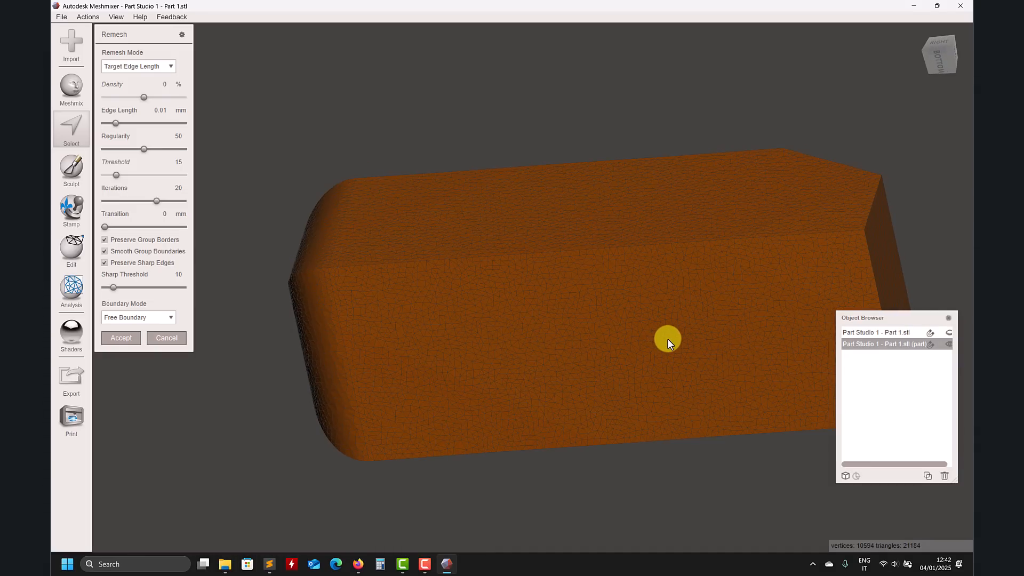
right_click_drag(347, 368, 433, 390)
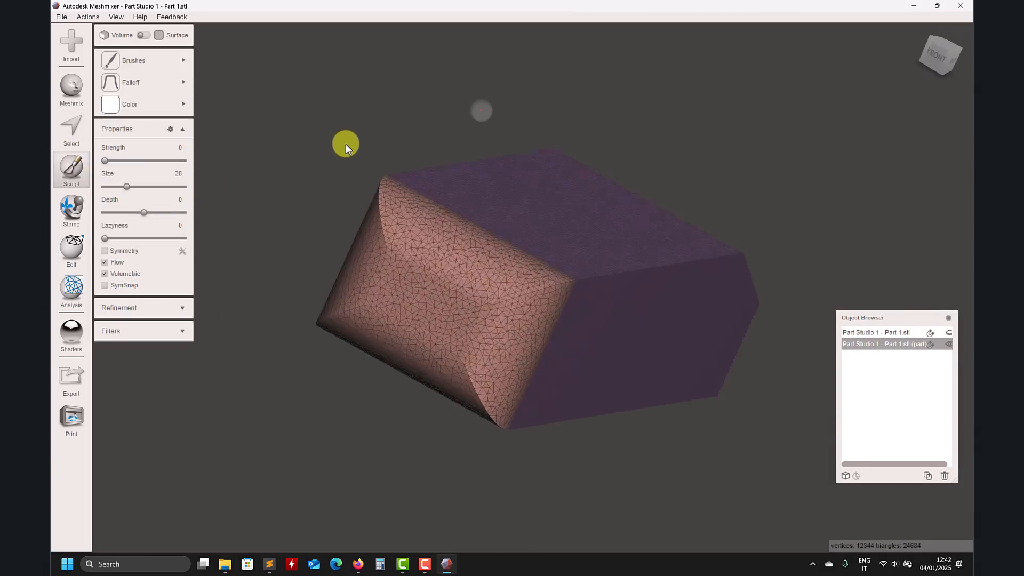
right_click_drag(346, 144, 339, 176)
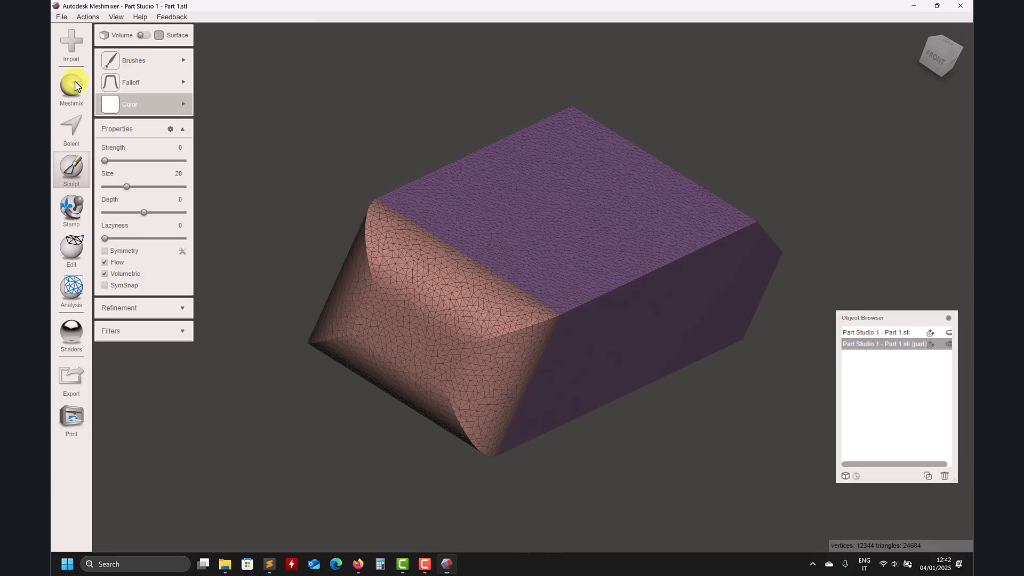
Step: Choose a sculpt falloff and pull several thin tentacle-like strands out of the body's surfaces
mouse_move(127, 63)
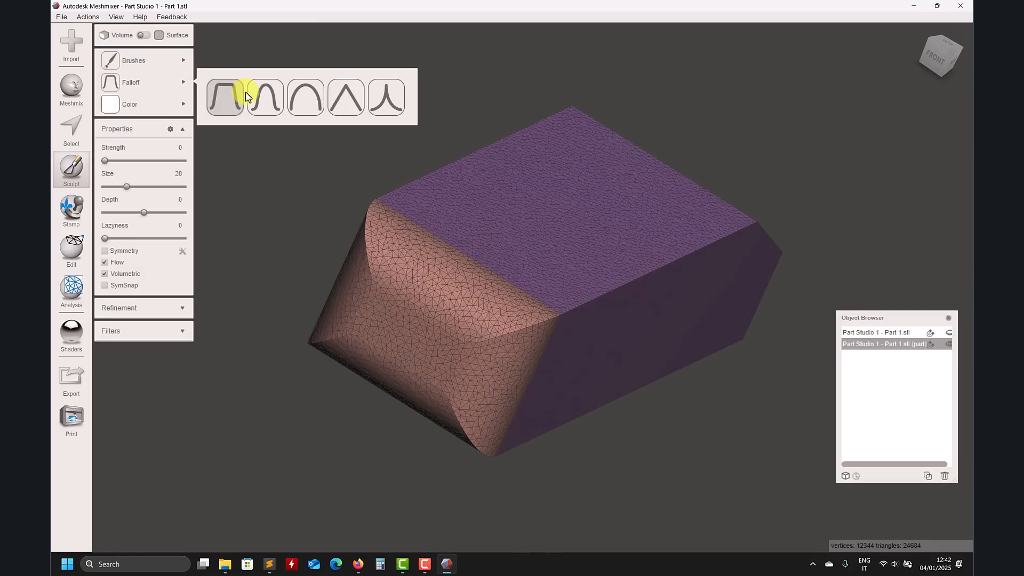
left_click(224, 102)
right_click_drag(318, 110, 402, 87)
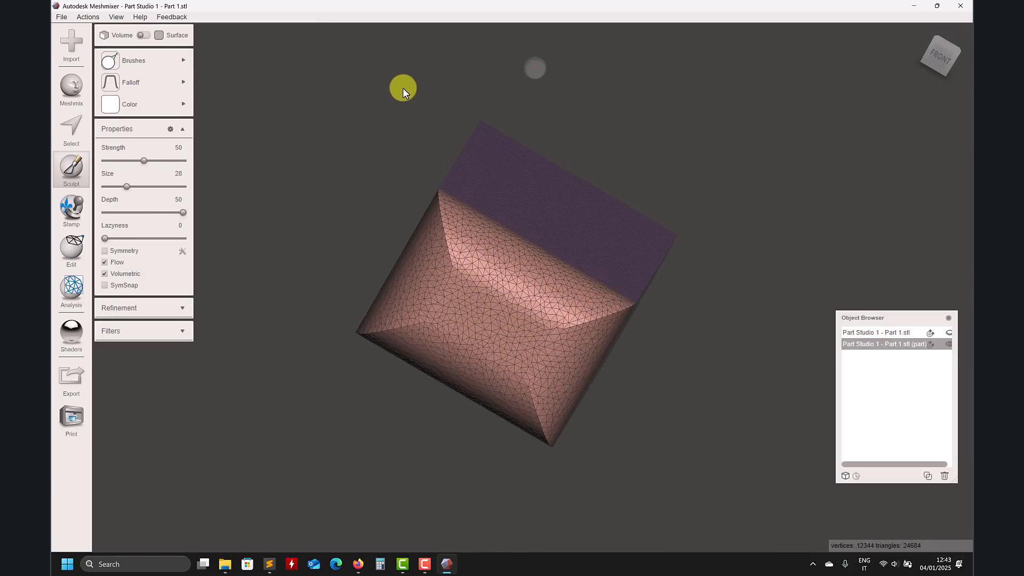
left_click_drag(492, 189, 517, 119)
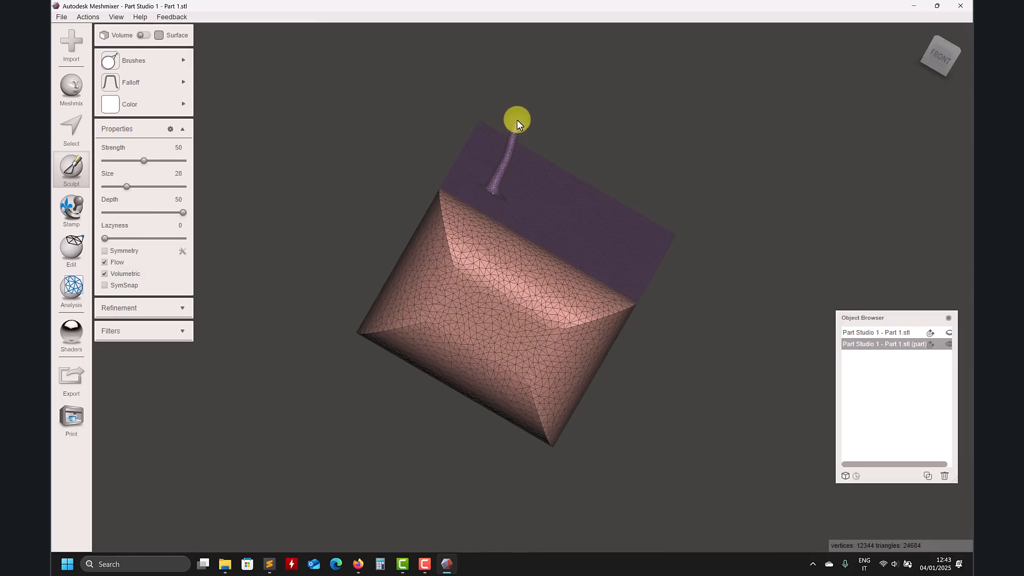
right_click_drag(666, 187, 594, 336)
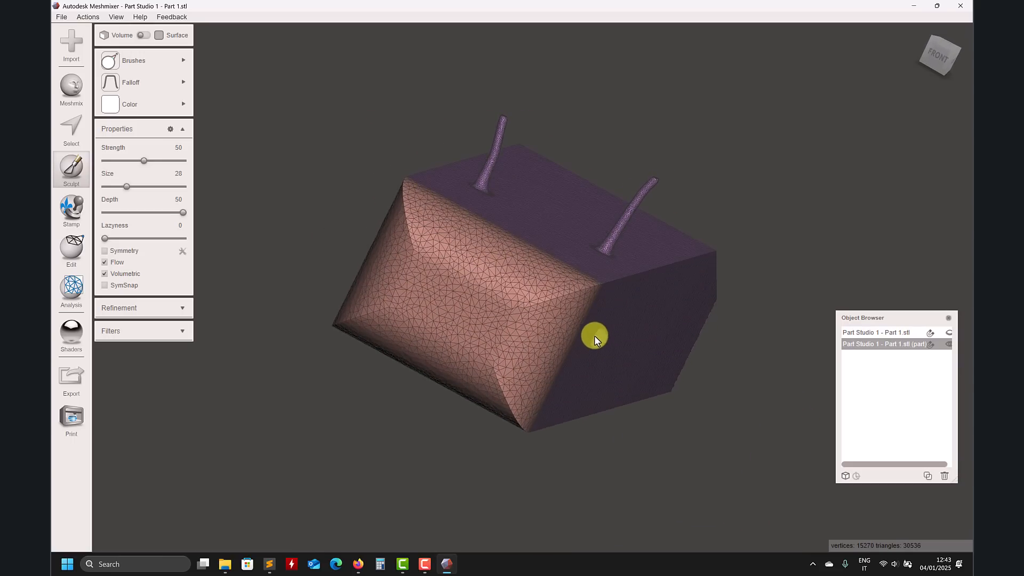
right_click_drag(604, 395, 114, 197)
left_click(72, 209)
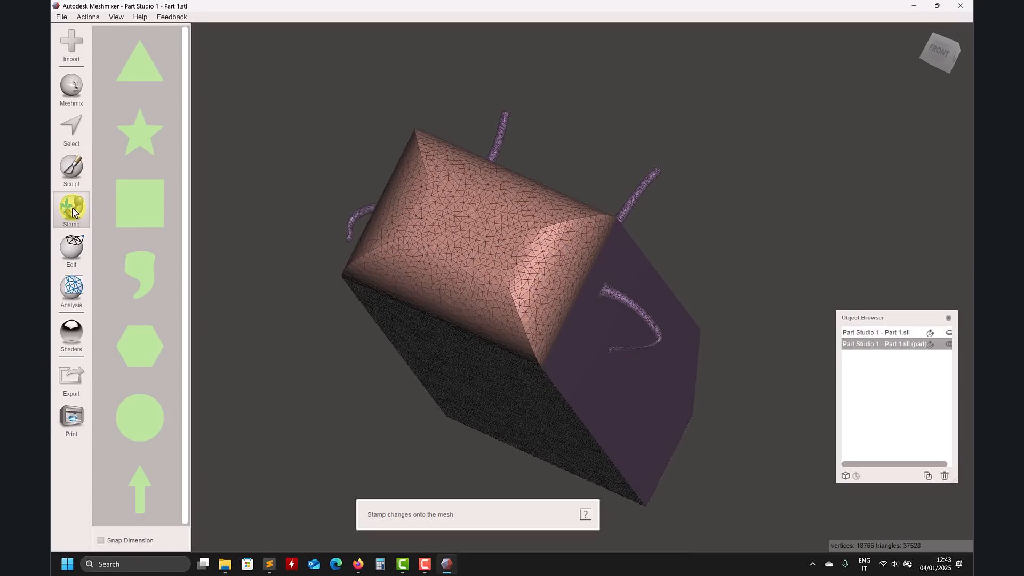
left_click(68, 102)
scroll(131, 199, "down", 2)
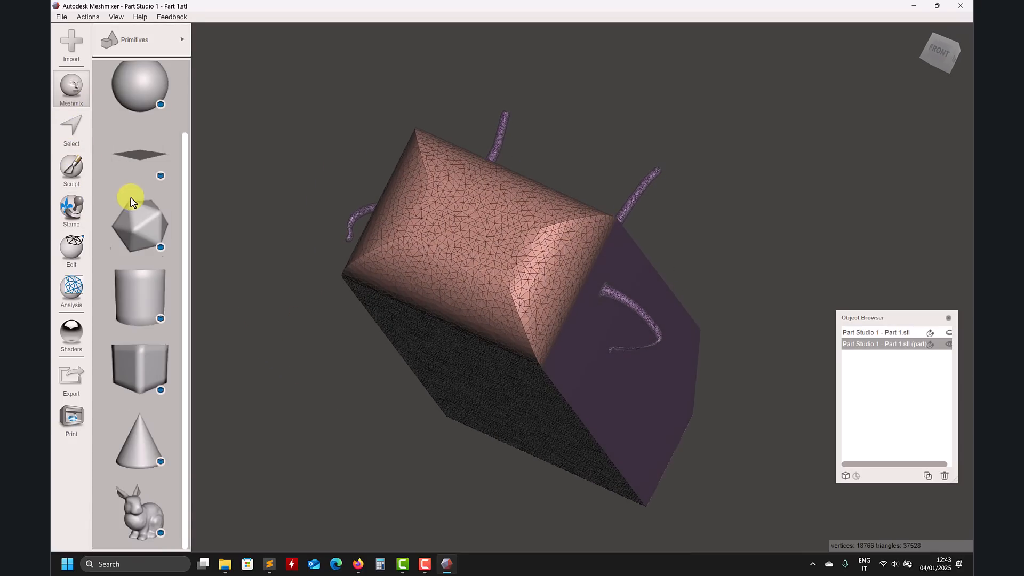
left_click(75, 130)
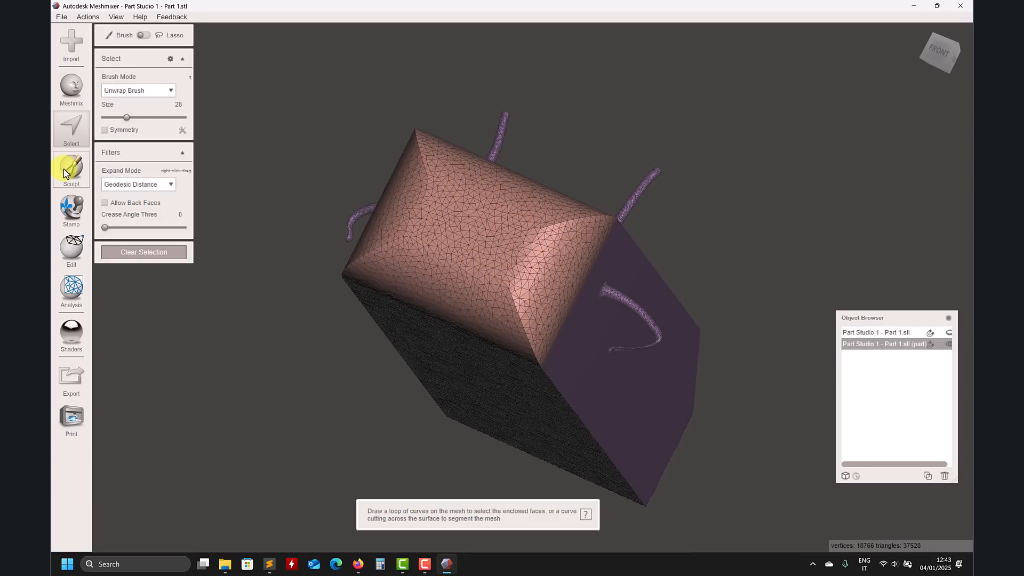
left_click(70, 166)
left_click(64, 205)
left_click(72, 240)
left_click(71, 210)
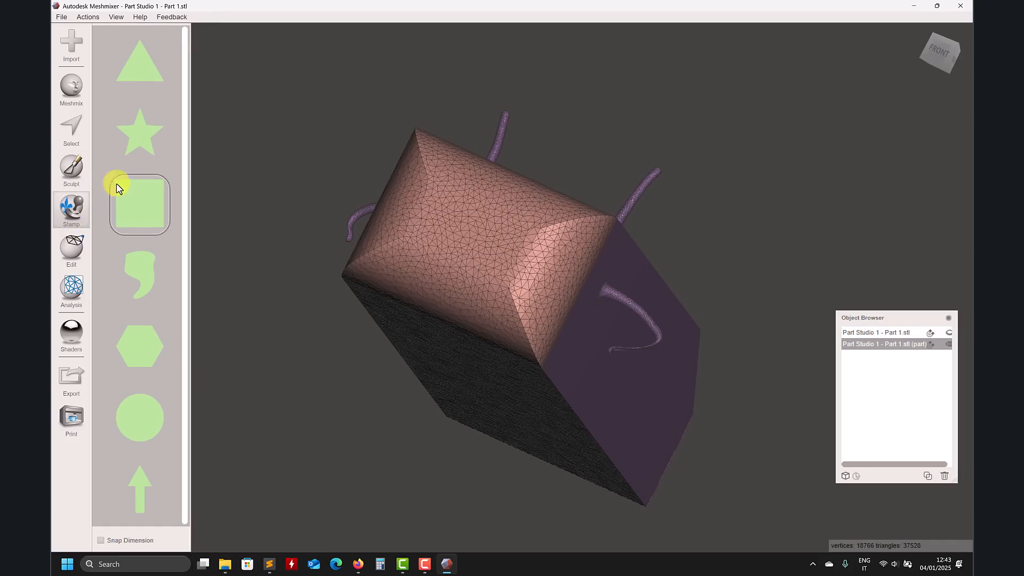
left_click(69, 166)
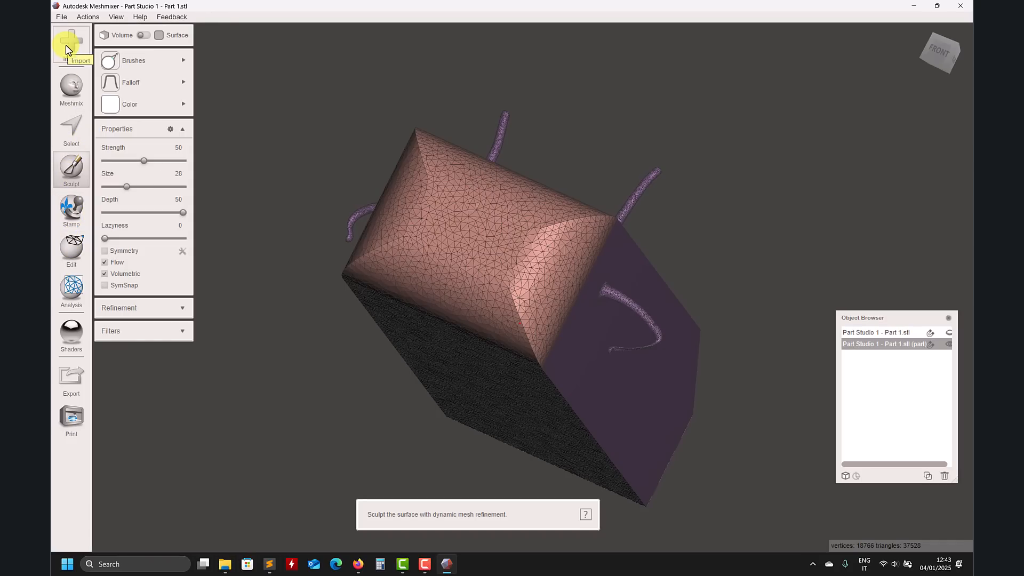
Step: Drop a leg part from the Meshmix Legs library onto the body near its rounded nose
left_click(71, 88)
scroll(146, 176, "down", 2)
left_click(171, 46)
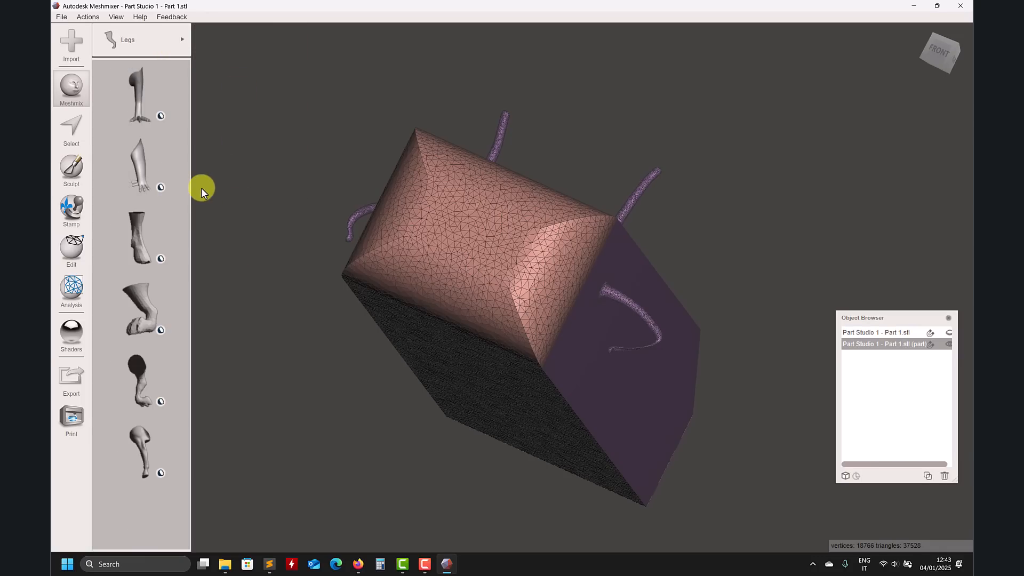
right_click_drag(260, 268, 226, 277)
left_click_drag(137, 296, 430, 356)
right_click_drag(430, 356, 331, 343)
left_click_drag(474, 376, 388, 321)
right_click_drag(388, 321, 472, 425)
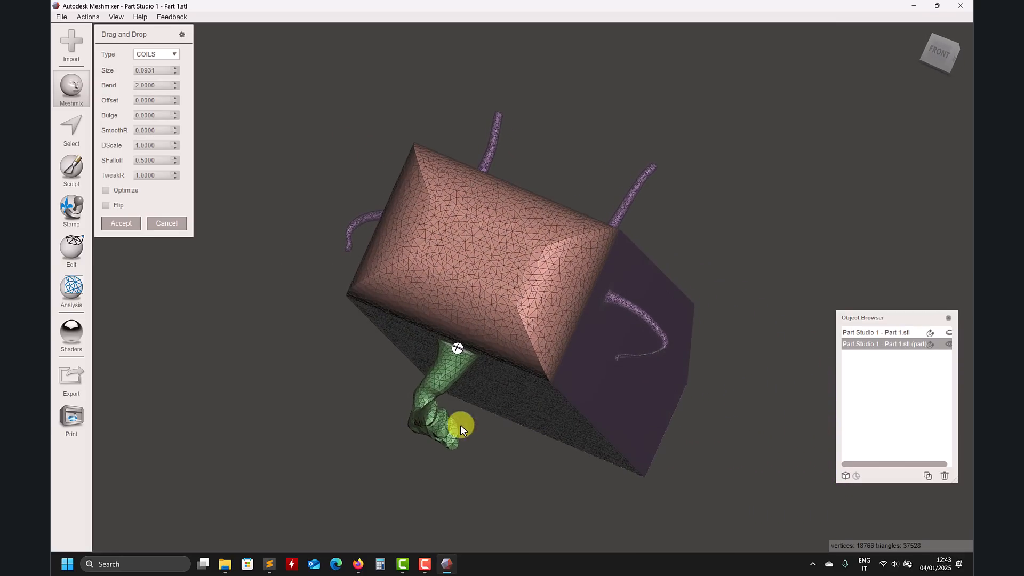
left_click_drag(458, 349, 408, 326)
right_click_drag(407, 326, 676, 380)
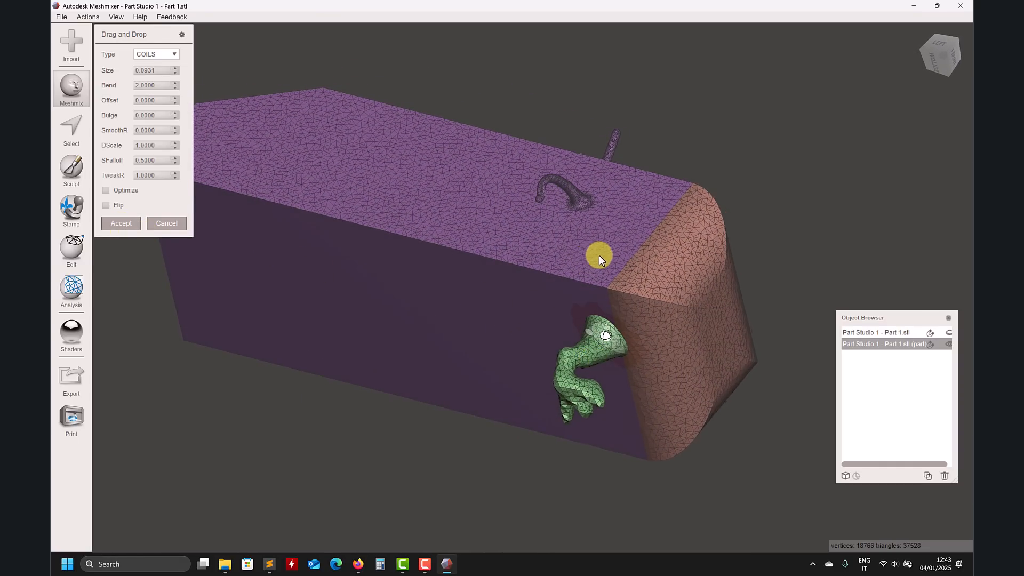
Step: Reposition the leg on the body's underside near the nose and accept the Drag and Drop
right_click_drag(596, 257, 655, 162)
left_click_drag(679, 225, 680, 222)
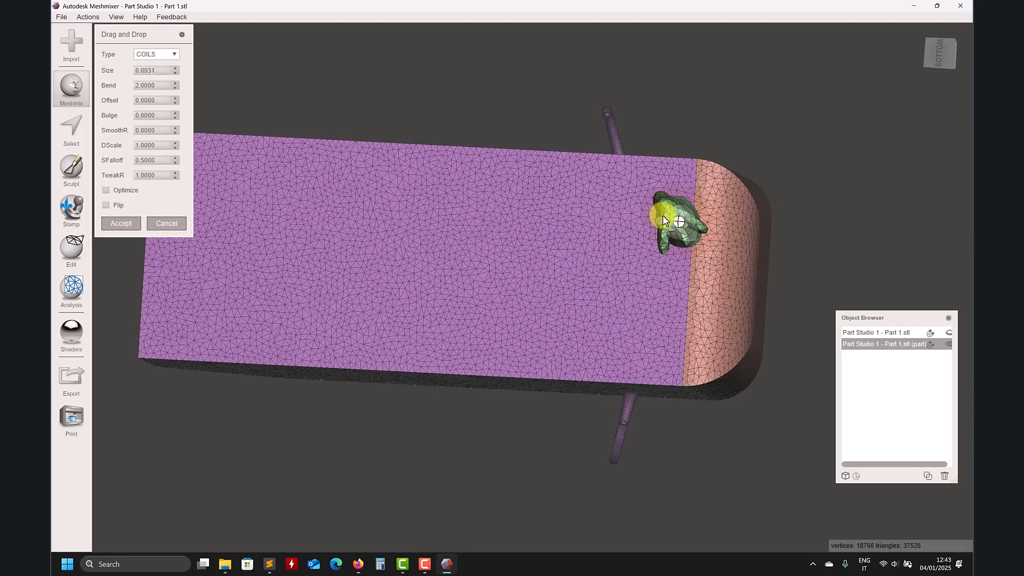
left_click_drag(673, 216, 594, 209)
right_click_drag(594, 209, 592, 149)
left_click(107, 223)
Step: Orbit and zoom around the body to inspect the sculpted strands and the attached leg
right_click_drag(388, 146, 401, 348)
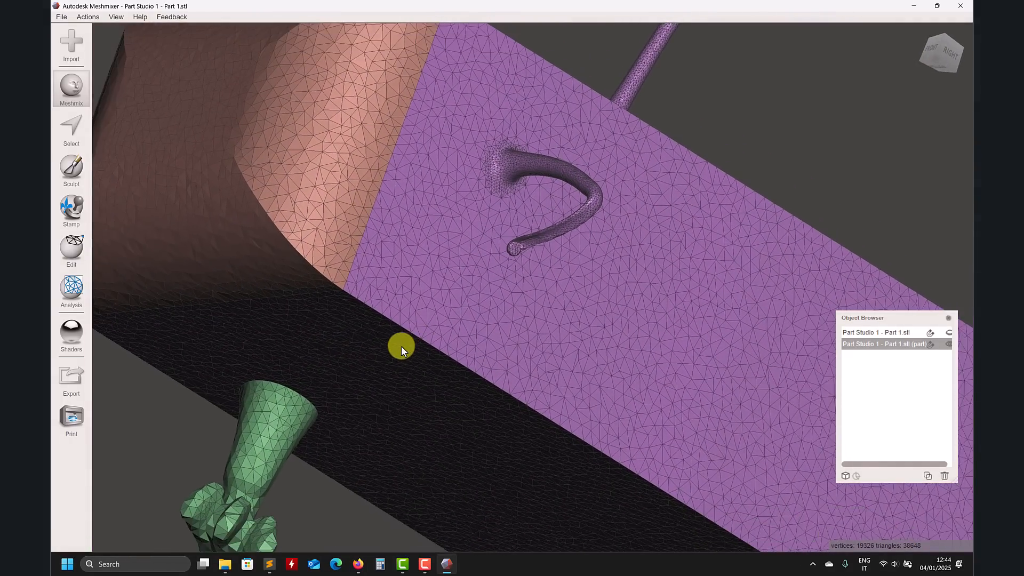
scroll(402, 345, "down", 3)
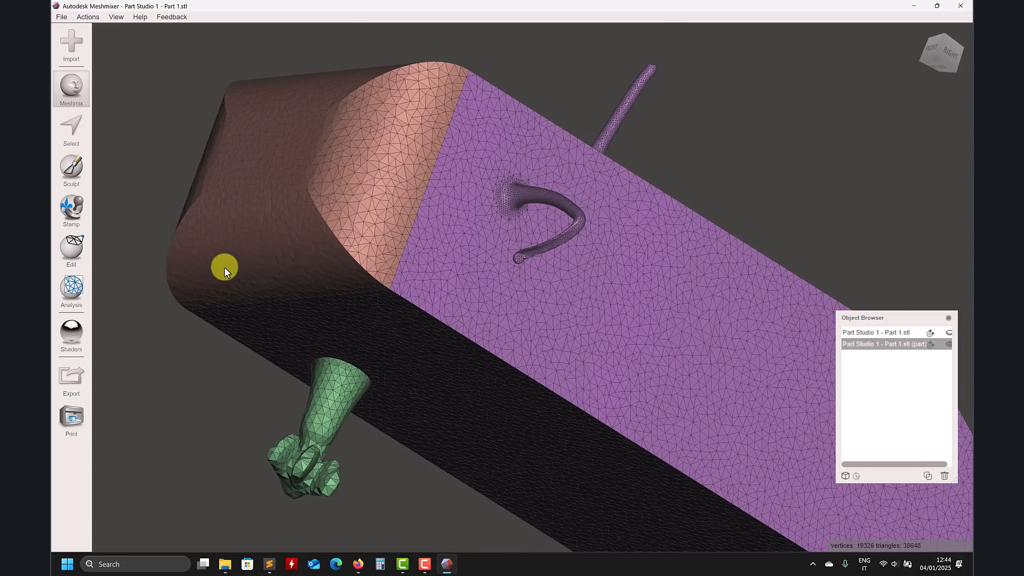
right_click_drag(302, 290, 390, 385)
scroll(390, 385, "down", 3)
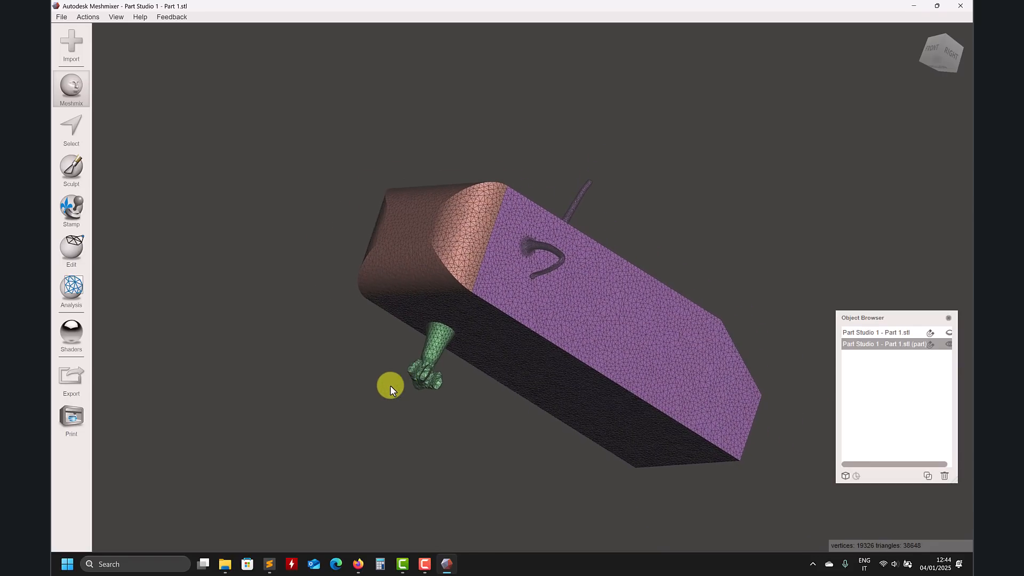
right_click_drag(504, 370, 277, 414)
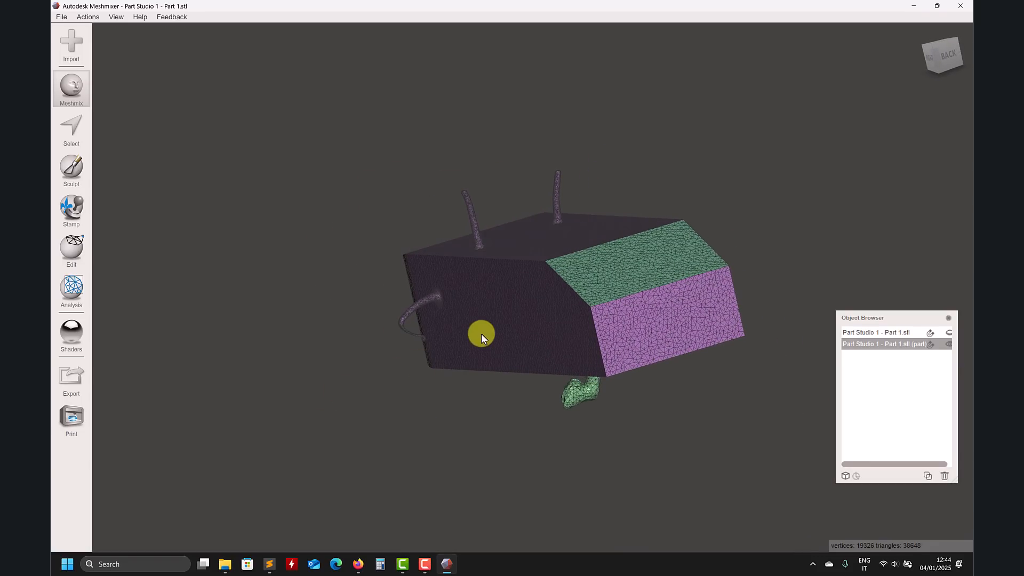
right_click_drag(555, 337, 648, 260)
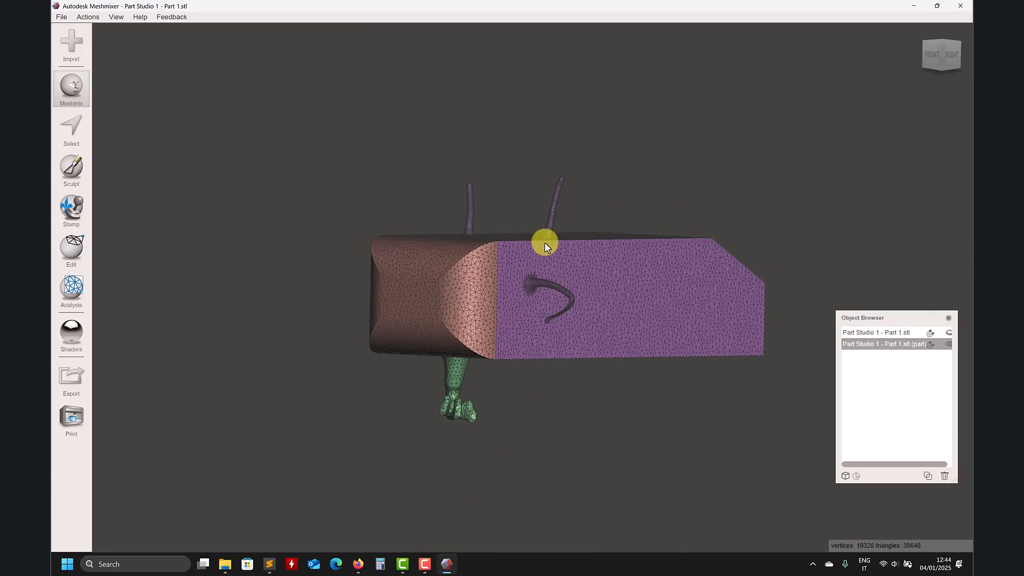
right_click_drag(555, 233, 327, 220)
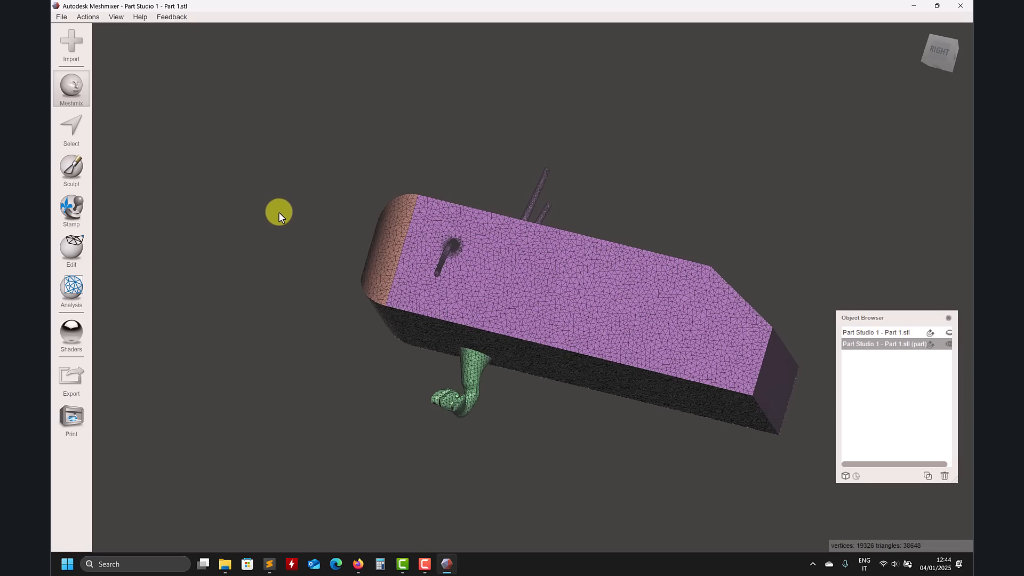
right_click_drag(289, 204, 626, 110)
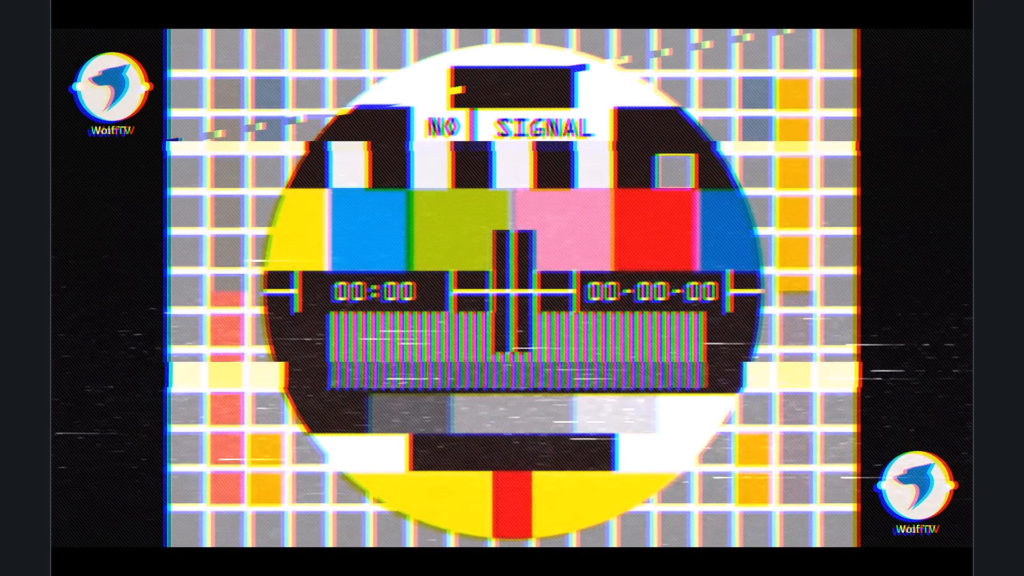